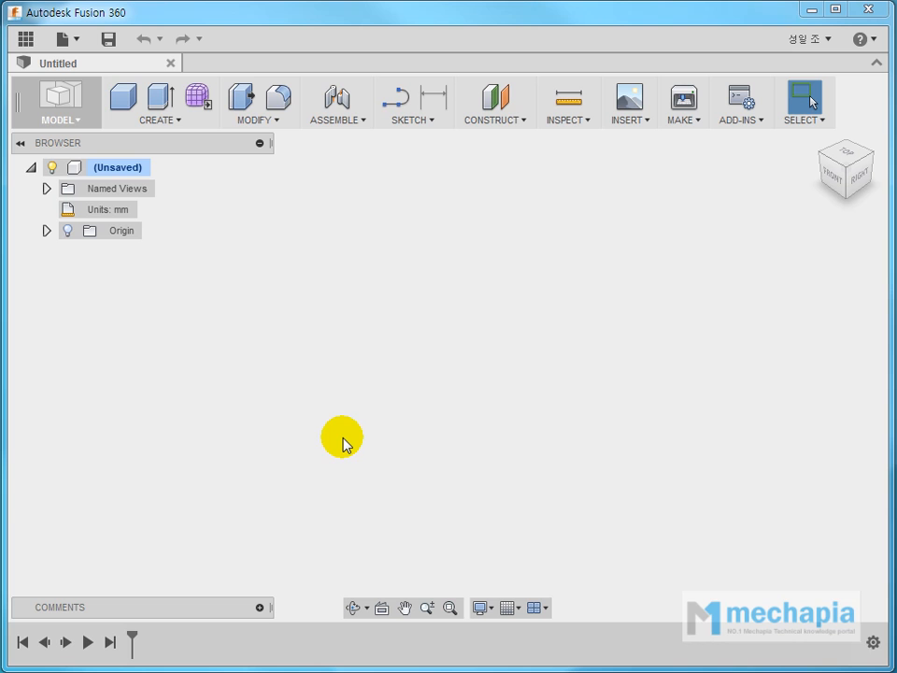
- Create a solid cylinder 300 mm in diameter and 50 mm high on the horizontal plane, centred on the origin, as a new body
{"action": "left_click", "coordinate": [177, 124]}
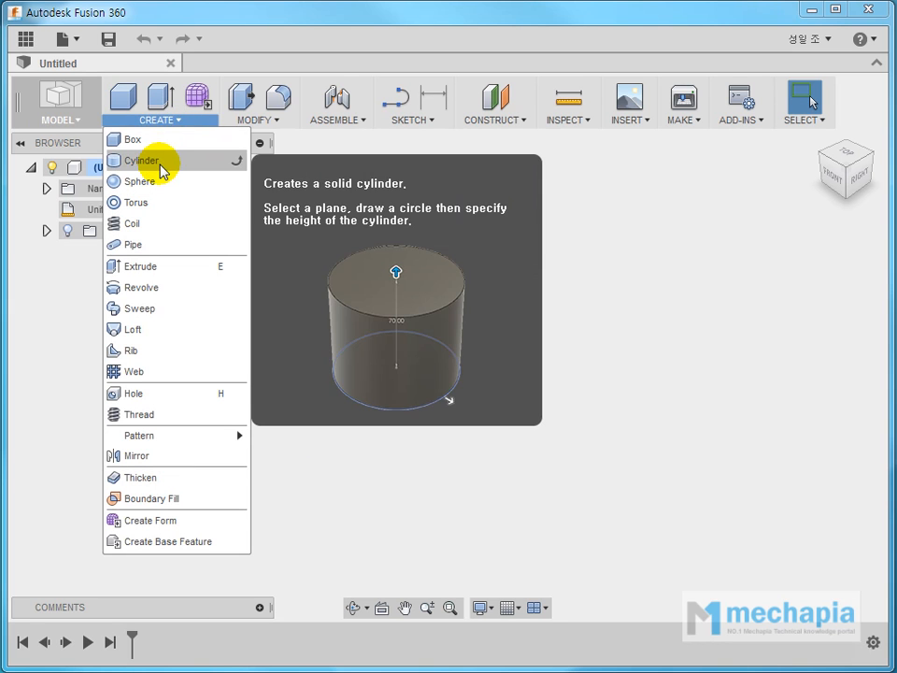
{"action": "left_click", "coordinate": [161, 165]}
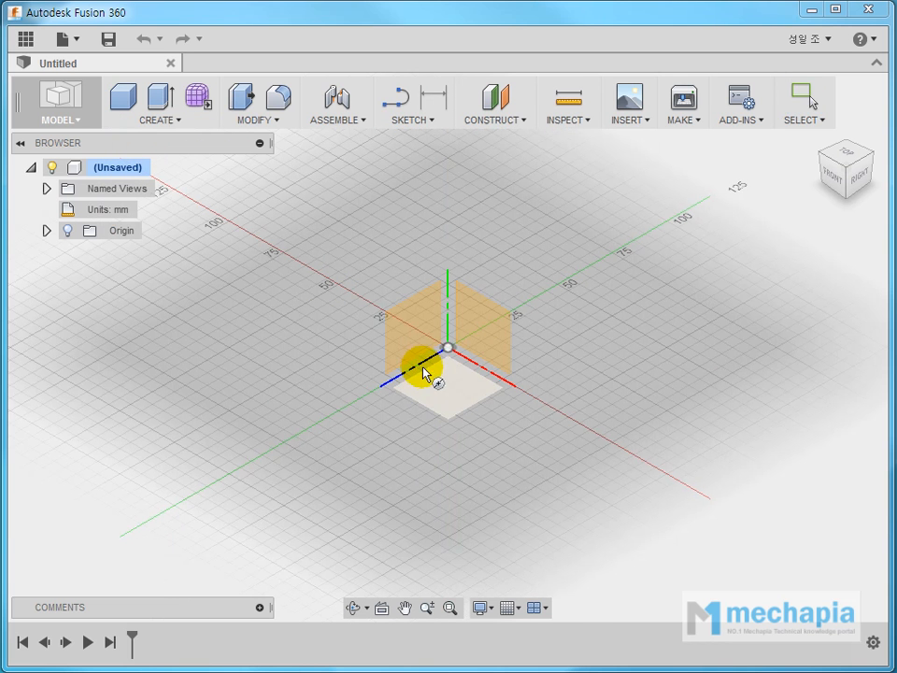
{"action": "left_click", "coordinate": [439, 383]}
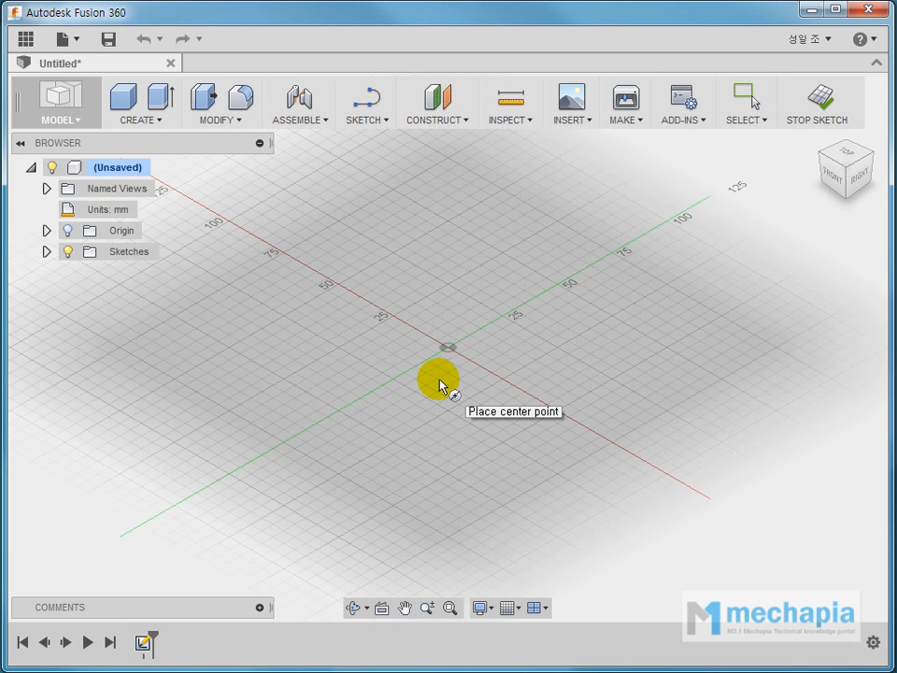
{"action": "left_click", "coordinate": [449, 348]}
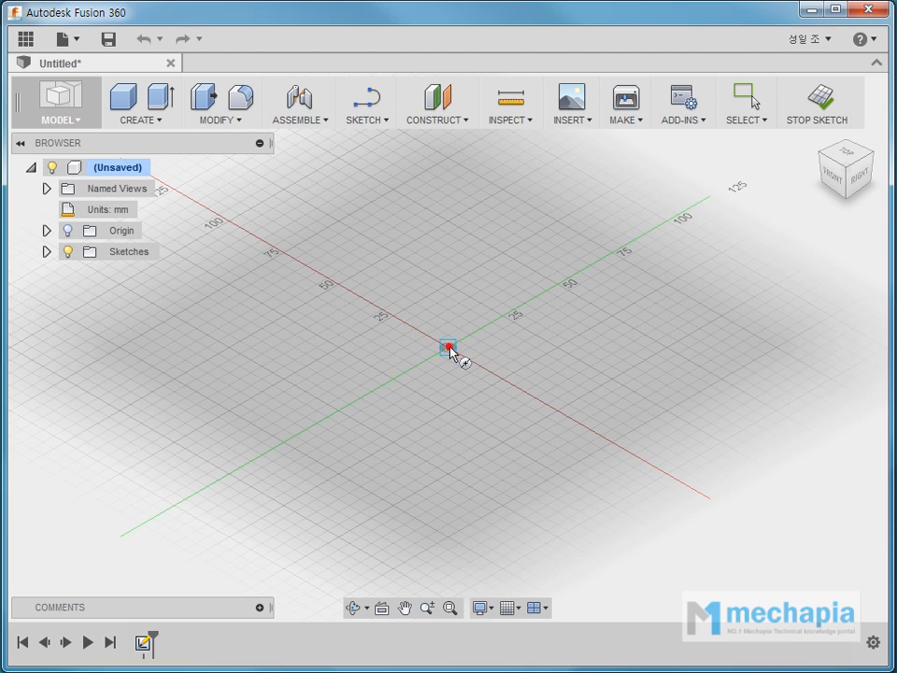
{"action": "left_click", "coordinate": [460, 462]}
{"action": "left_click_drag", "start_coordinate": [808, 133], "coordinate": [357, 191]}
{"action": "left_click_drag", "start_coordinate": [383, 229], "coordinate": [295, 240]}
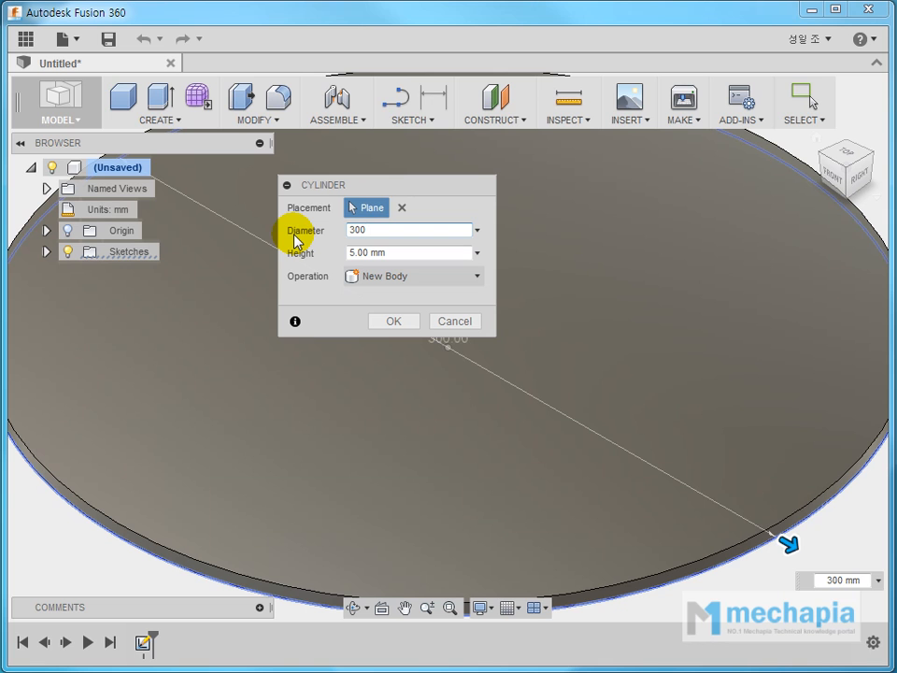
{"action": "key", "text": "Tab"}
{"action": "type", "text": "50"}
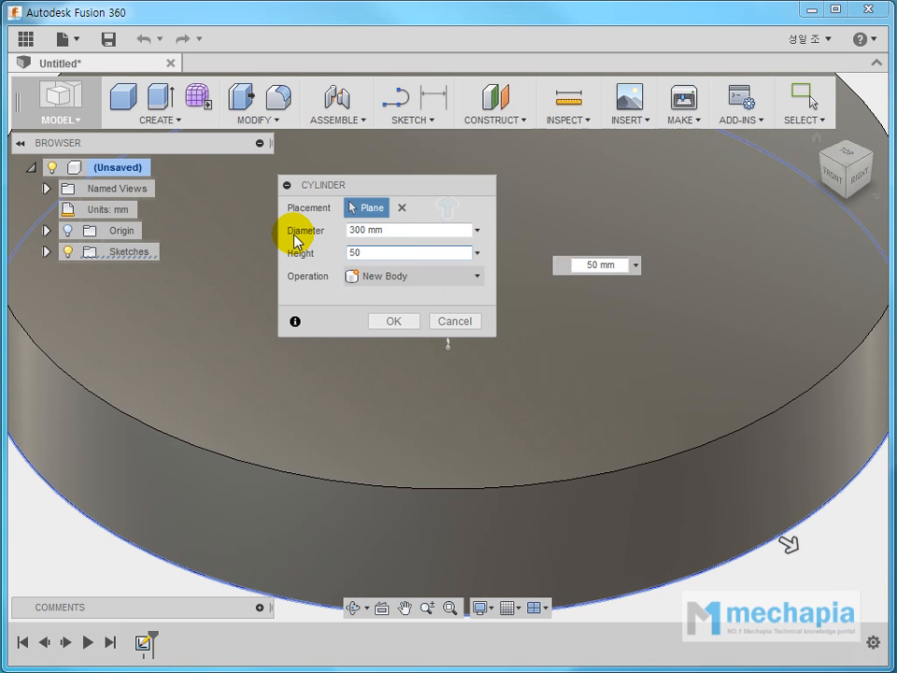
{"action": "left_click", "coordinate": [396, 321]}
- Create a sketch on the cylinder's top face
{"action": "scroll", "coordinate": [400, 385], "scroll_direction": "down", "scroll_amount": 3}
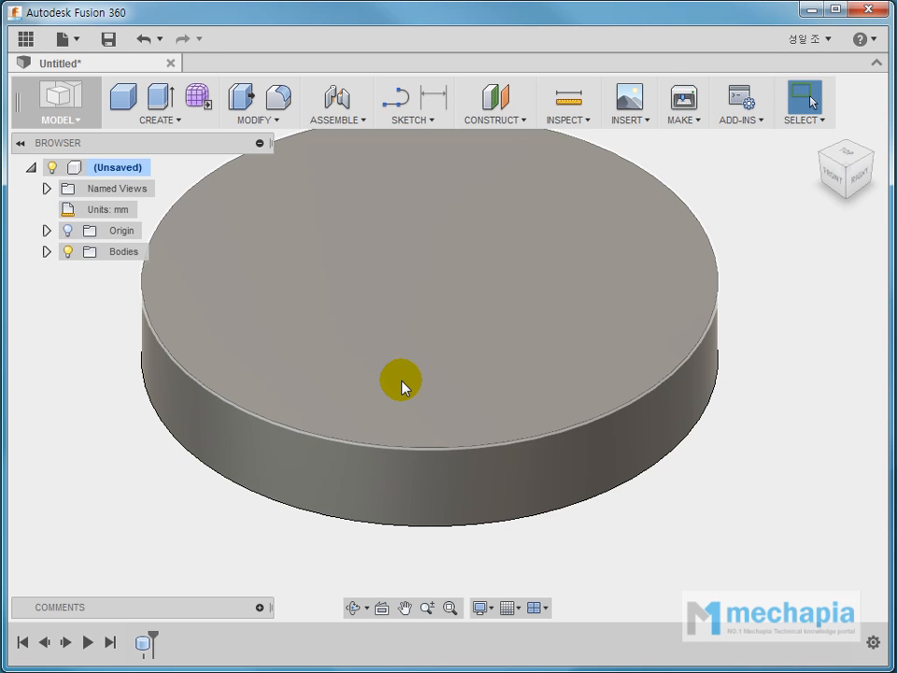
{"action": "middle_click_drag", "start_coordinate": [298, 412], "coordinate": [389, 457], "text": "shift"}
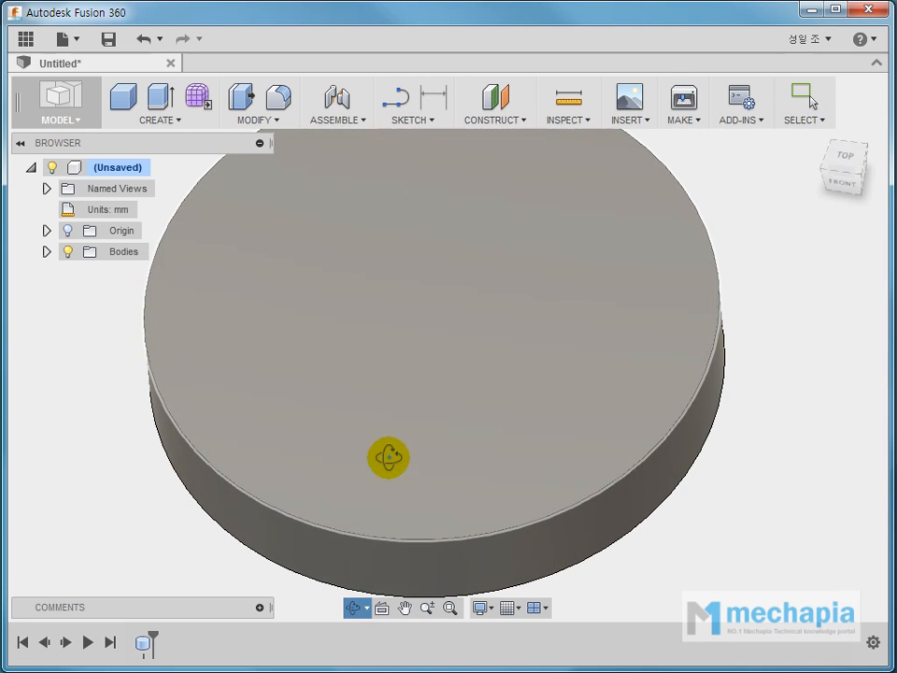
{"action": "left_click", "coordinate": [739, 256]}
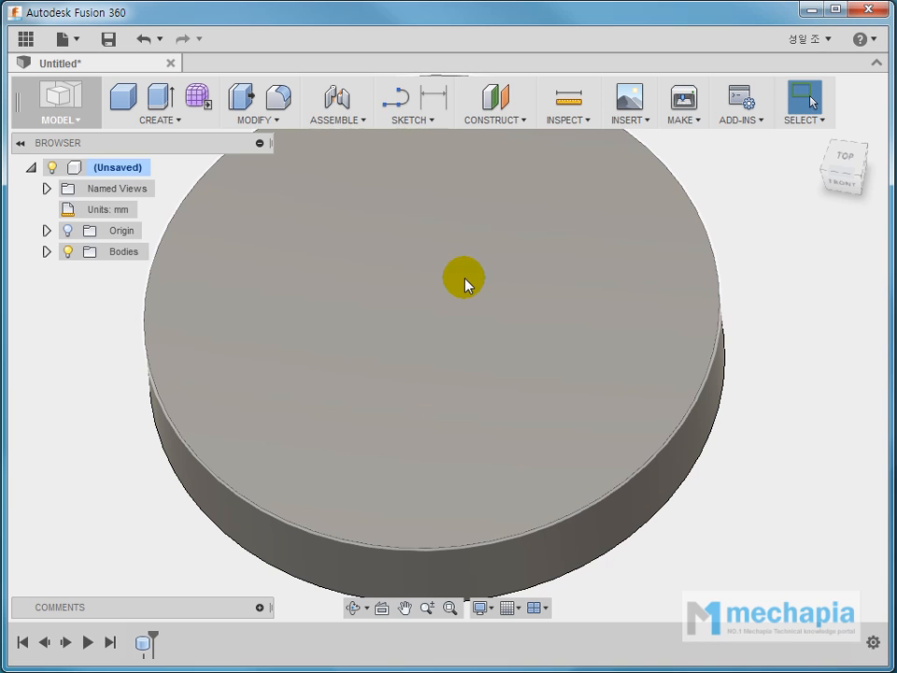
{"action": "left_click", "coordinate": [465, 283]}
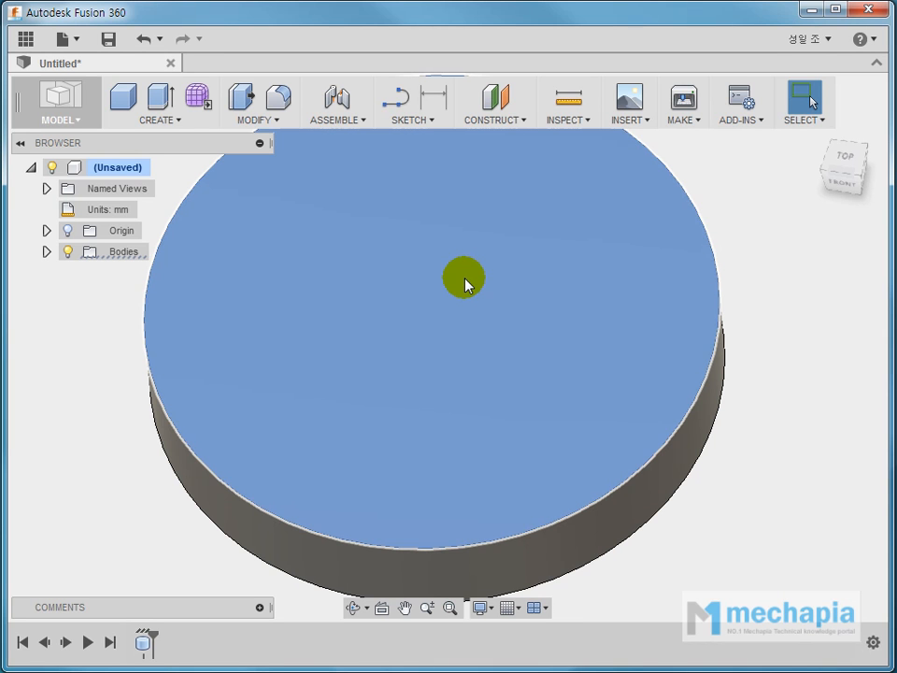
{"action": "right_click", "coordinate": [466, 283]}
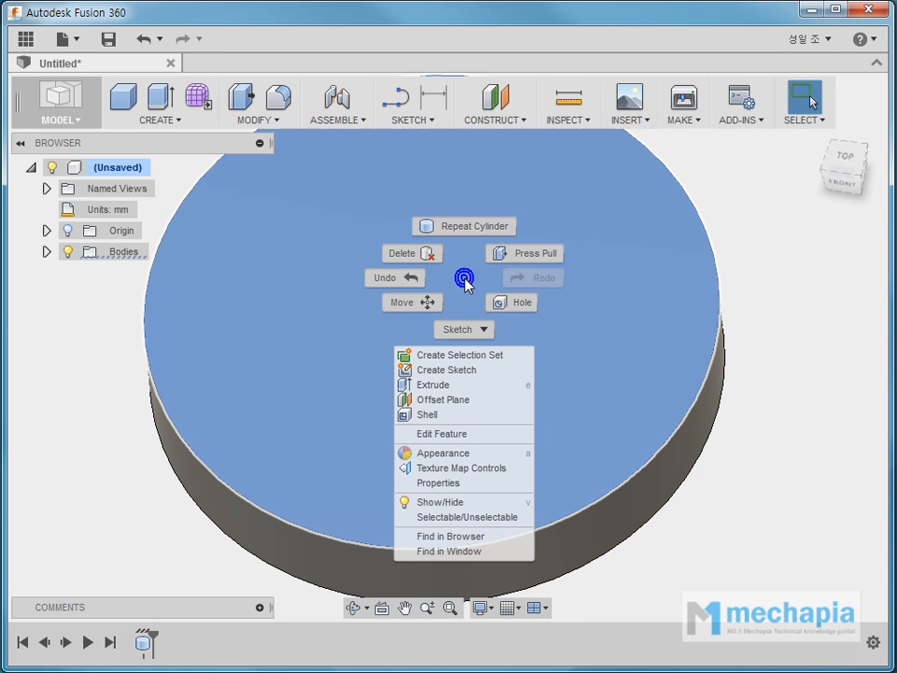
{"action": "left_click", "coordinate": [459, 372]}
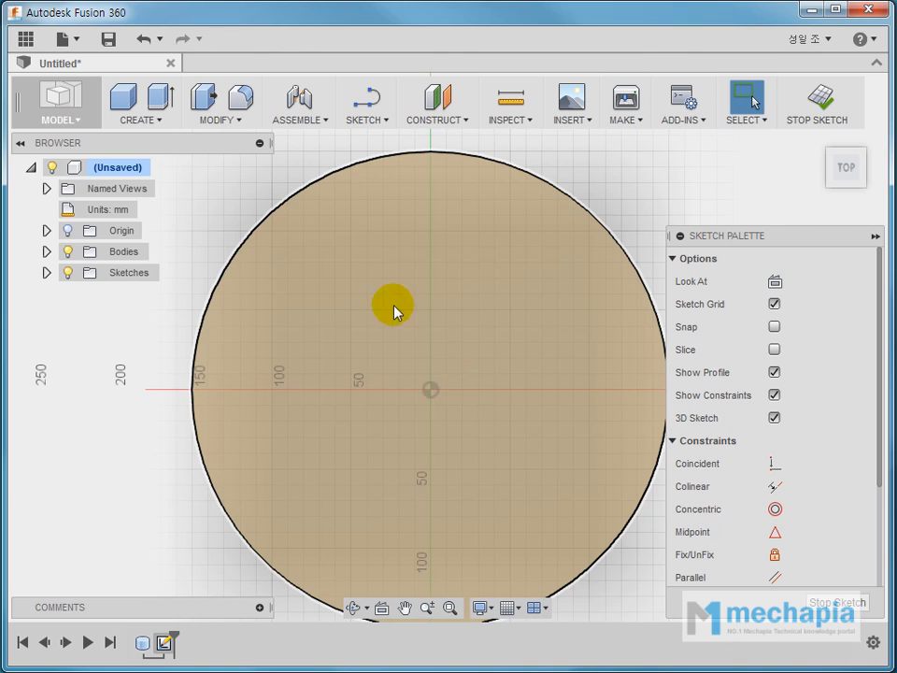
- Sketch a 100 mm diameter circle with its centre on the vertical axis above the origin
{"action": "left_click", "coordinate": [376, 122]}
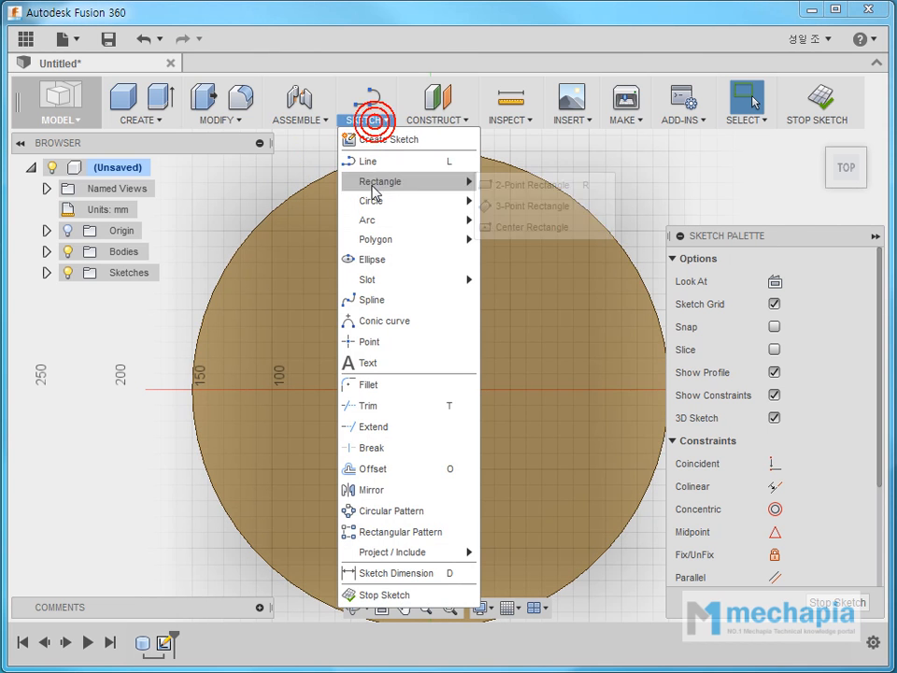
{"action": "mouse_move", "coordinate": [371, 200]}
{"action": "left_click", "coordinate": [501, 202]}
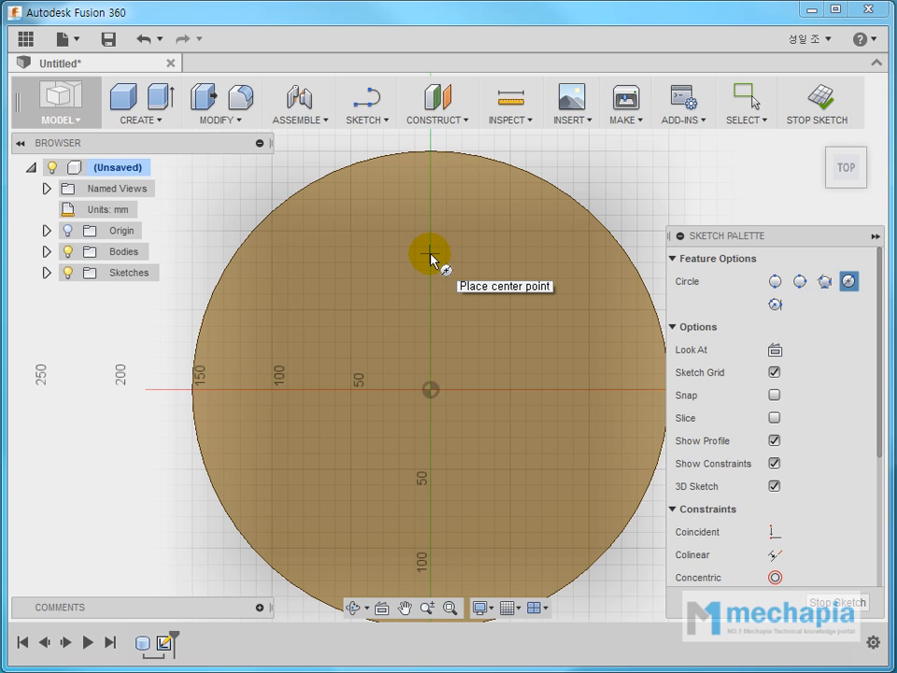
{"action": "left_click", "coordinate": [430, 254]}
{"action": "type", "text": "10"}
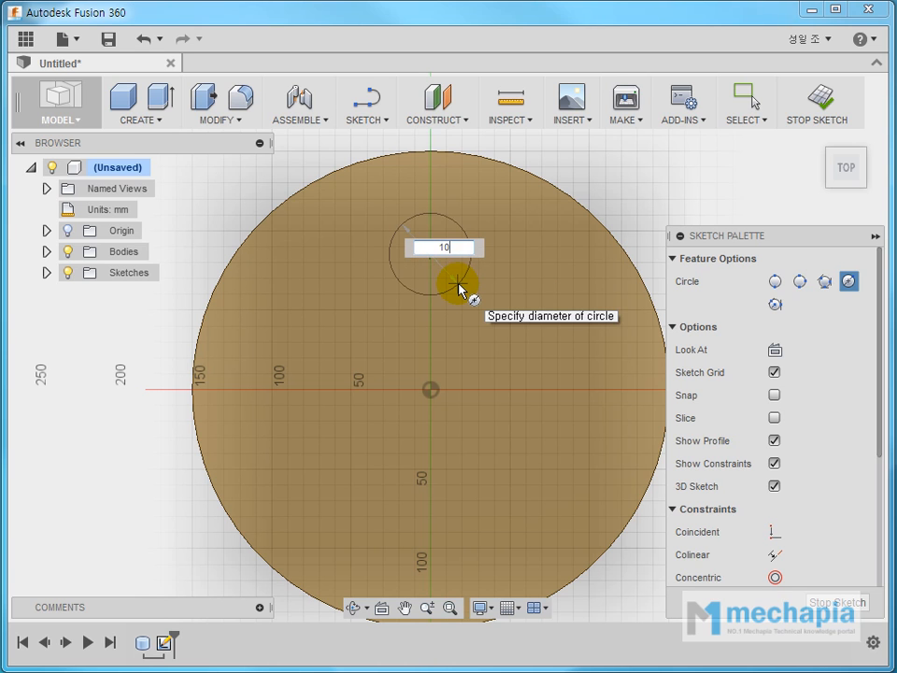
{"action": "type", "text": "0"}
{"action": "key", "text": "Return"}
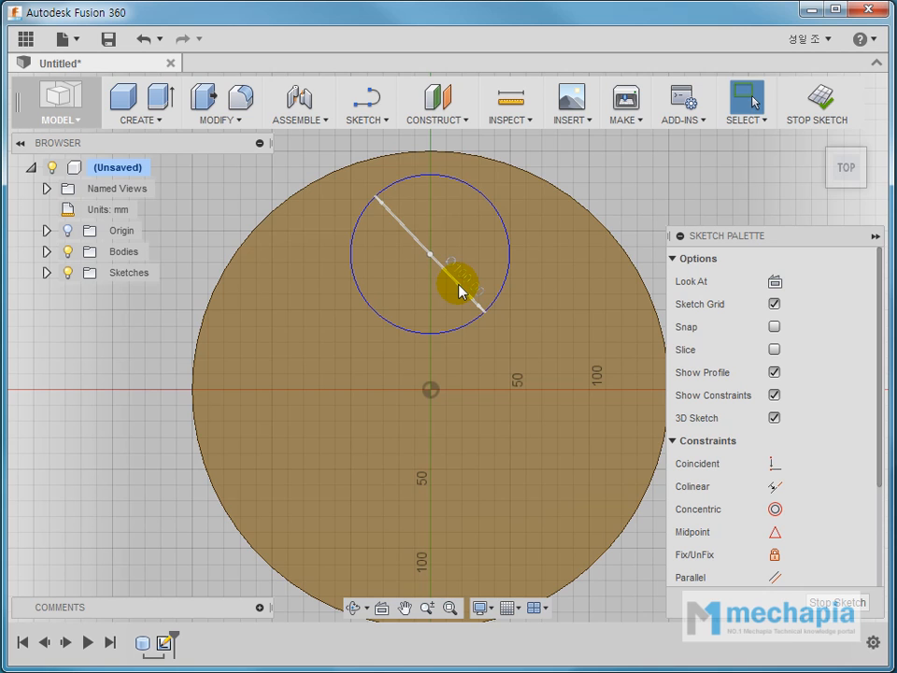
- Apply a Horizontal/Vertical constraint between the origin and the circle's centre point
{"action": "scroll", "coordinate": [797, 467], "scroll_direction": "down", "scroll_amount": 3}
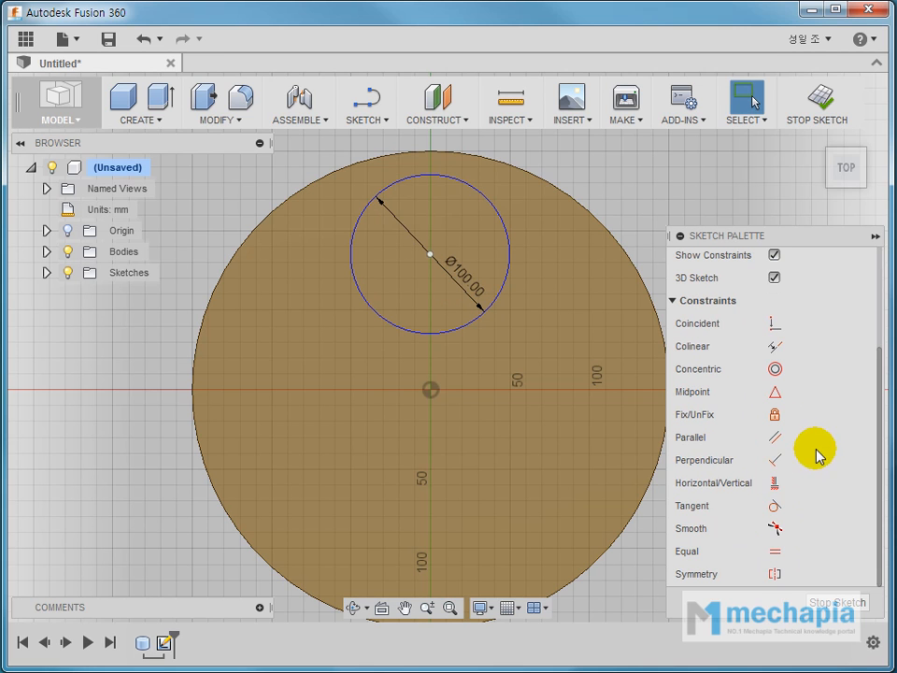
{"action": "left_click", "coordinate": [775, 482]}
{"action": "left_click", "coordinate": [448, 385]}
{"action": "left_click", "coordinate": [431, 252]}
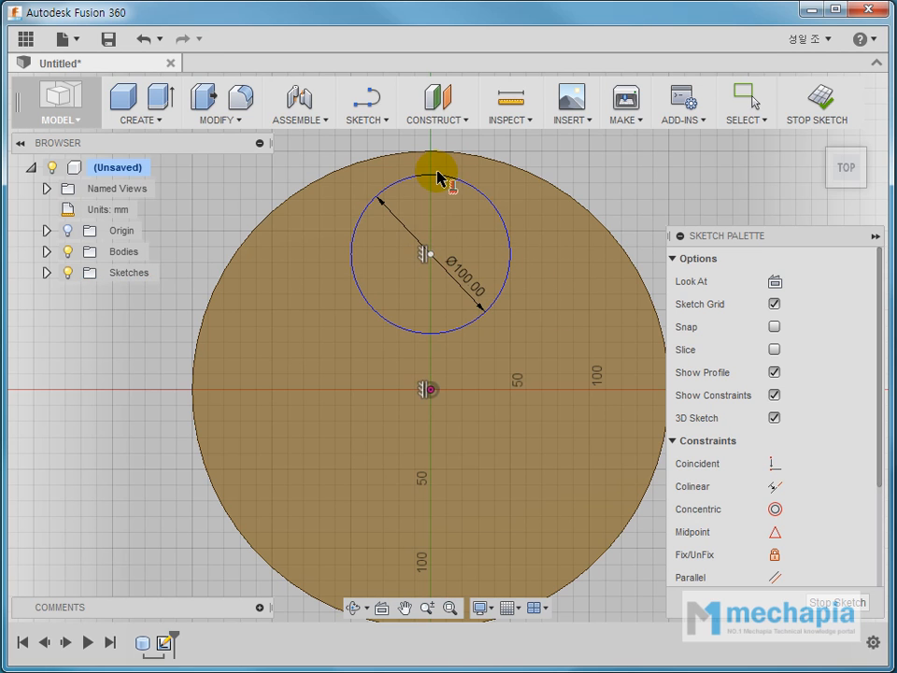
{"action": "left_click", "coordinate": [375, 120]}
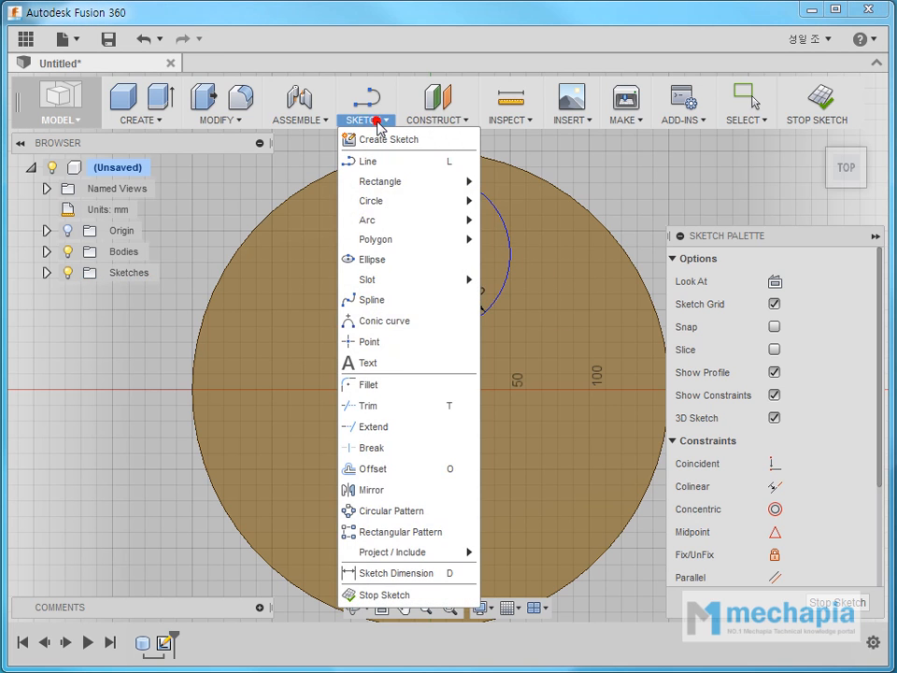
{"action": "left_click", "coordinate": [376, 573]}
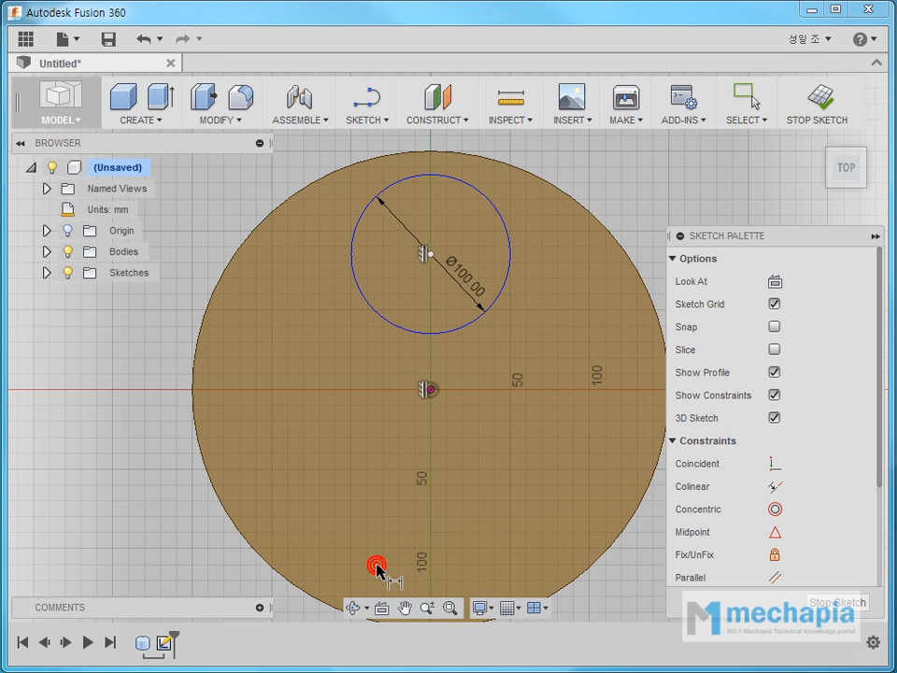
{"action": "left_click", "coordinate": [431, 393]}
{"action": "left_click", "coordinate": [496, 308]}
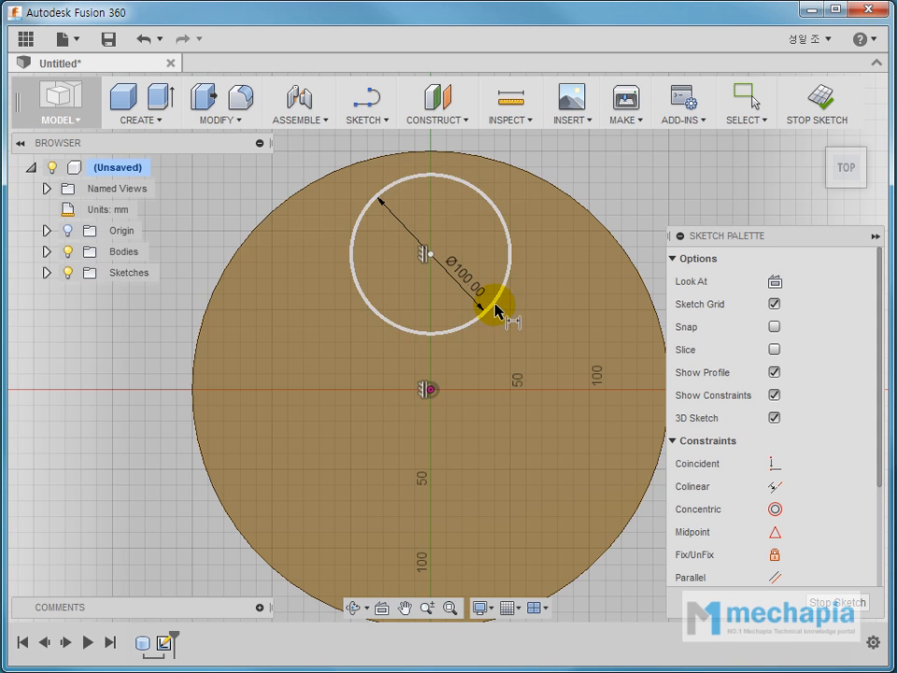
{"action": "left_click", "coordinate": [432, 389]}
{"action": "left_click", "coordinate": [468, 362]}
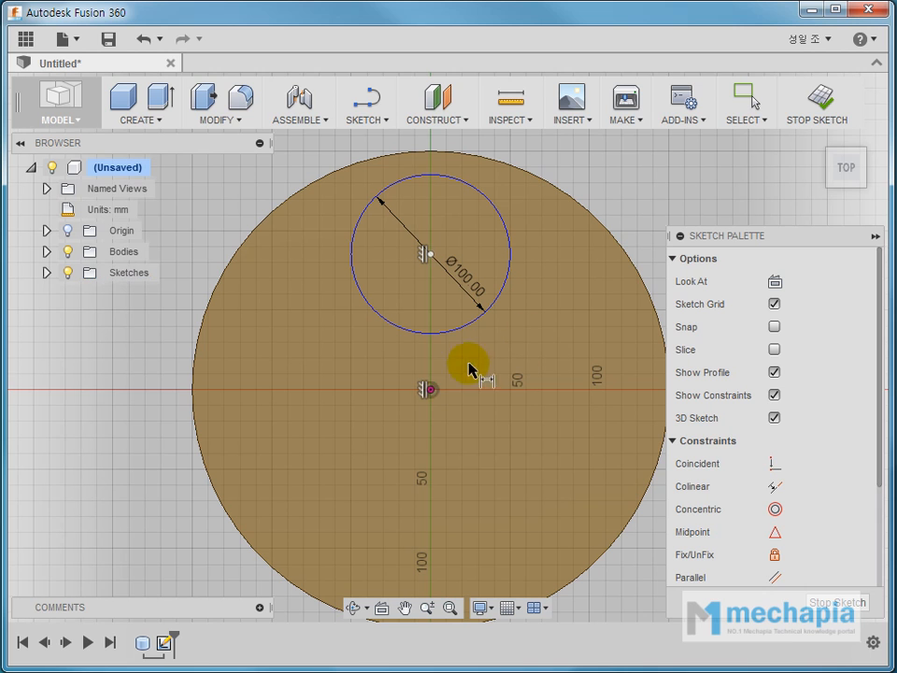
{"action": "left_click", "coordinate": [562, 334]}
{"action": "key", "text": "Escape"}
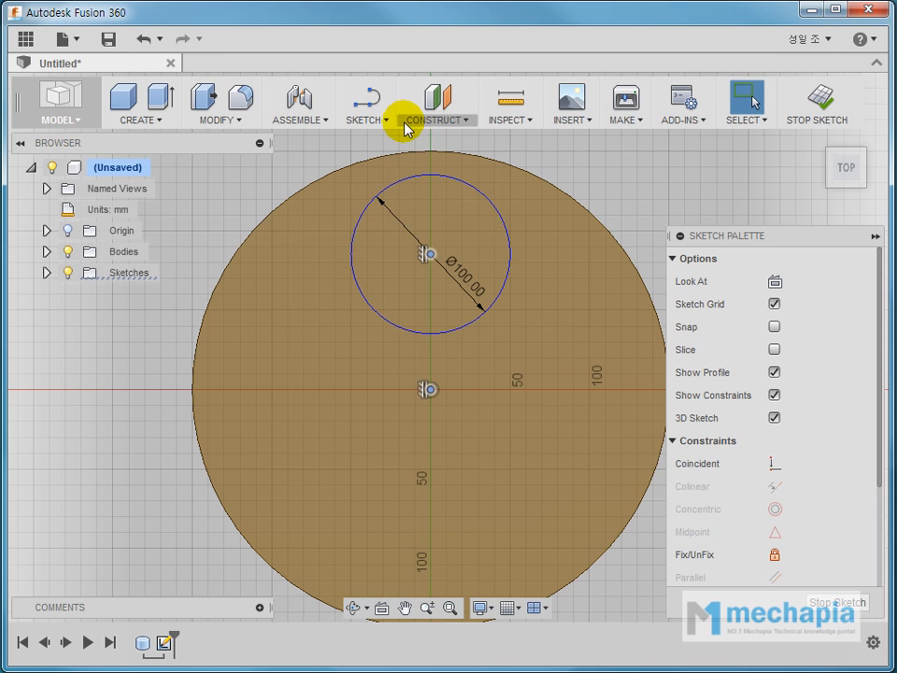
{"action": "left_click", "coordinate": [369, 118]}
{"action": "left_click", "coordinate": [397, 572]}
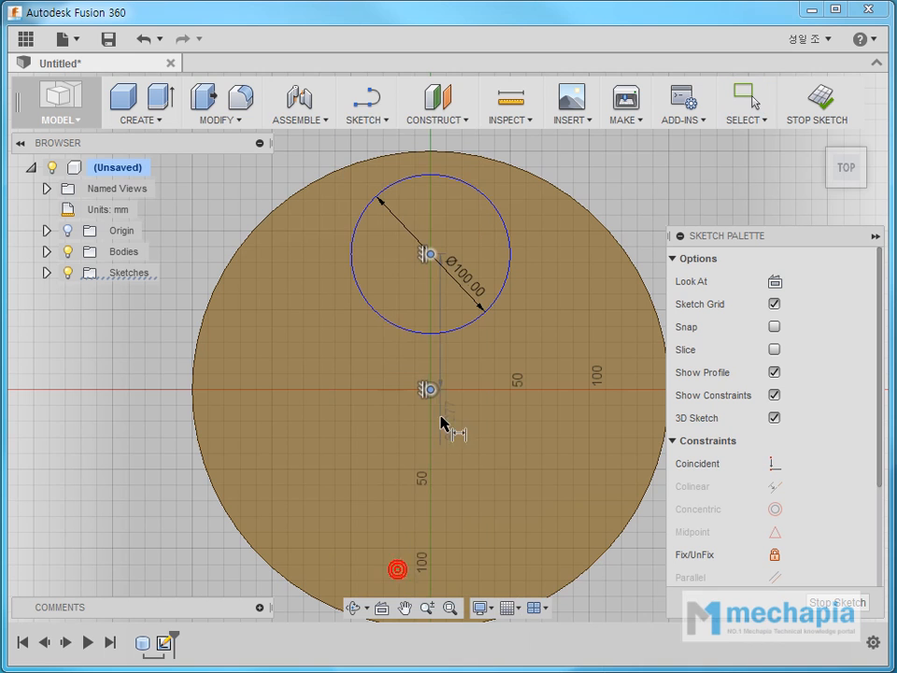
{"action": "key", "text": "Escape"}
- Dimension the vertical distance between the origin and the circle's centre and set it to 60 mm
{"action": "left_click", "coordinate": [367, 119]}
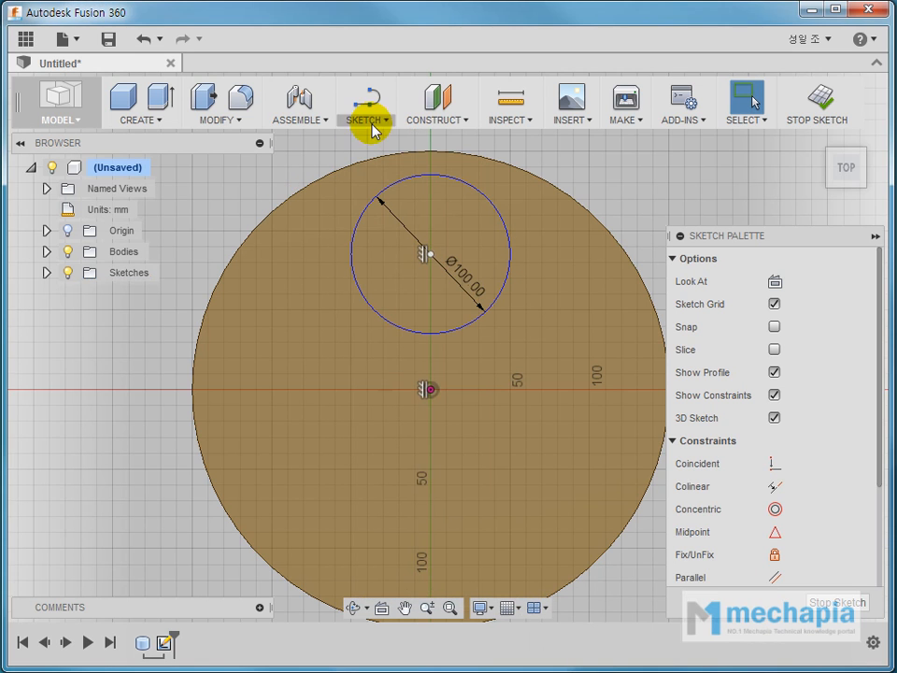
{"action": "left_click", "coordinate": [370, 121]}
{"action": "left_click", "coordinate": [386, 572]}
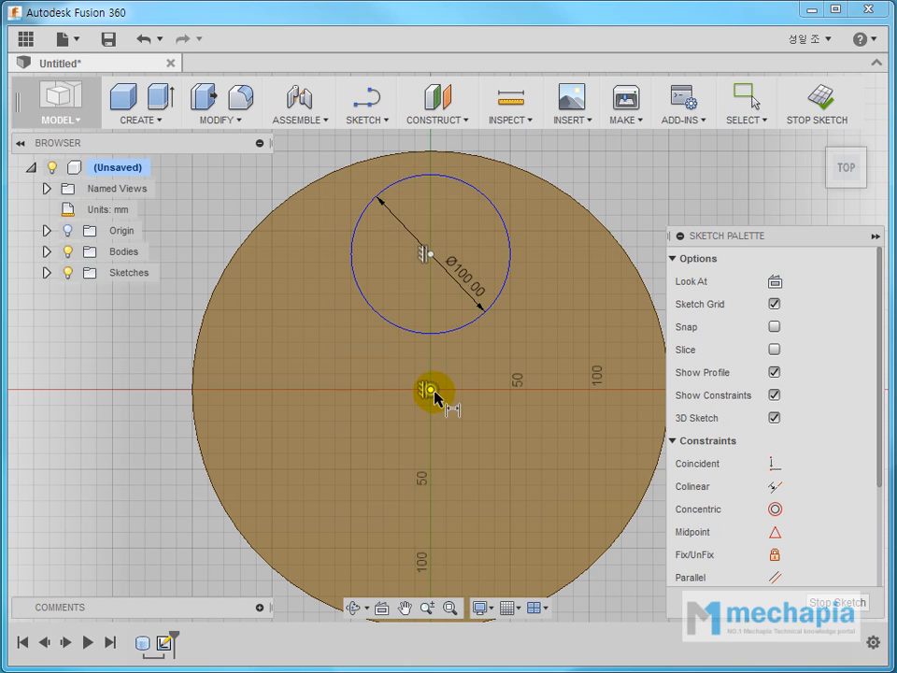
{"action": "left_click", "coordinate": [432, 257]}
{"action": "left_click", "coordinate": [502, 337]}
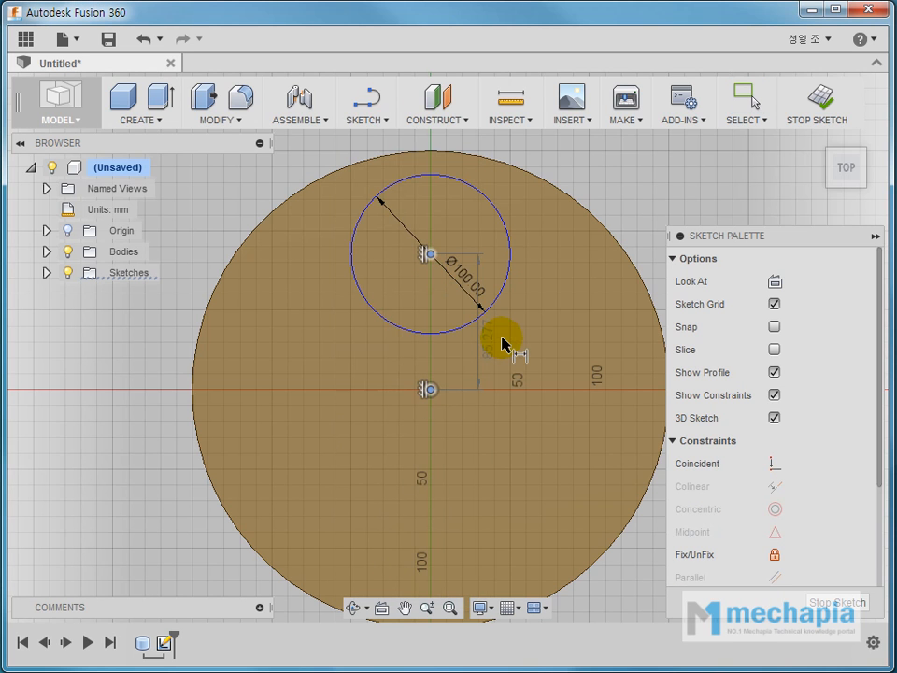
{"action": "left_click", "coordinate": [426, 364]}
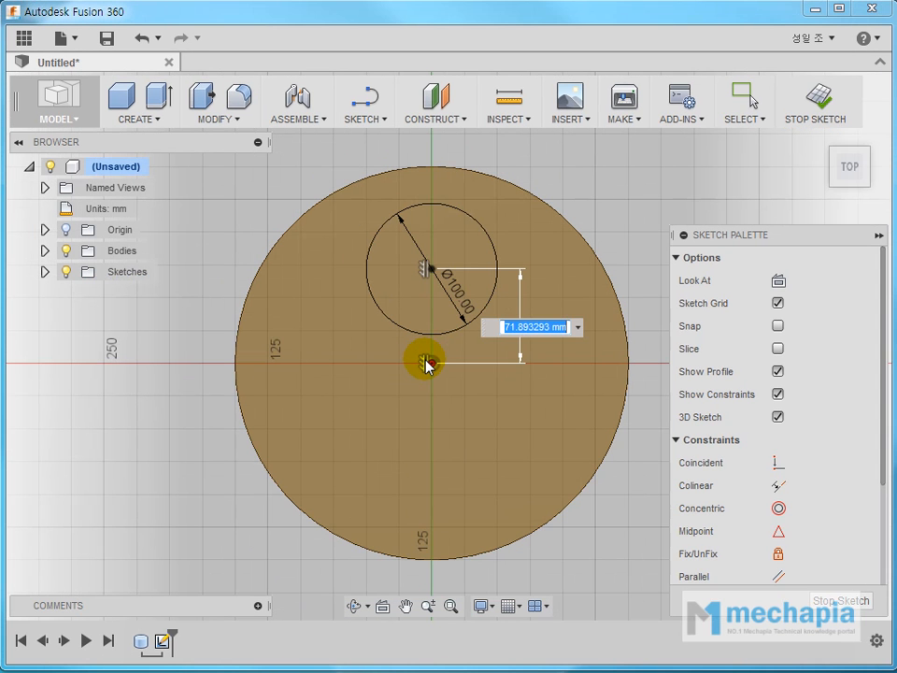
{"action": "key", "text": "Return"}
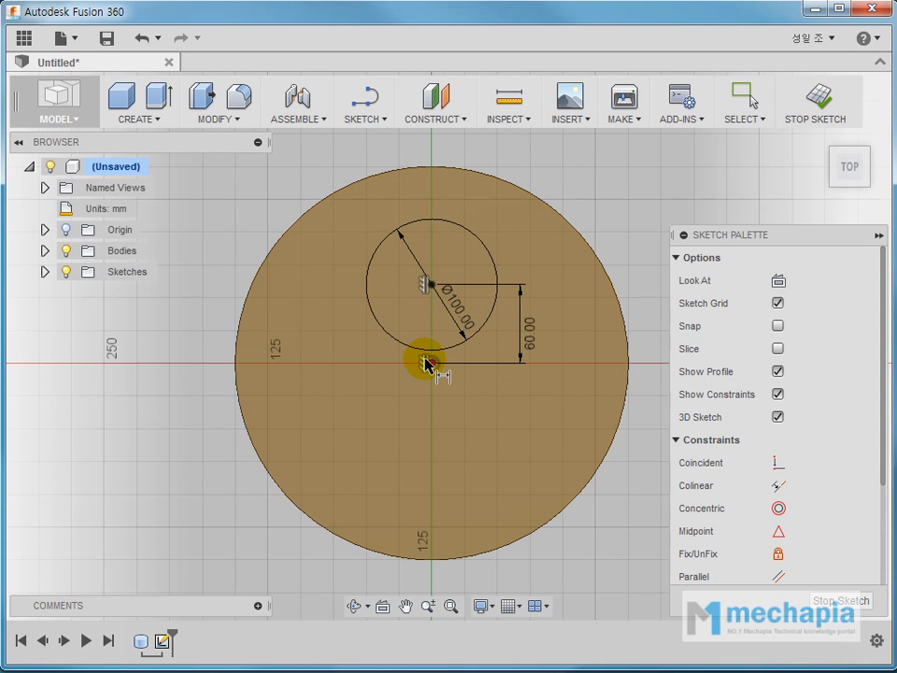
{"action": "key", "text": "Escape"}
- Extrude the 100 mm circle 220 mm upward with a -3 degree taper angle, joined to the disc
{"action": "middle_click_drag", "start_coordinate": [433, 471], "coordinate": [342, 357], "text": "shift"}
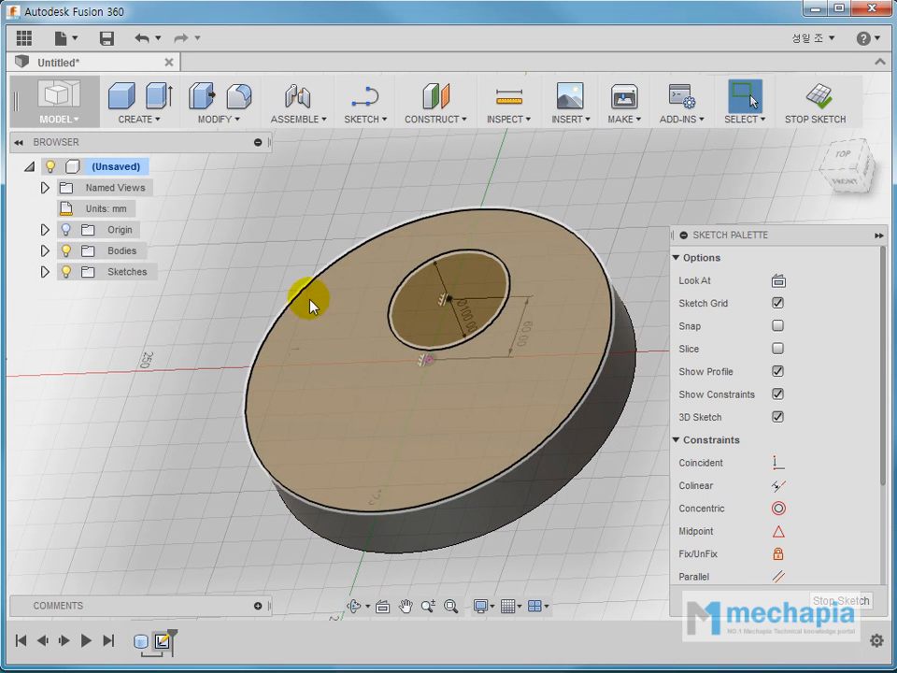
{"action": "left_click", "coordinate": [159, 105]}
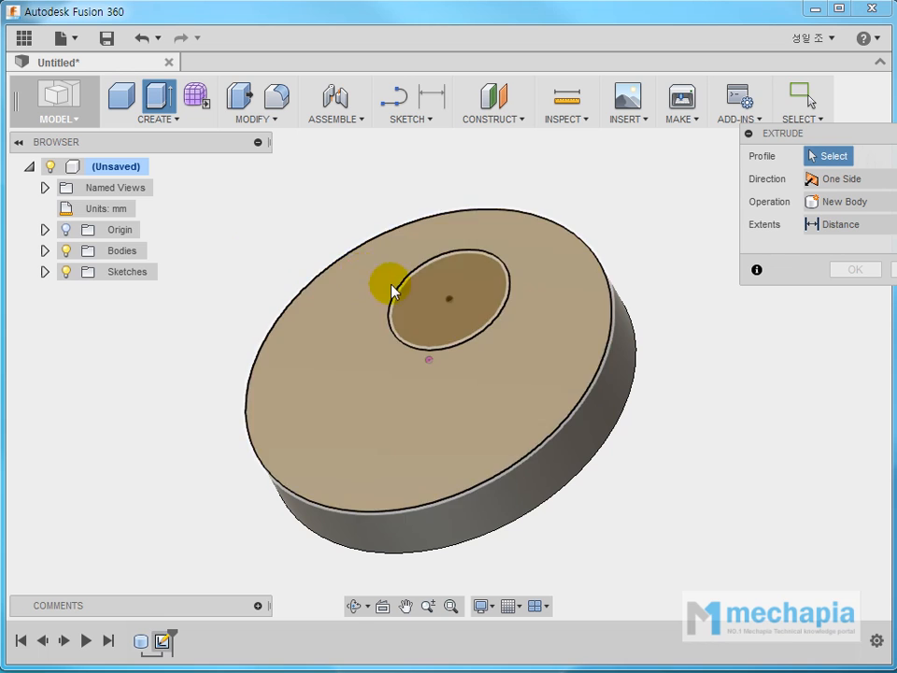
{"action": "left_click", "coordinate": [426, 300]}
{"action": "middle_click_drag", "start_coordinate": [601, 441], "coordinate": [423, 363], "text": "shift"}
{"action": "left_click_drag", "start_coordinate": [423, 362], "coordinate": [366, 256]}
{"action": "left_click_drag", "start_coordinate": [821, 145], "coordinate": [659, 154]}
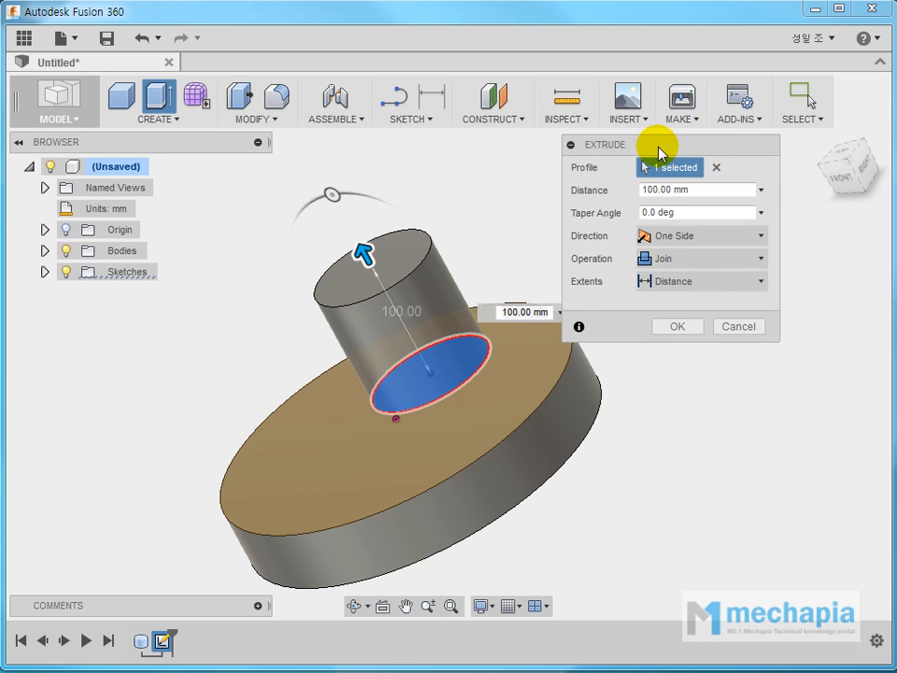
{"action": "left_click", "coordinate": [699, 190]}
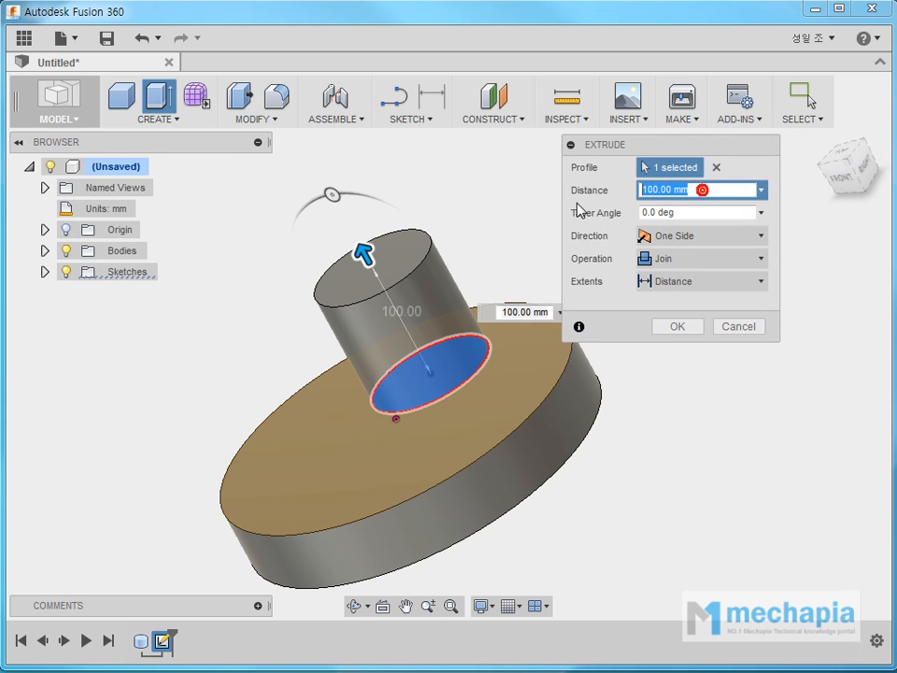
{"action": "type", "text": "220"}
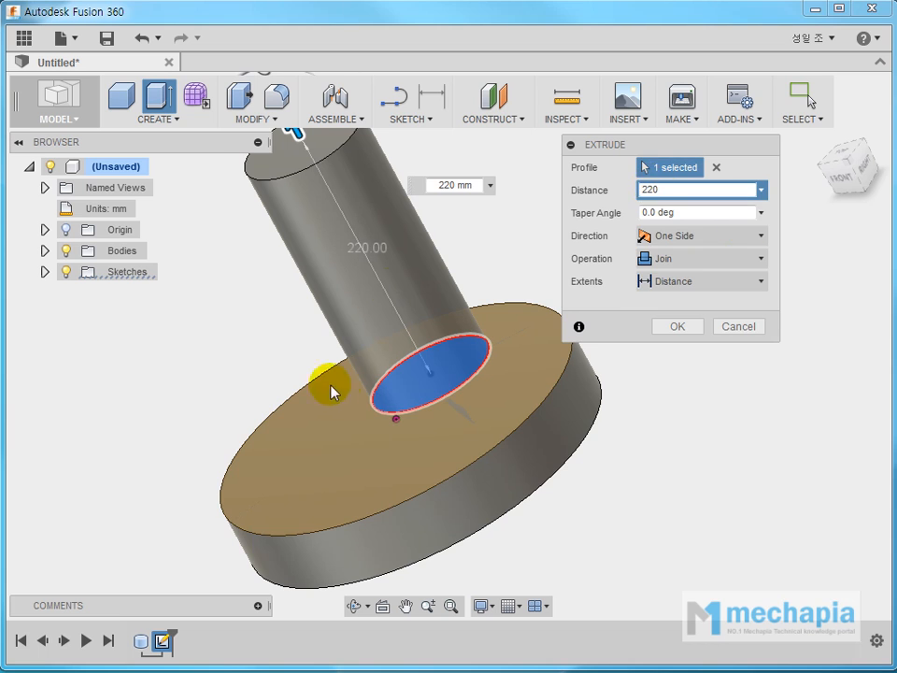
{"action": "left_click", "coordinate": [683, 213]}
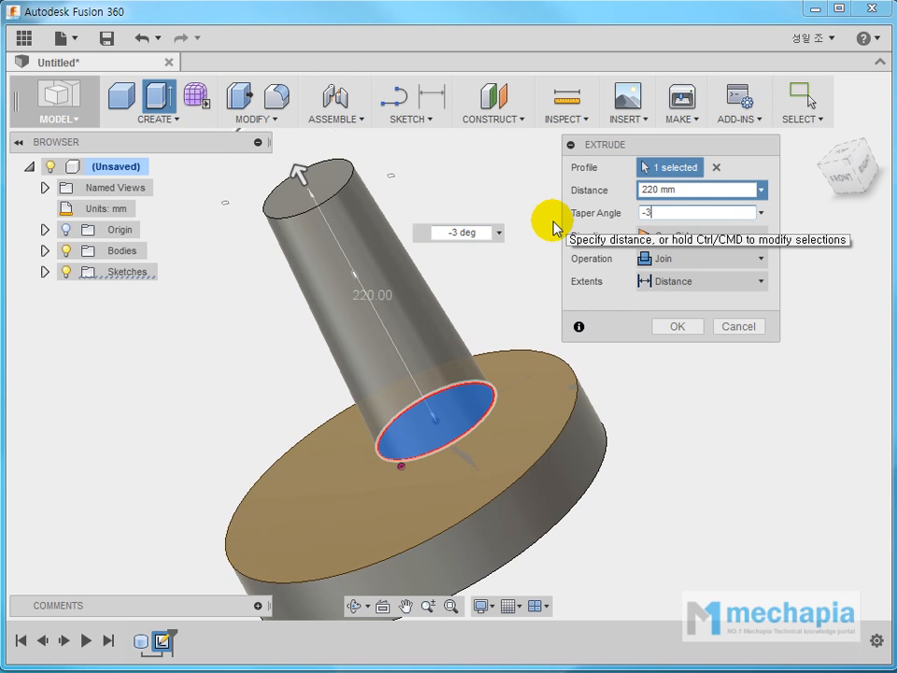
{"action": "key", "text": "Return"}
{"action": "key", "text": "F6"}
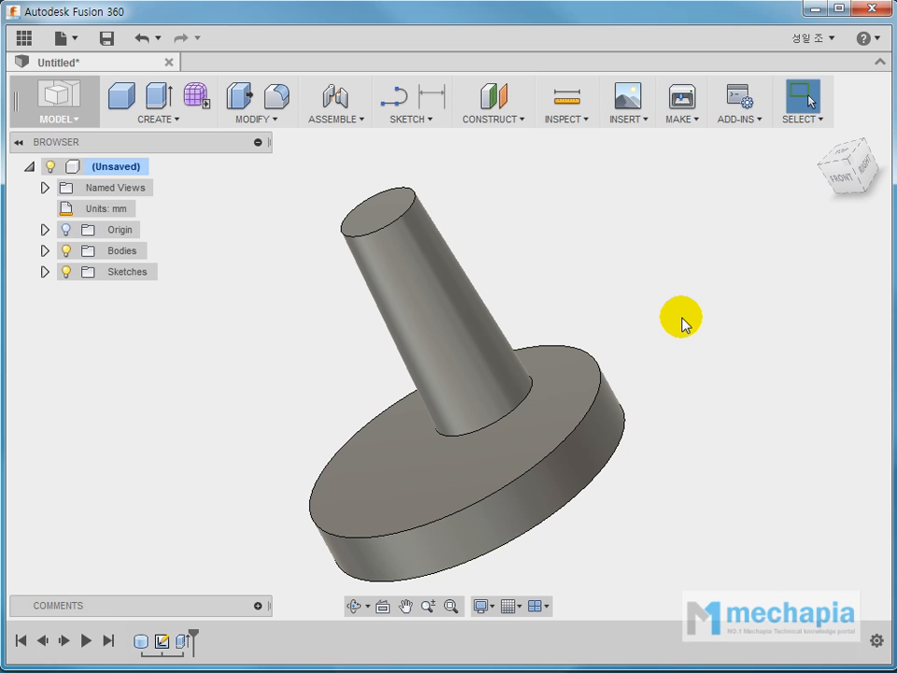
- Create a sketch on the top face of the tapered column
{"action": "middle_click_drag", "start_coordinate": [657, 305], "coordinate": [582, 305], "text": "shift"}
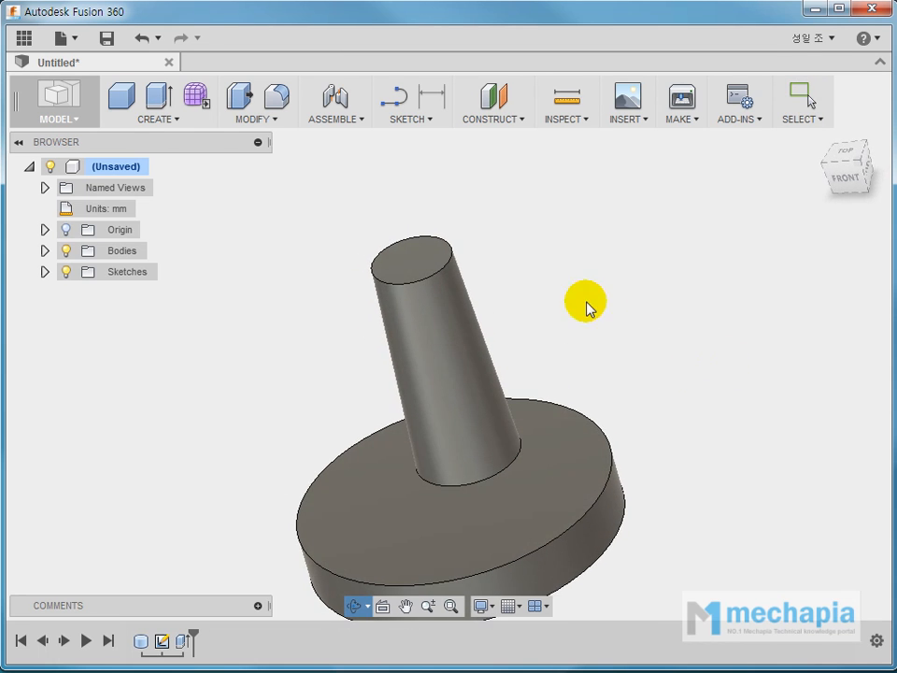
{"action": "left_click", "coordinate": [418, 258]}
{"action": "right_click", "coordinate": [419, 258]}
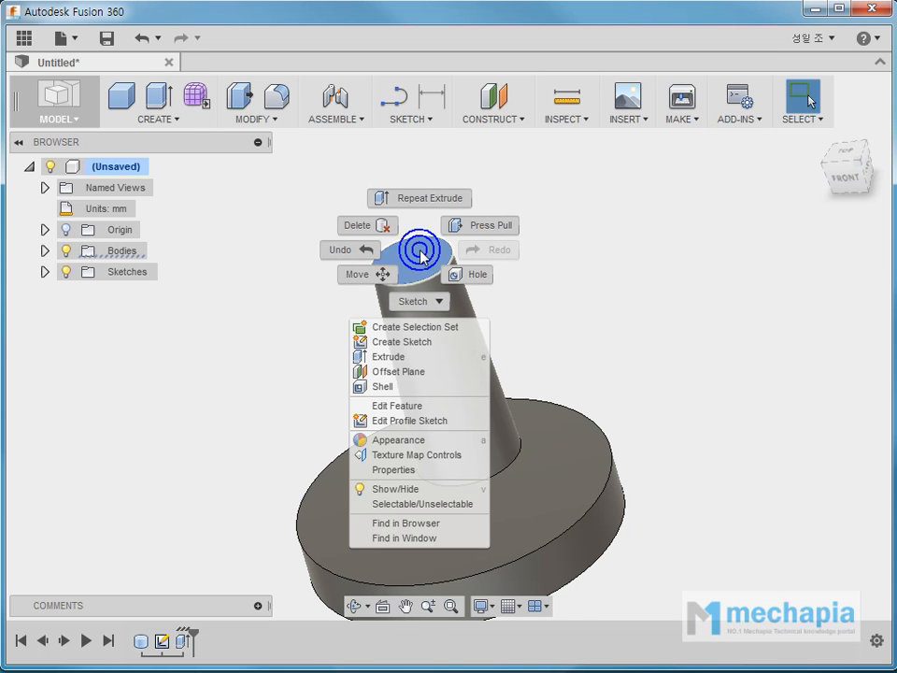
{"action": "left_click", "coordinate": [407, 342]}
{"action": "scroll", "coordinate": [449, 343], "scroll_direction": "up", "scroll_amount": 3}
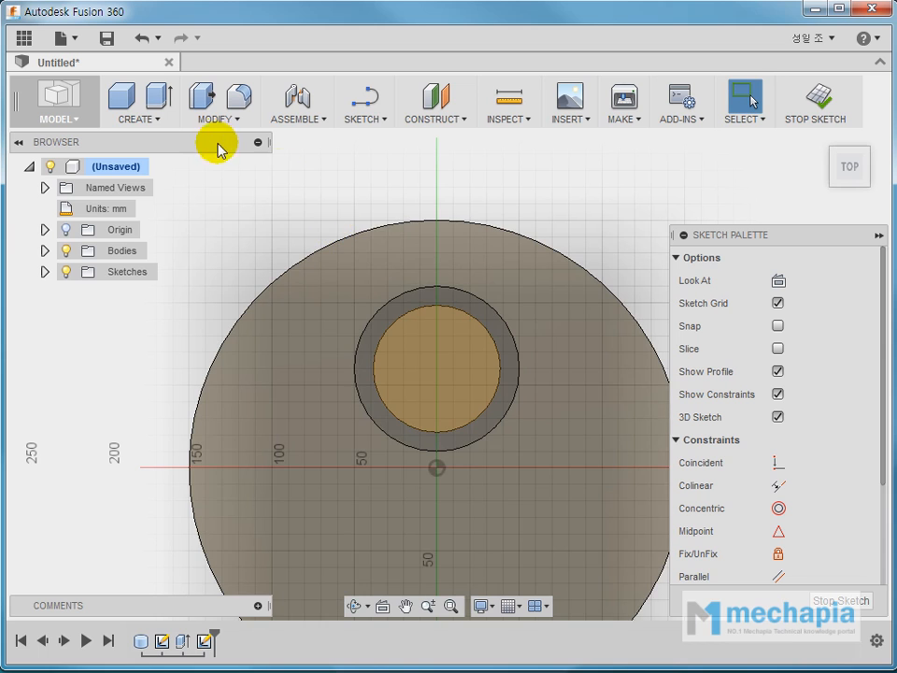
- Sketch an 80 mm diameter circle concentric with the column's top face
{"action": "left_click", "coordinate": [375, 121]}
{"action": "mouse_move", "coordinate": [380, 198]}
{"action": "left_click", "coordinate": [505, 200]}
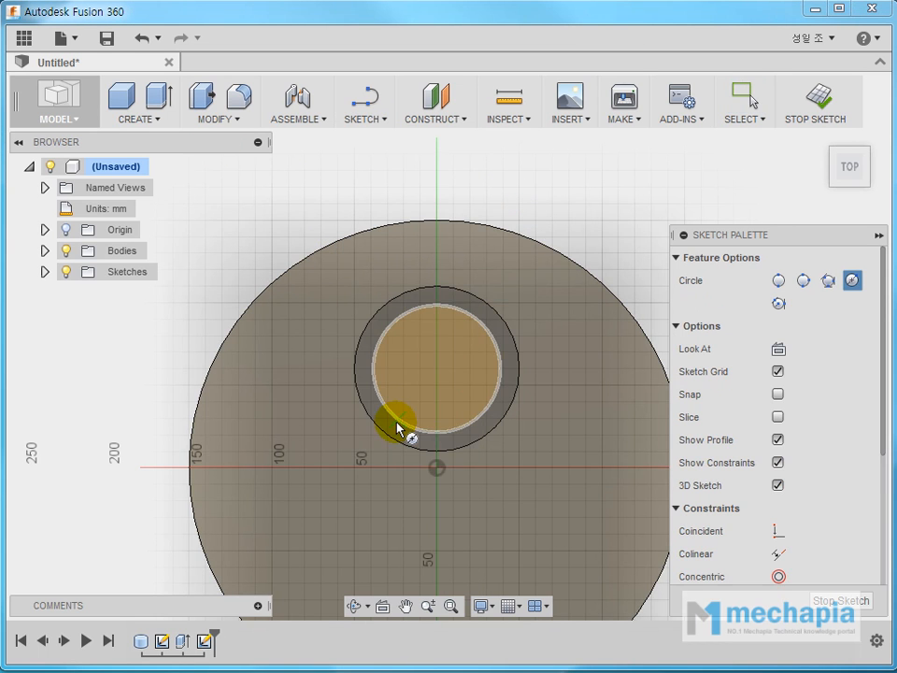
{"action": "left_click", "coordinate": [437, 370]}
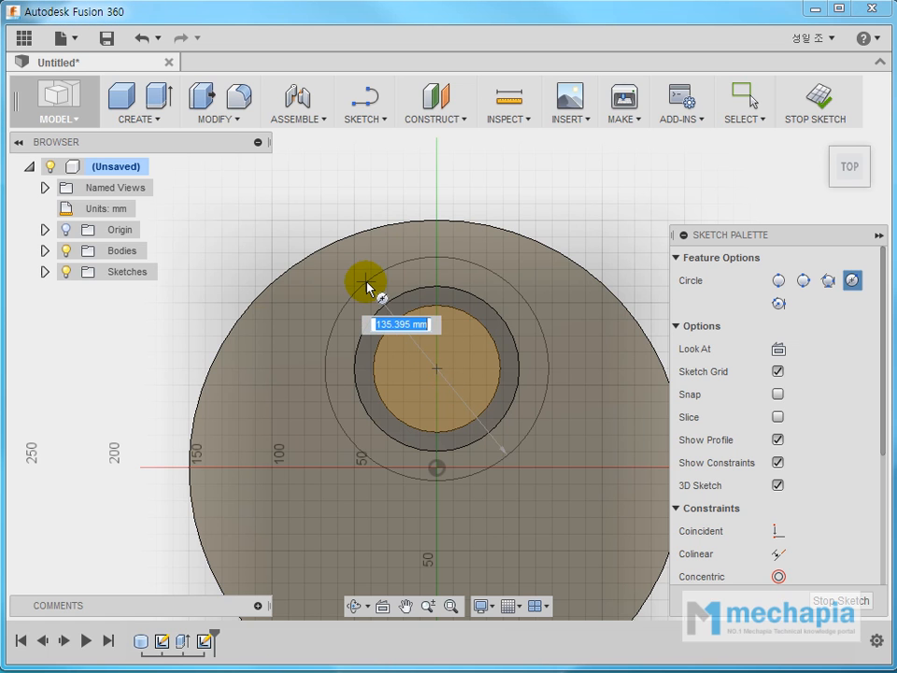
{"action": "type", "text": "8"}
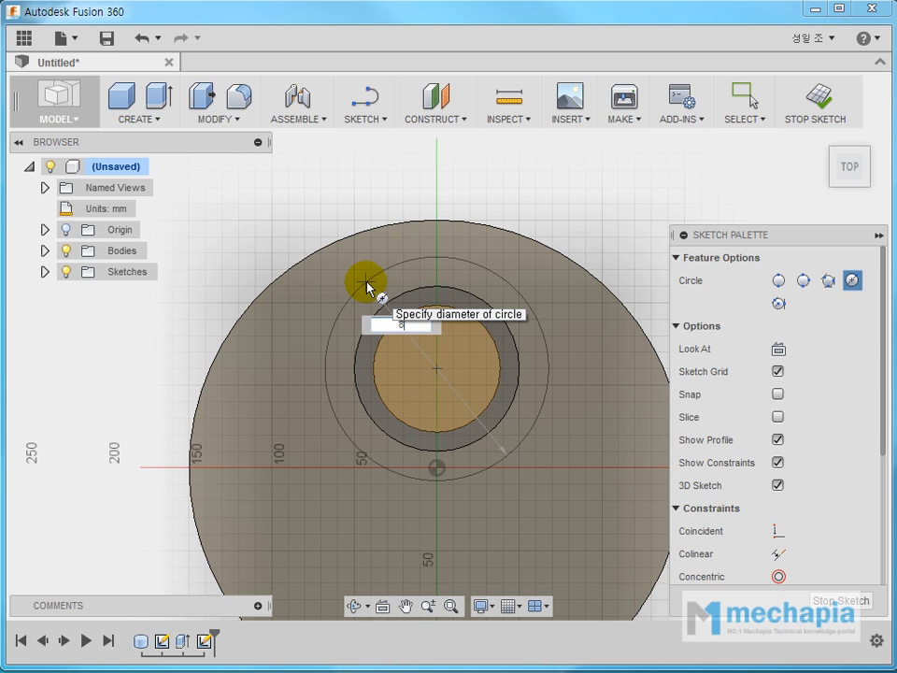
{"action": "type", "text": "0"}
{"action": "key", "text": "Tab"}
{"action": "key", "text": "Return"}
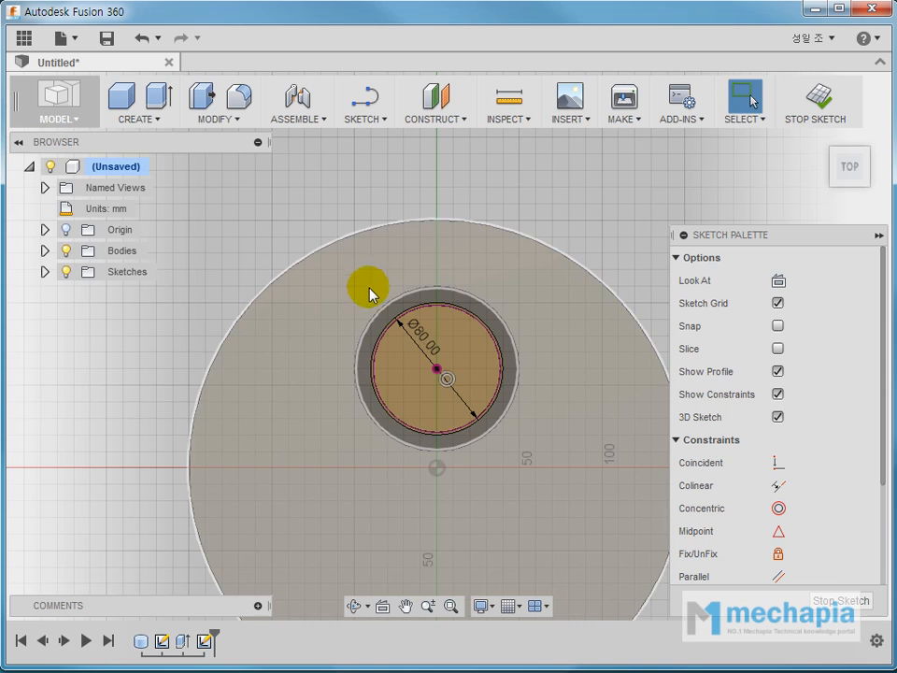
- Extrude the 80 mm circle's inner profile and the thin ring profile together 20 mm upward, joined to the column
{"action": "middle_click_drag", "start_coordinate": [345, 431], "coordinate": [311, 284], "text": "shift"}
{"action": "left_click", "coordinate": [159, 101]}
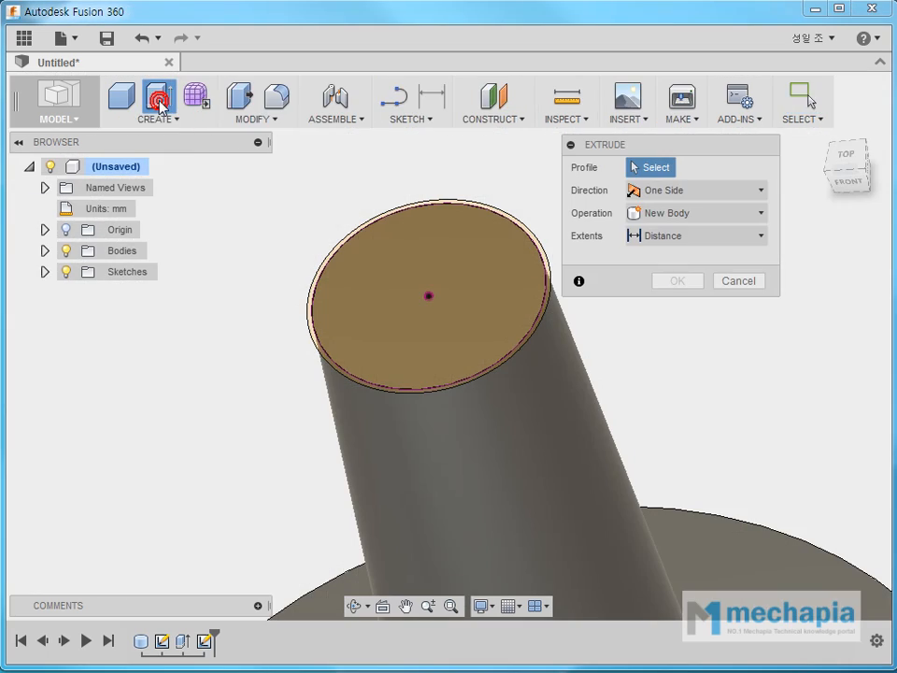
{"action": "scroll", "coordinate": [320, 324], "scroll_direction": "up", "scroll_amount": 2}
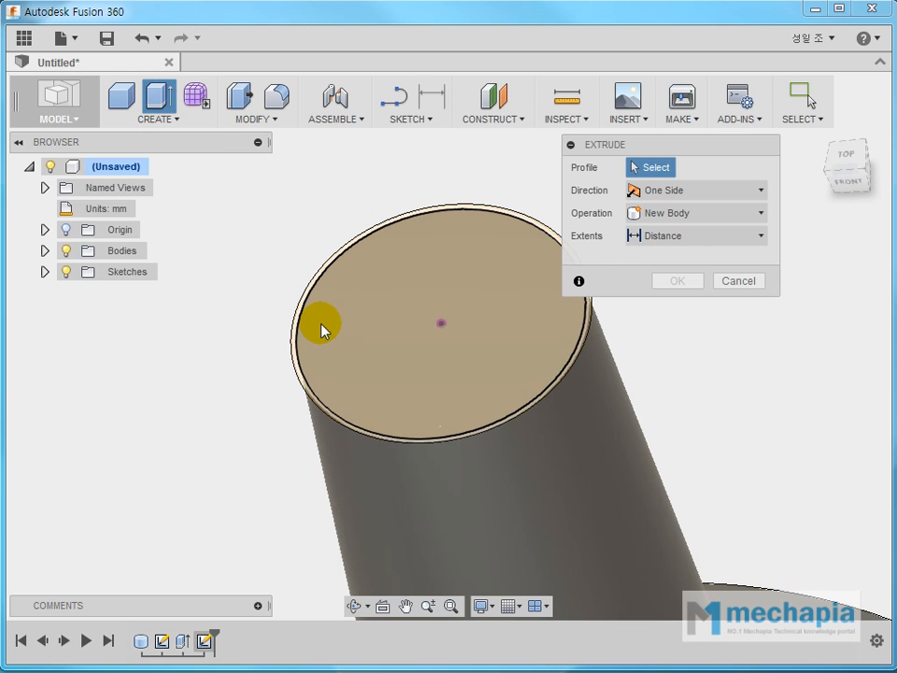
{"action": "left_click", "coordinate": [320, 323]}
{"action": "scroll", "coordinate": [285, 363], "scroll_direction": "up", "scroll_amount": 1}
{"action": "left_click", "coordinate": [282, 365]}
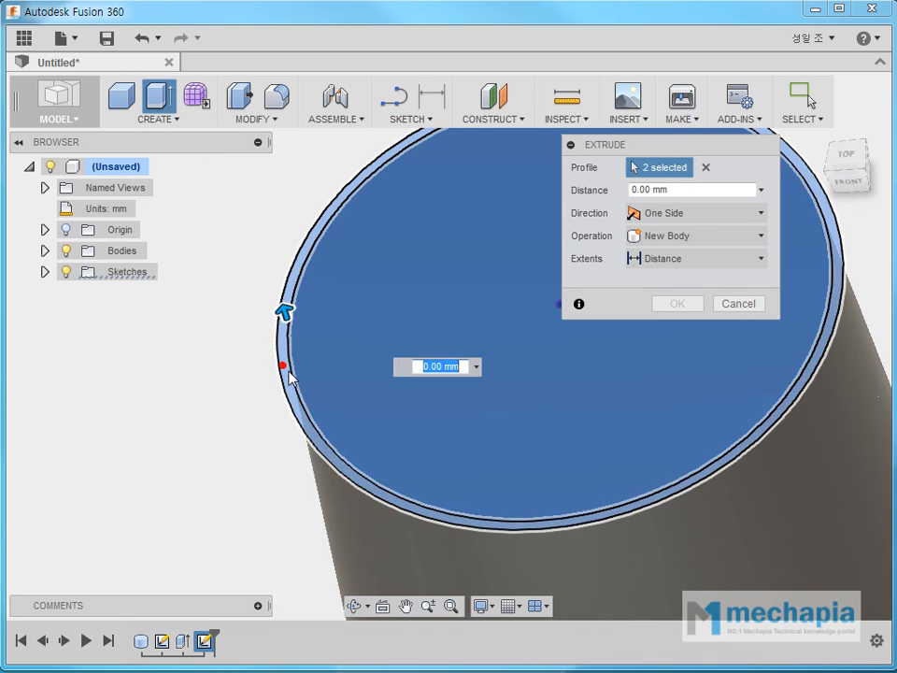
{"action": "type", "text": "20"}
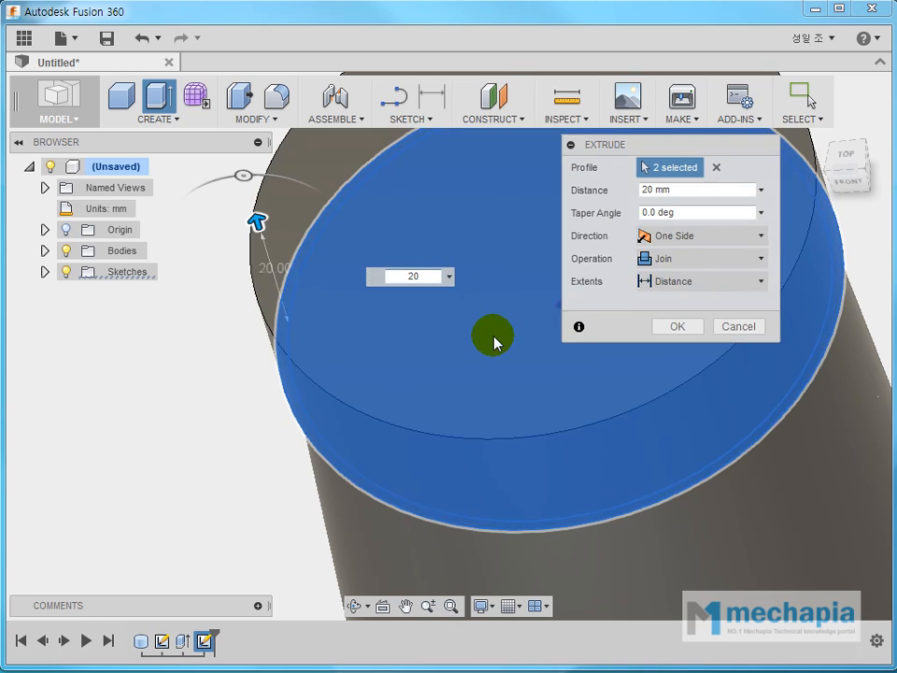
{"action": "key", "text": "Return"}
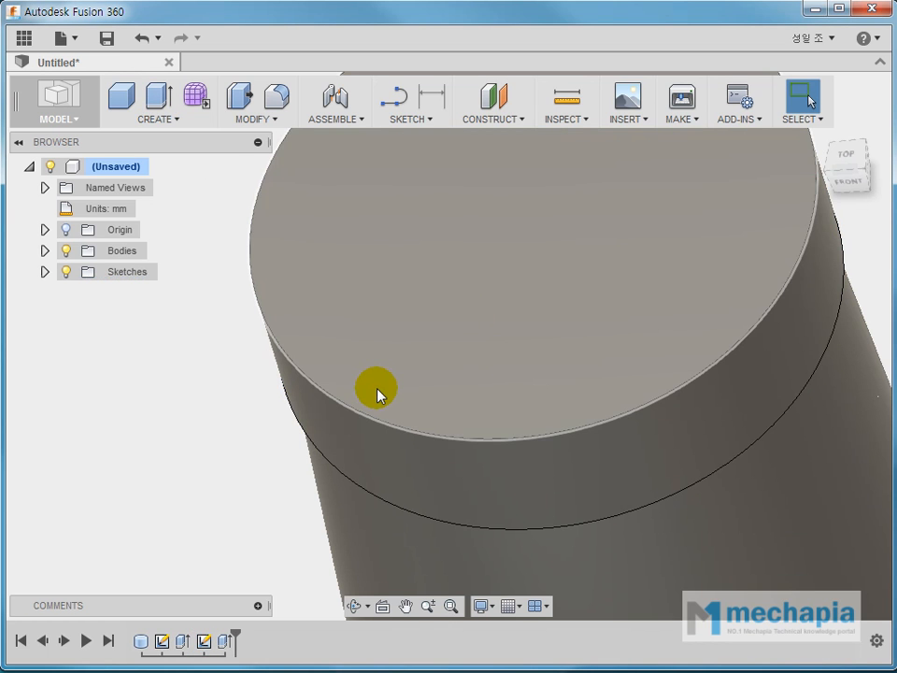
- Fillet the column's base edge and the disc's upper outer edge with a 25 mm constant radius
{"action": "scroll", "coordinate": [376, 390], "scroll_direction": "down", "scroll_amount": 5}
{"action": "scroll", "coordinate": [417, 286], "scroll_direction": "down", "scroll_amount": 6}
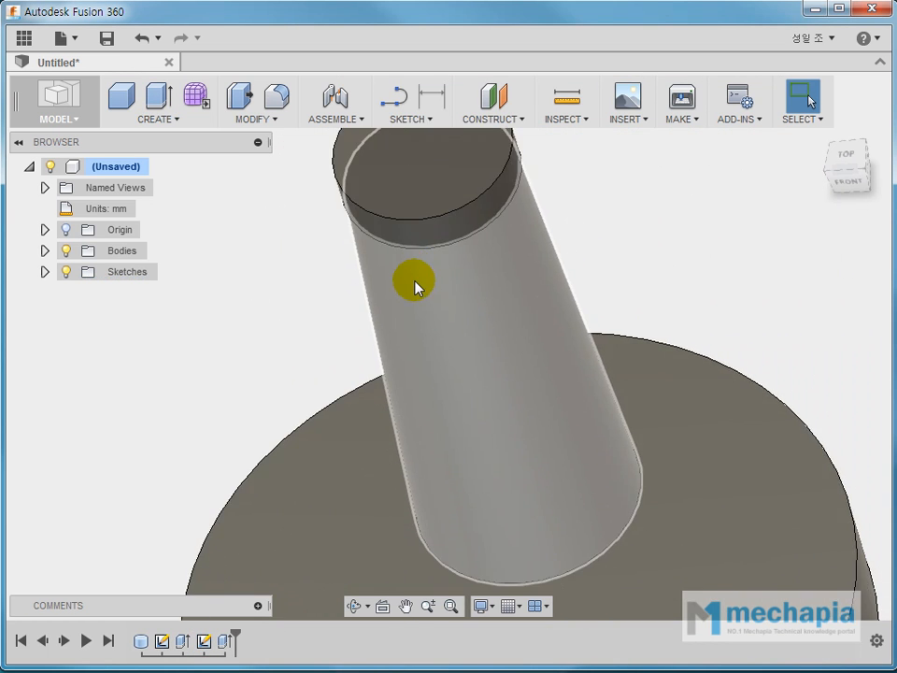
{"action": "middle_click_drag", "start_coordinate": [426, 307], "coordinate": [562, 325], "text": "shift"}
{"action": "key", "text": "Escape"}
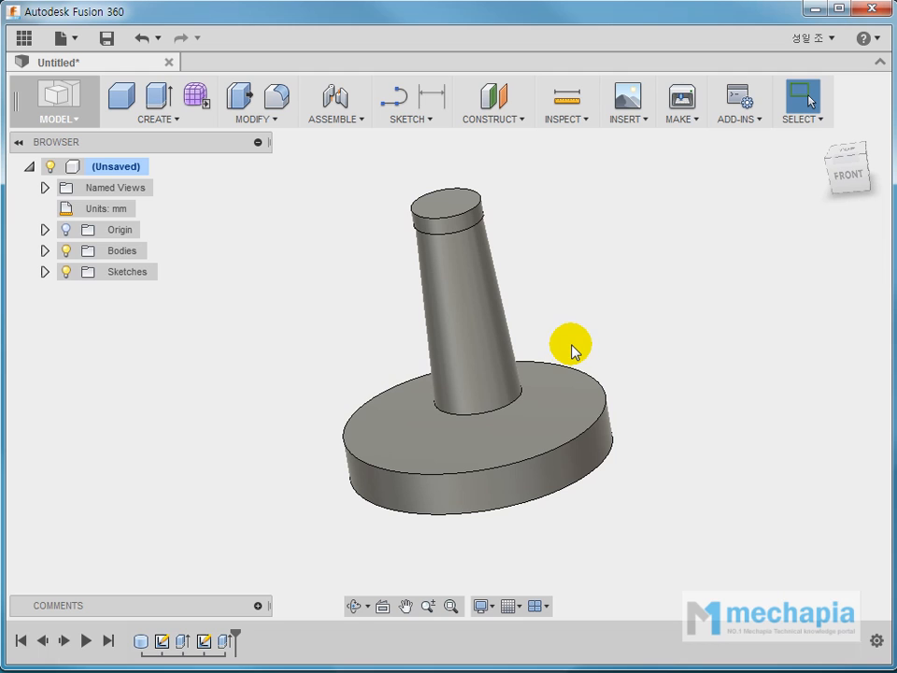
{"action": "left_click", "coordinate": [497, 411]}
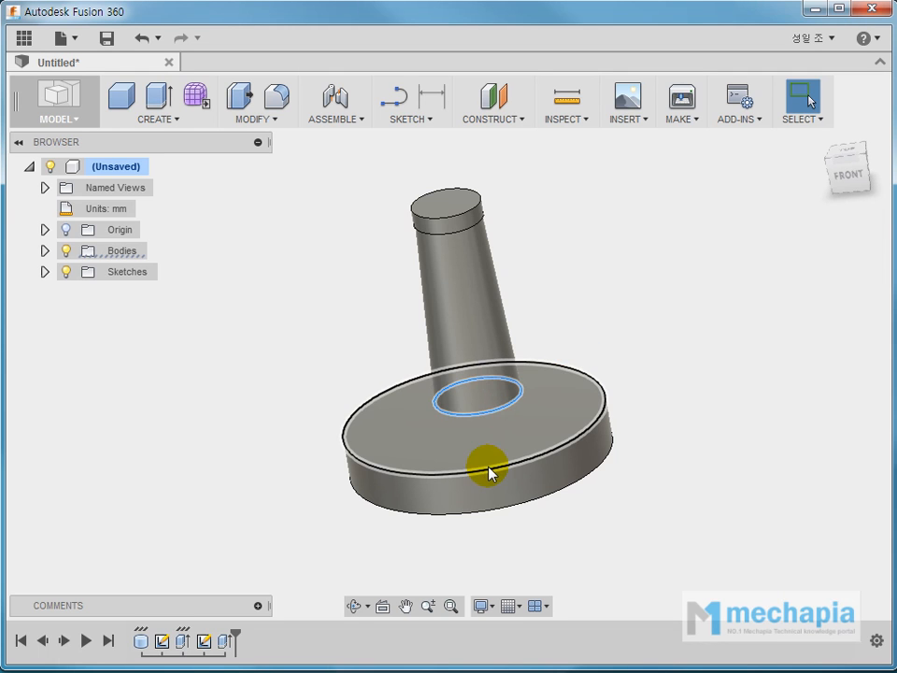
{"action": "left_click", "coordinate": [487, 470]}
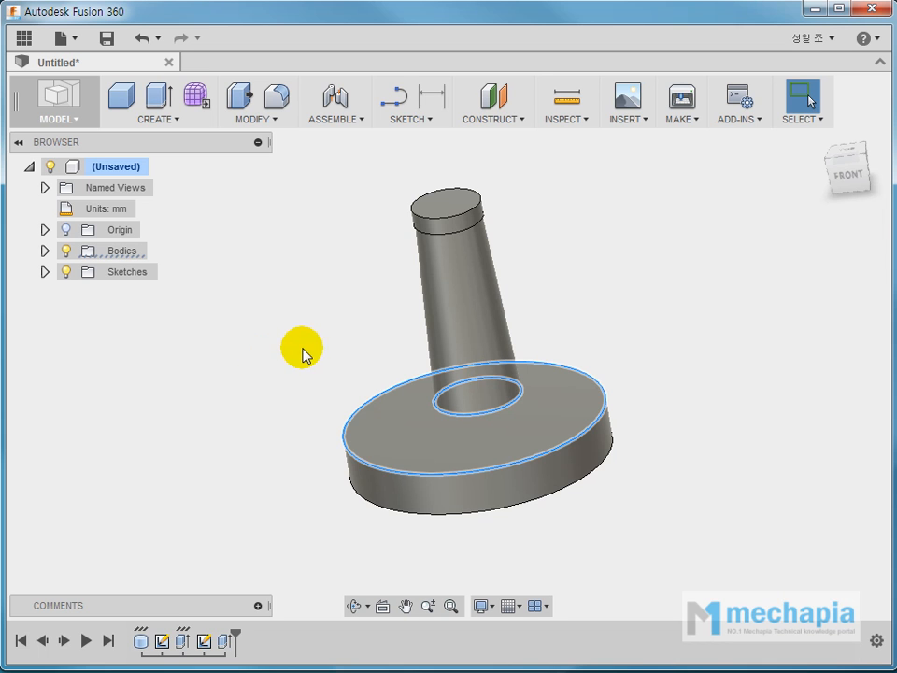
{"action": "right_click", "coordinate": [347, 372]}
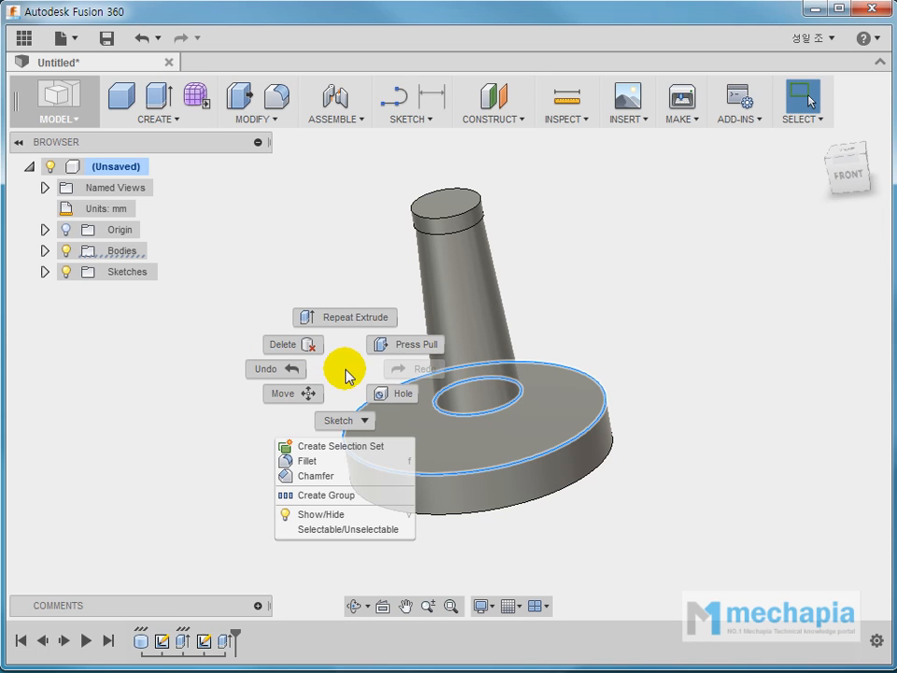
{"action": "left_click", "coordinate": [320, 462]}
{"action": "type", "text": "25"}
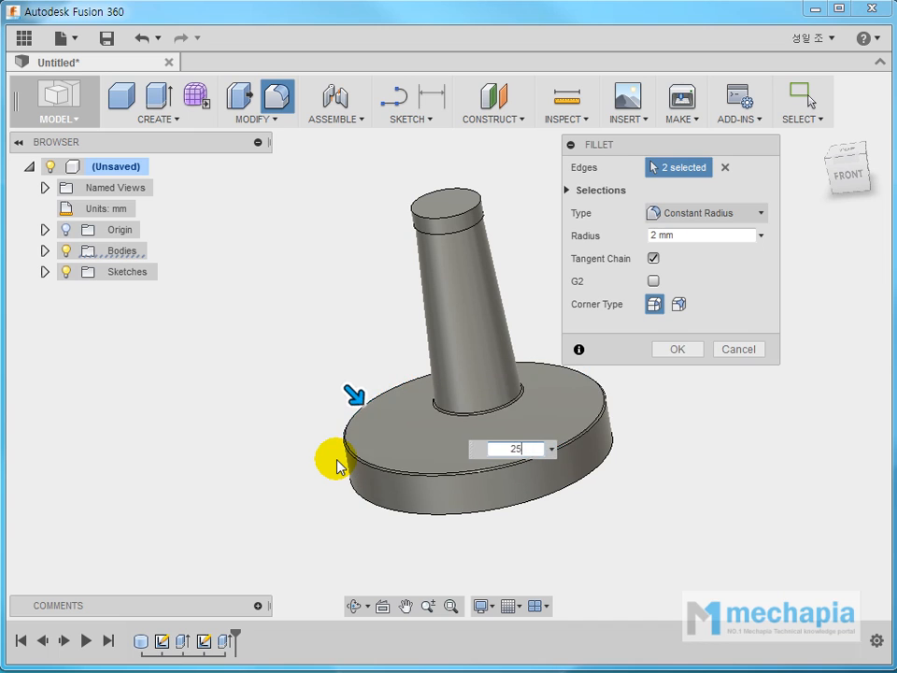
{"action": "key", "text": "Return"}
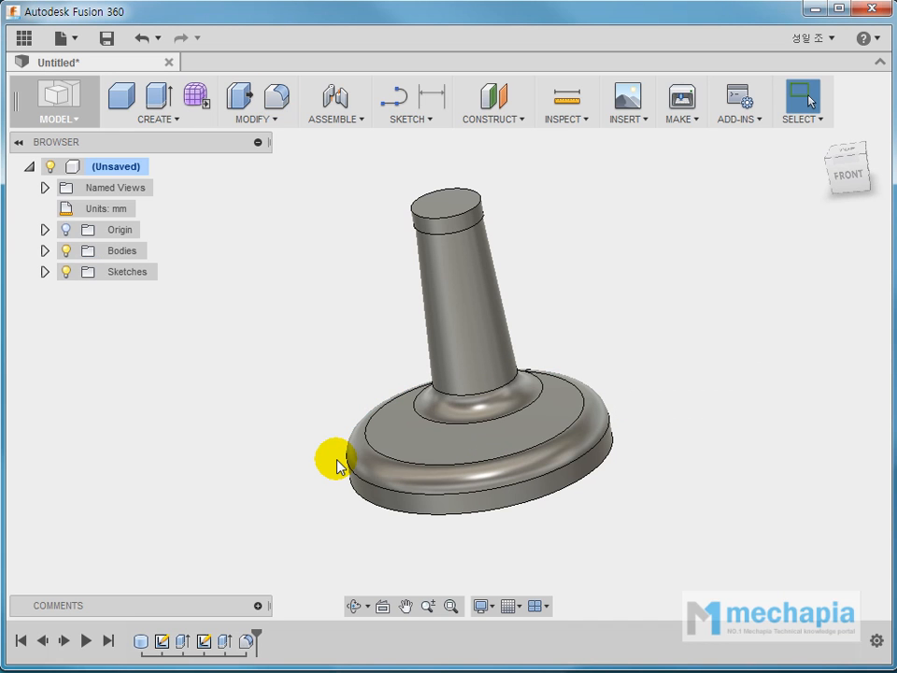
- Create a sketch on the flat top face of the filleted disc base
{"action": "middle_click_drag", "start_coordinate": [268, 485], "coordinate": [417, 443], "text": "shift"}
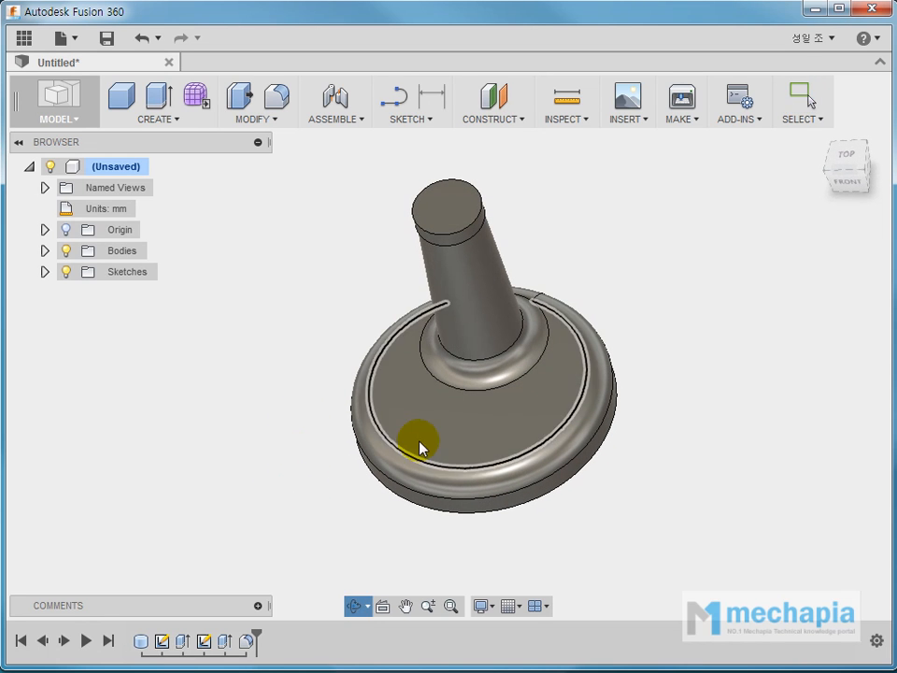
{"action": "left_click", "coordinate": [468, 439]}
{"action": "right_click", "coordinate": [468, 439]}
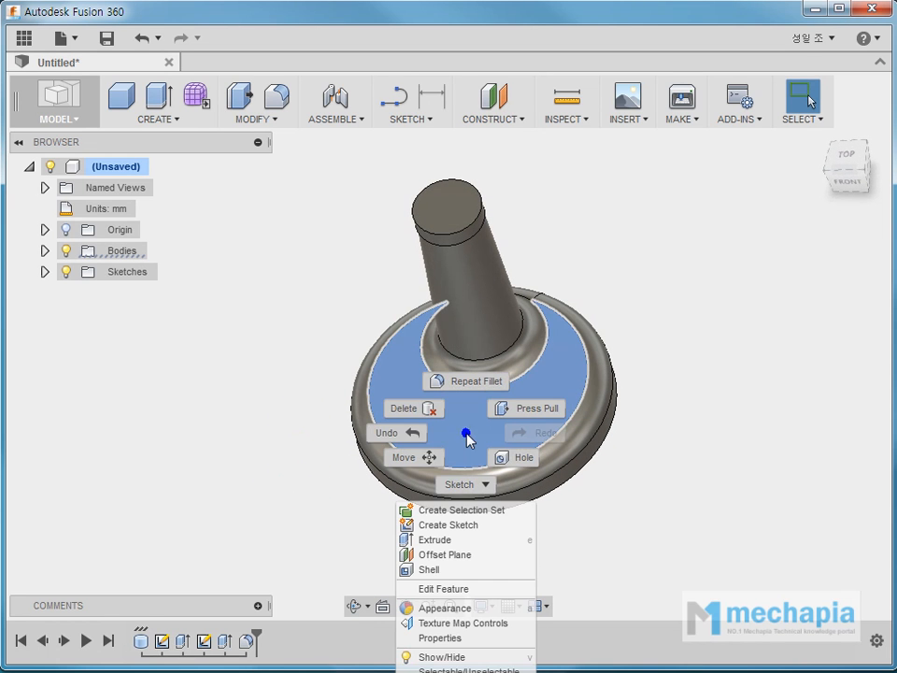
{"action": "left_click", "coordinate": [444, 525]}
{"action": "middle_click_drag", "start_coordinate": [385, 414], "coordinate": [291, 527]}
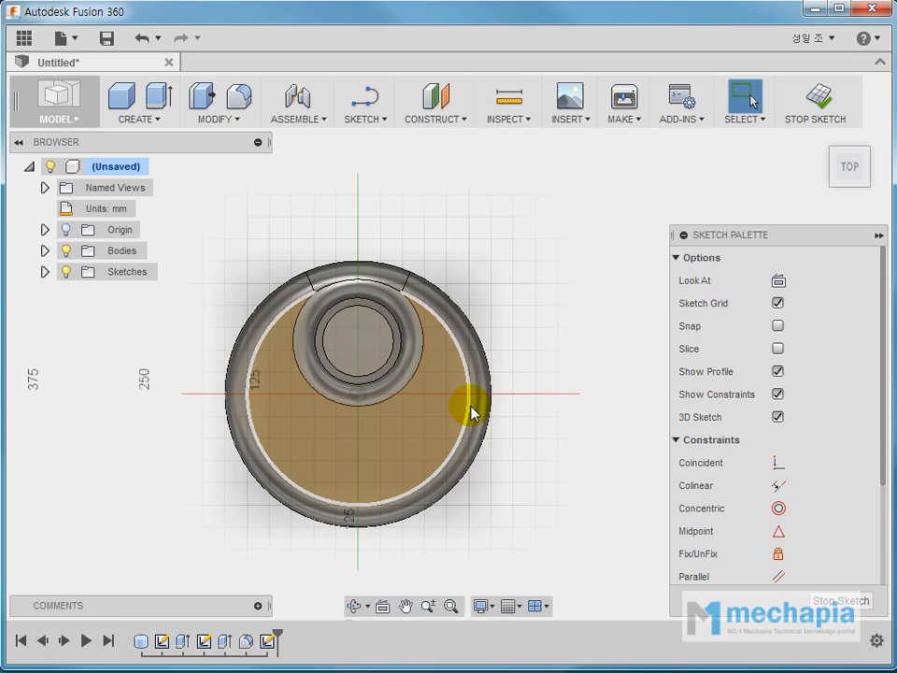
{"action": "scroll", "coordinate": [449, 430], "scroll_direction": "up", "scroll_amount": 2}
{"action": "middle_click_drag", "start_coordinate": [405, 457], "coordinate": [487, 429]}
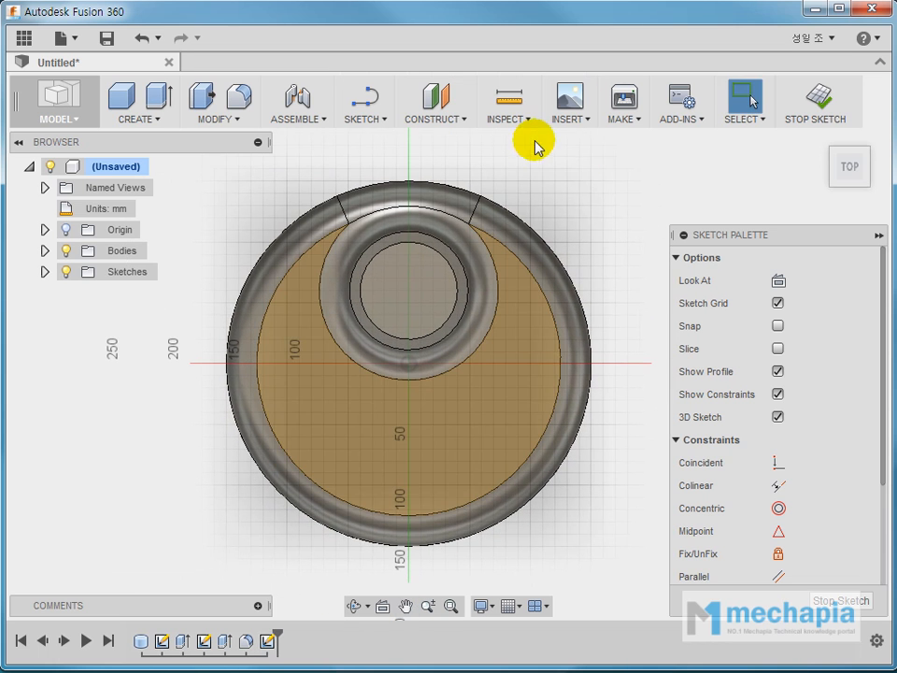
- Sketch a shallow three-point arc across the disc's top face on the open side of the column, bulging away from it
{"action": "left_click", "coordinate": [370, 119]}
{"action": "mouse_move", "coordinate": [392, 208]}
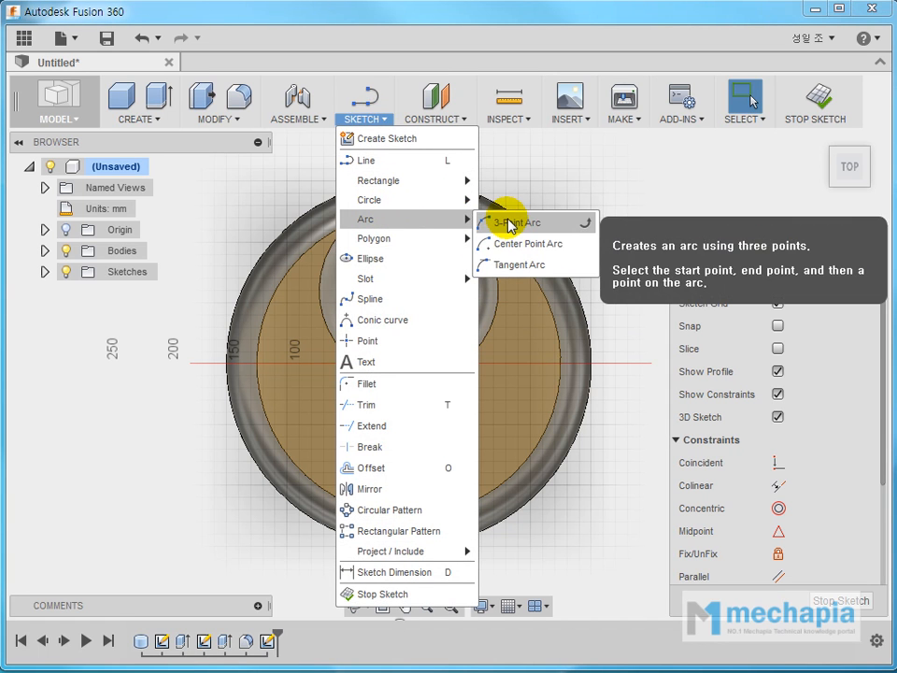
{"action": "left_click", "coordinate": [511, 225]}
{"action": "left_click", "coordinate": [308, 402]}
{"action": "left_click", "coordinate": [533, 400]}
{"action": "left_click", "coordinate": [442, 427]}
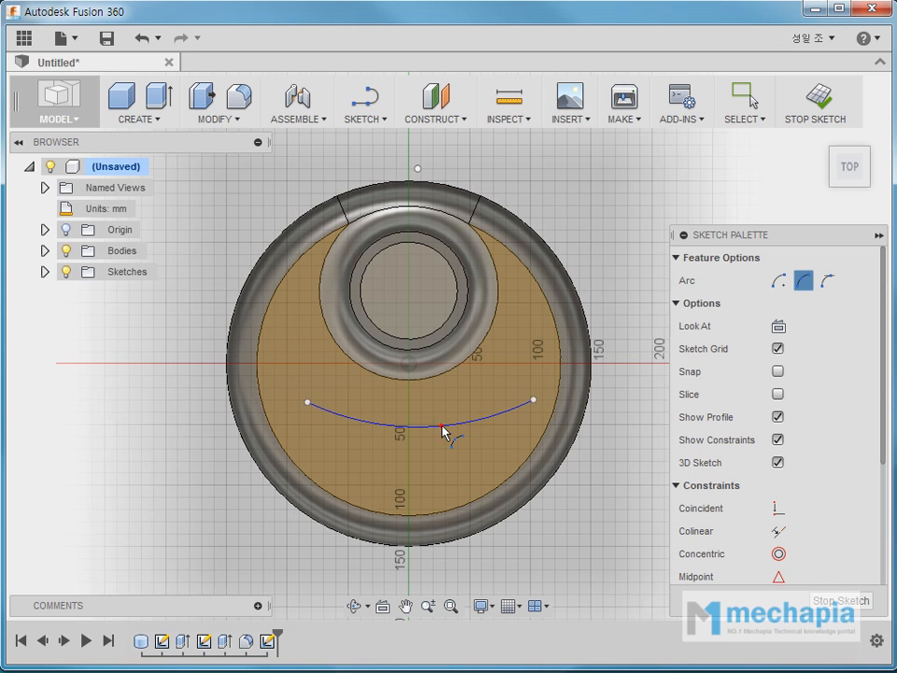
- Apply a Horizontal/Vertical constraint between the arc's two endpoints
{"action": "scroll", "coordinate": [791, 482], "scroll_direction": "down", "scroll_amount": 3}
{"action": "left_click", "coordinate": [787, 480]}
{"action": "left_click", "coordinate": [308, 402]}
{"action": "left_click", "coordinate": [532, 401]}
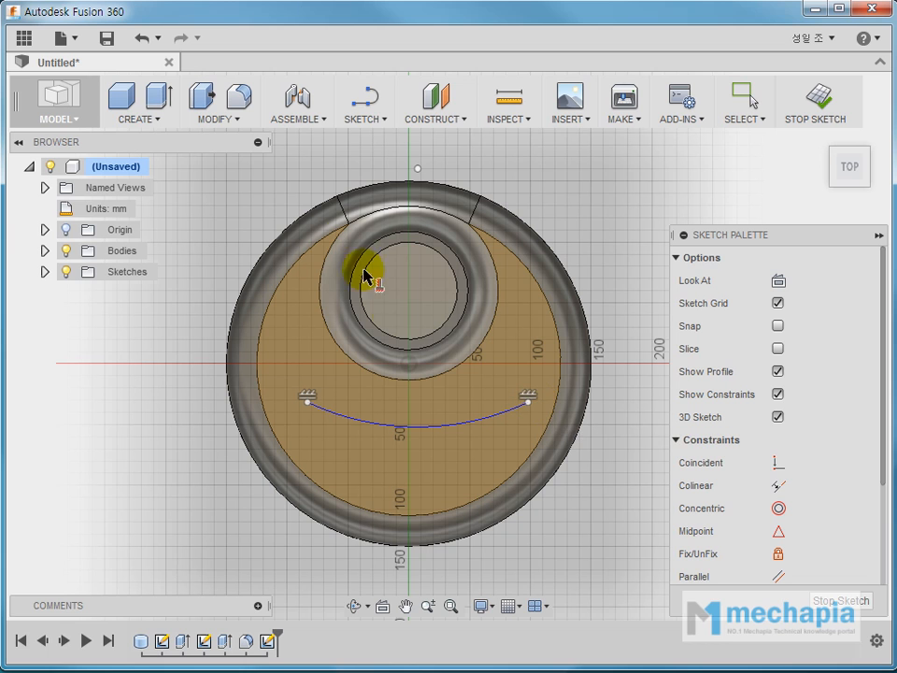
- Dimension the horizontal distance between the arc's two endpoints and set it to 150 mm
{"action": "left_click", "coordinate": [362, 115]}
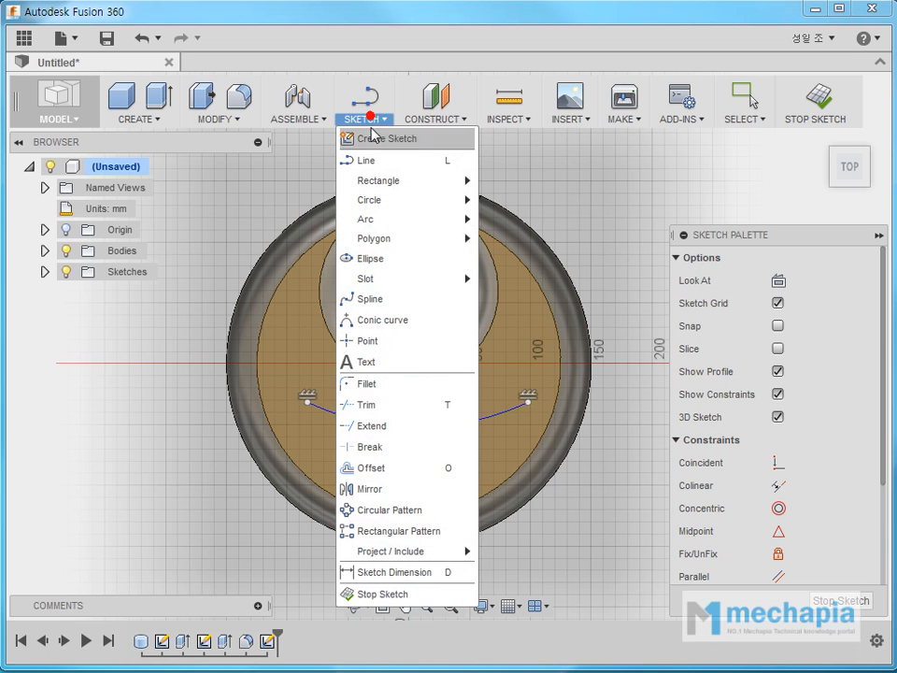
{"action": "left_click", "coordinate": [379, 572]}
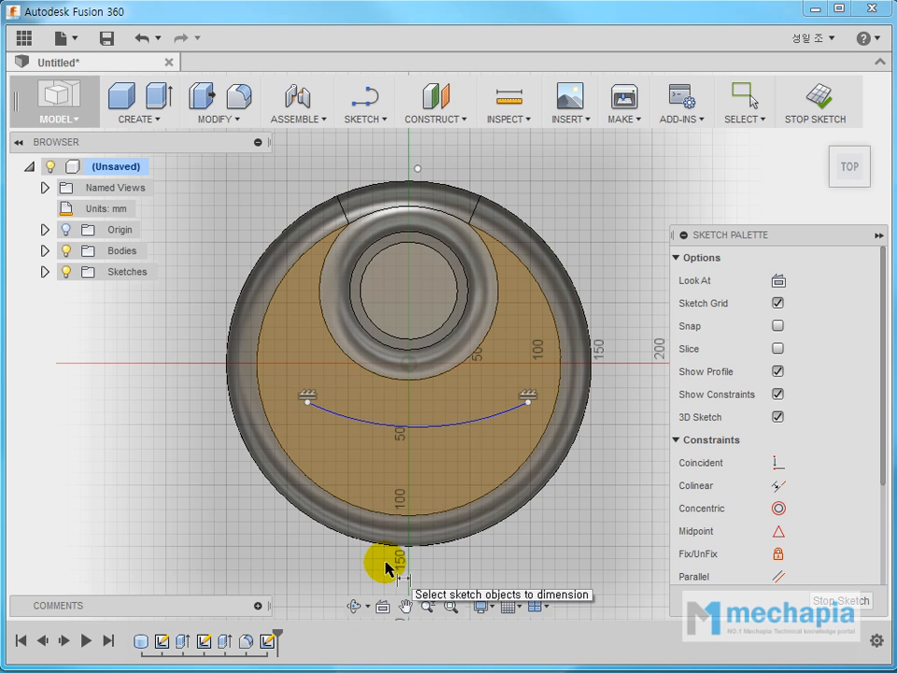
{"action": "left_click", "coordinate": [309, 404]}
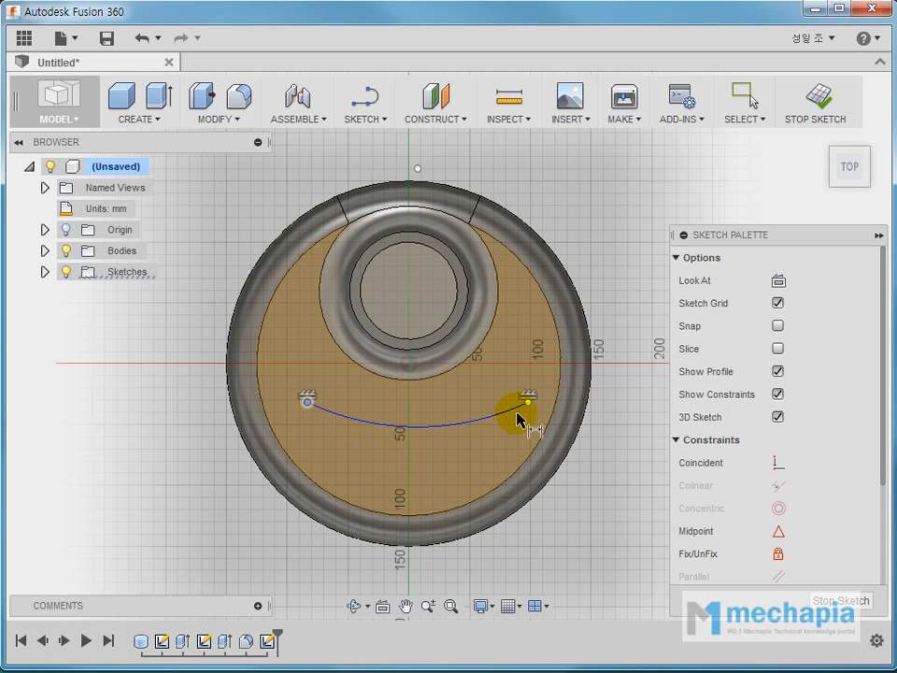
{"action": "left_click", "coordinate": [528, 404]}
{"action": "left_click", "coordinate": [449, 456]}
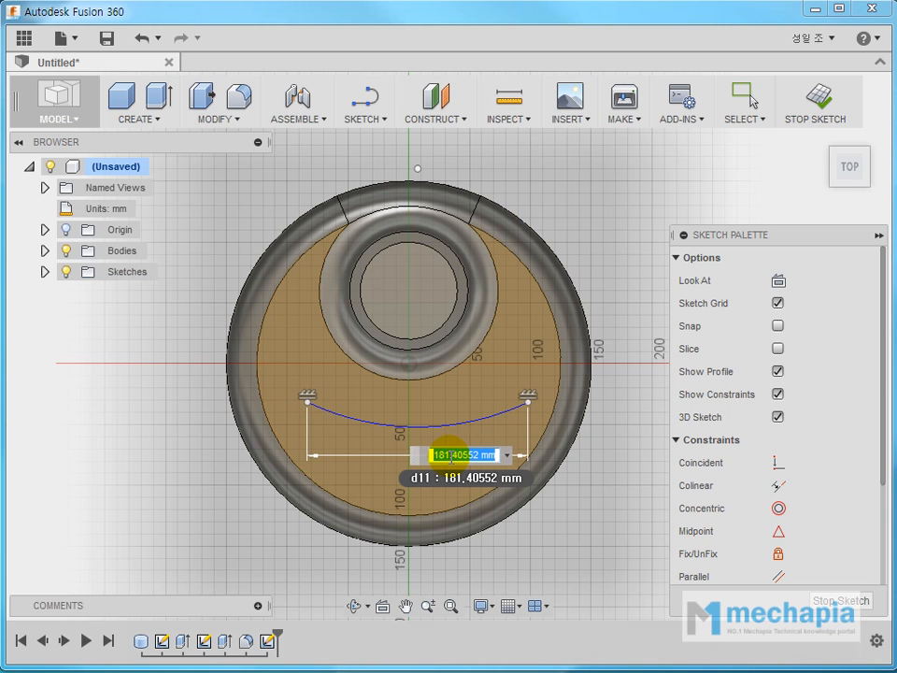
{"action": "key", "text": "Return"}
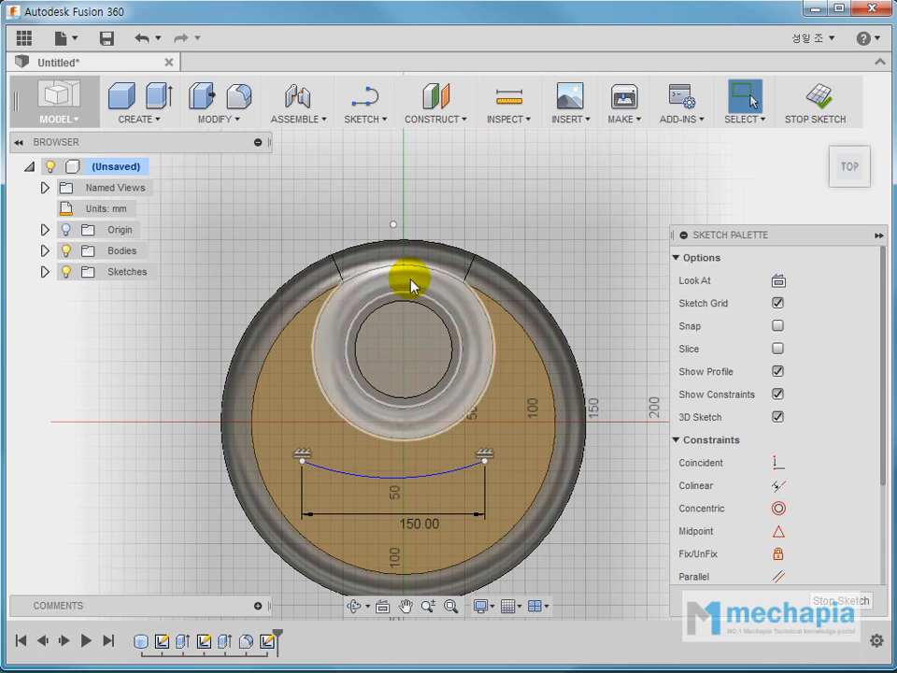
- Align the arc's centre point vertically with the sketch origin using a Horizontal/Vertical constraint
{"action": "scroll", "coordinate": [747, 421], "scroll_direction": "down", "scroll_amount": 3}
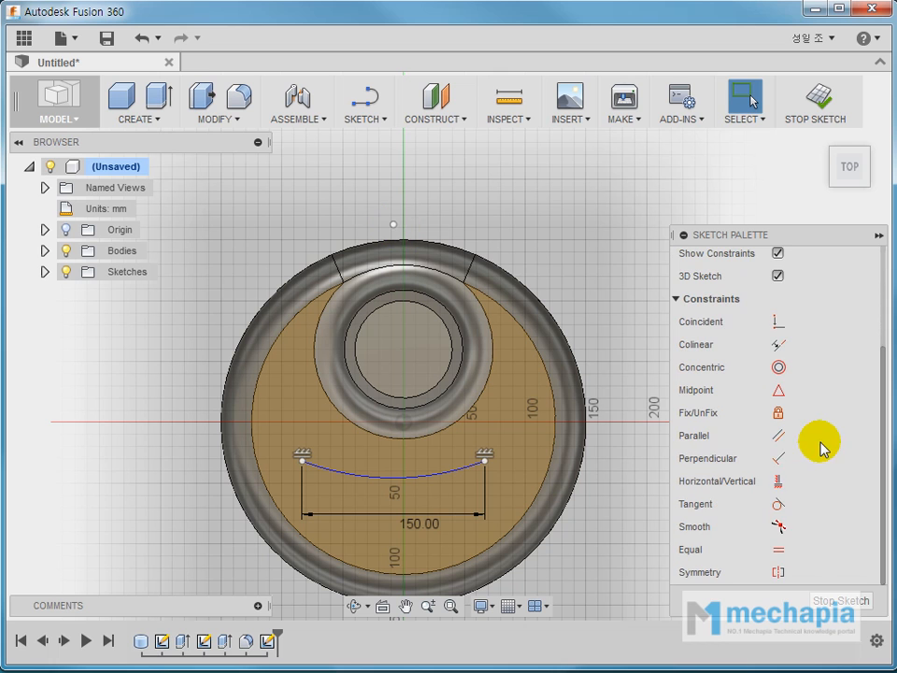
{"action": "left_click", "coordinate": [780, 482]}
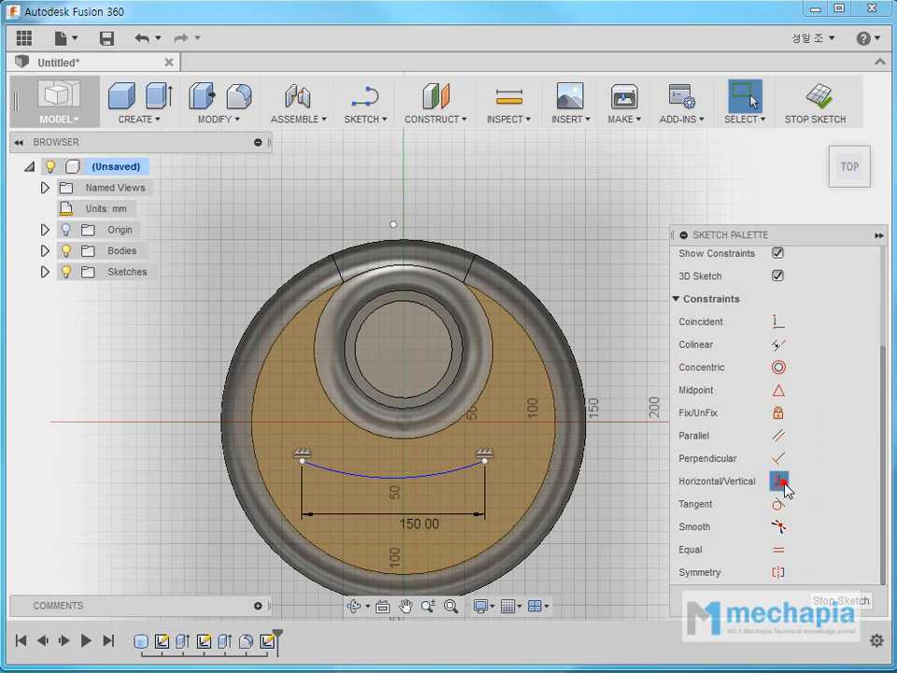
{"action": "left_click", "coordinate": [406, 426]}
{"action": "left_click", "coordinate": [394, 225]}
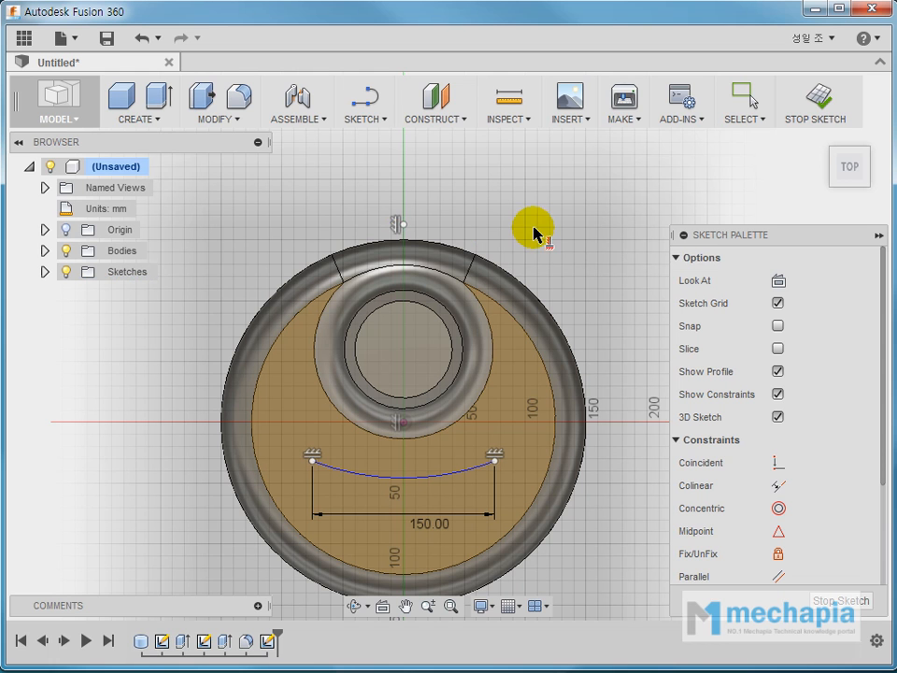
- Dimension the vertical distance from the column's centre to the arc's right endpoint and set it to 100 mm
{"action": "left_click", "coordinate": [365, 119]}
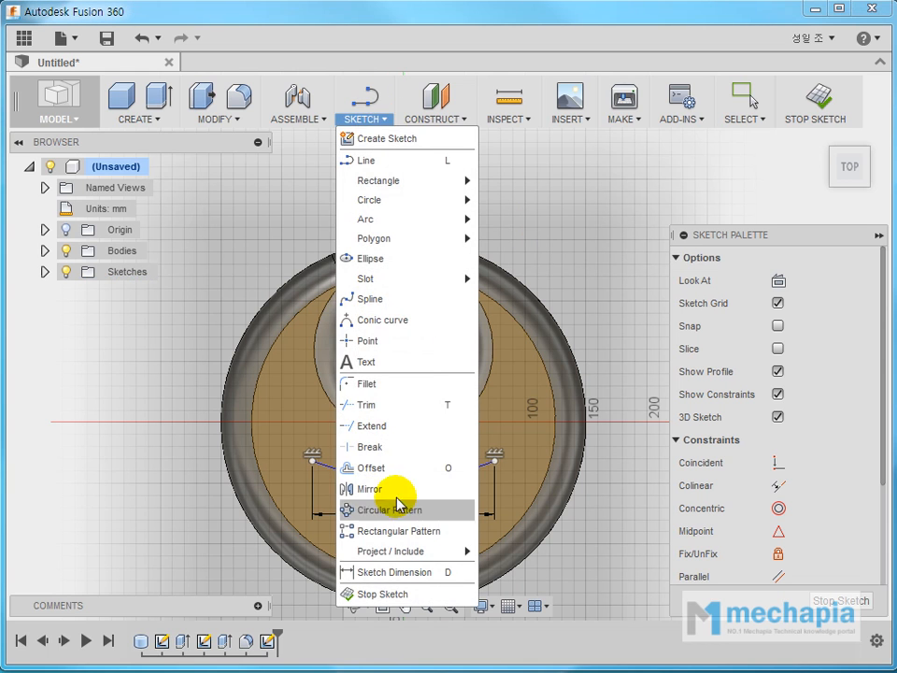
{"action": "left_click", "coordinate": [374, 571]}
{"action": "left_click", "coordinate": [435, 385]}
{"action": "left_click", "coordinate": [403, 352]}
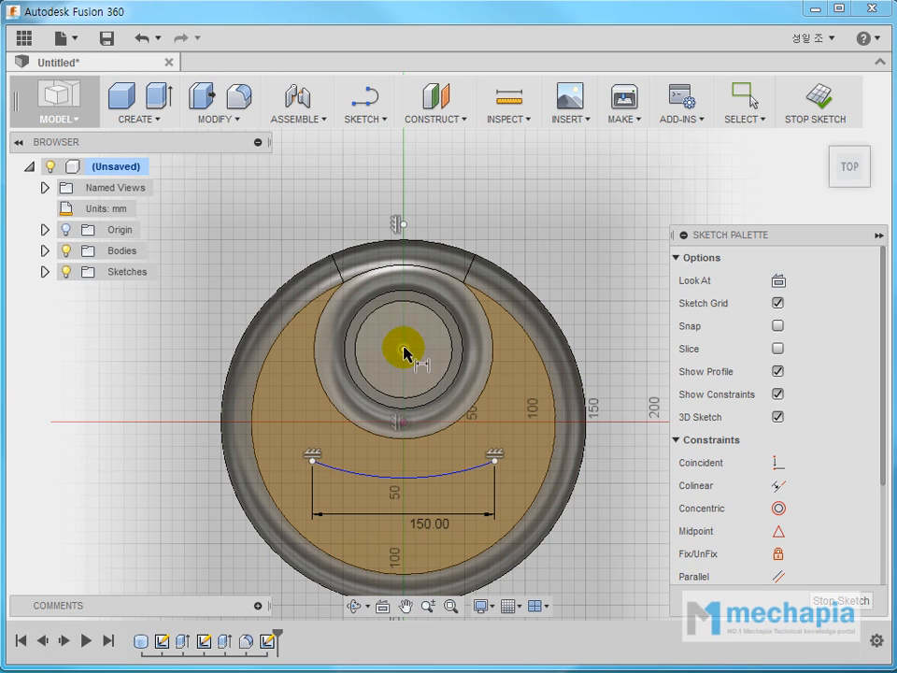
{"action": "left_click", "coordinate": [457, 400]}
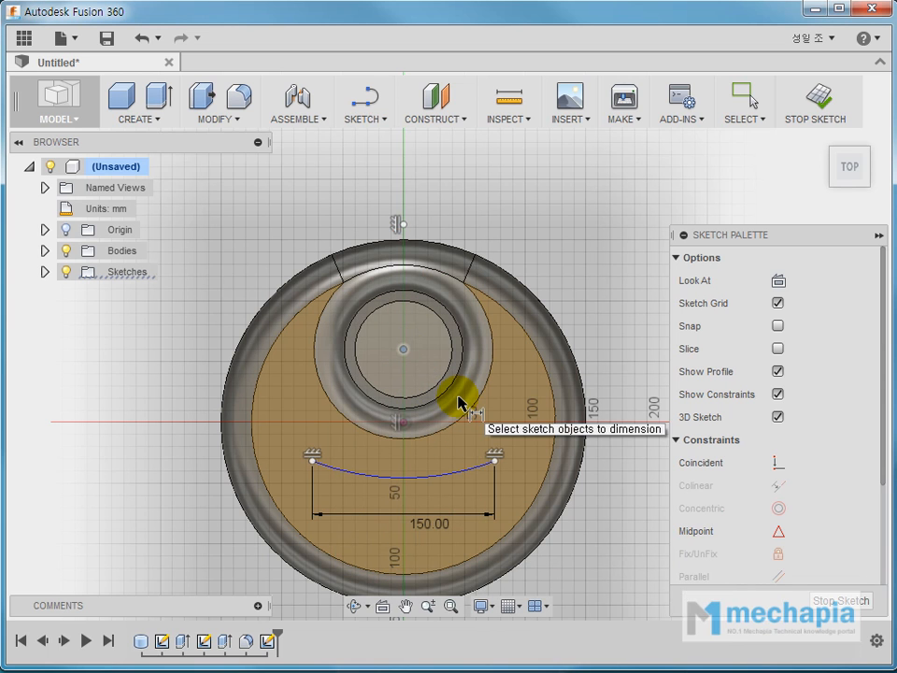
{"action": "left_click", "coordinate": [496, 457]}
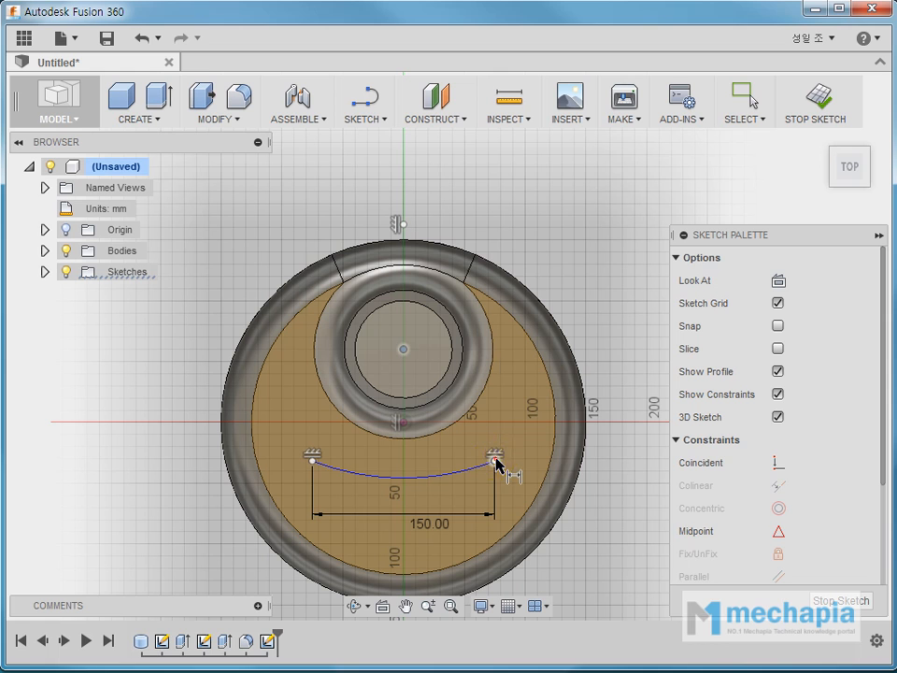
{"action": "left_click", "coordinate": [515, 411]}
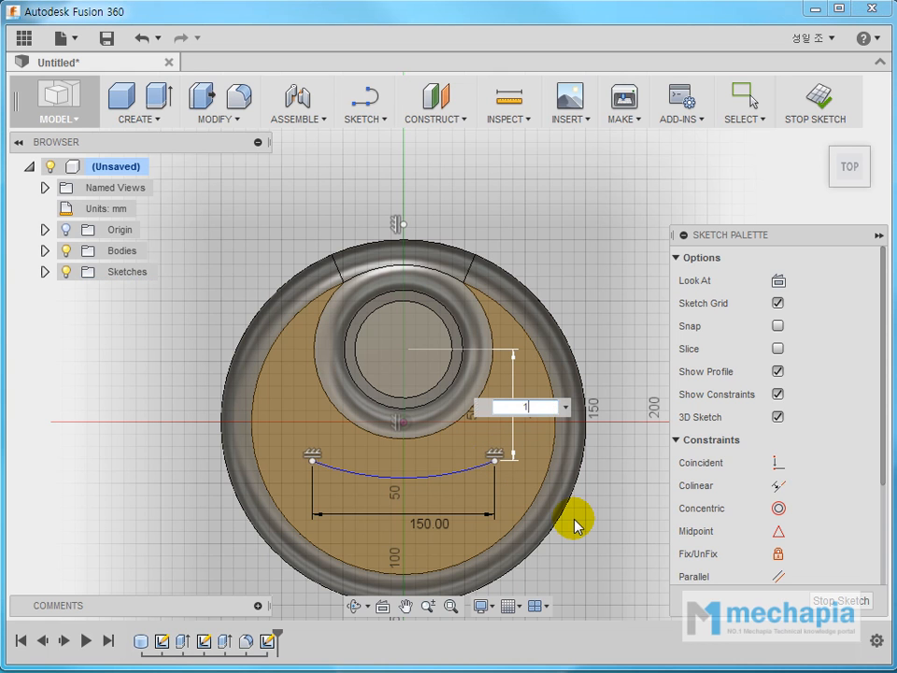
{"action": "type", "text": "100"}
{"action": "key", "text": "Return"}
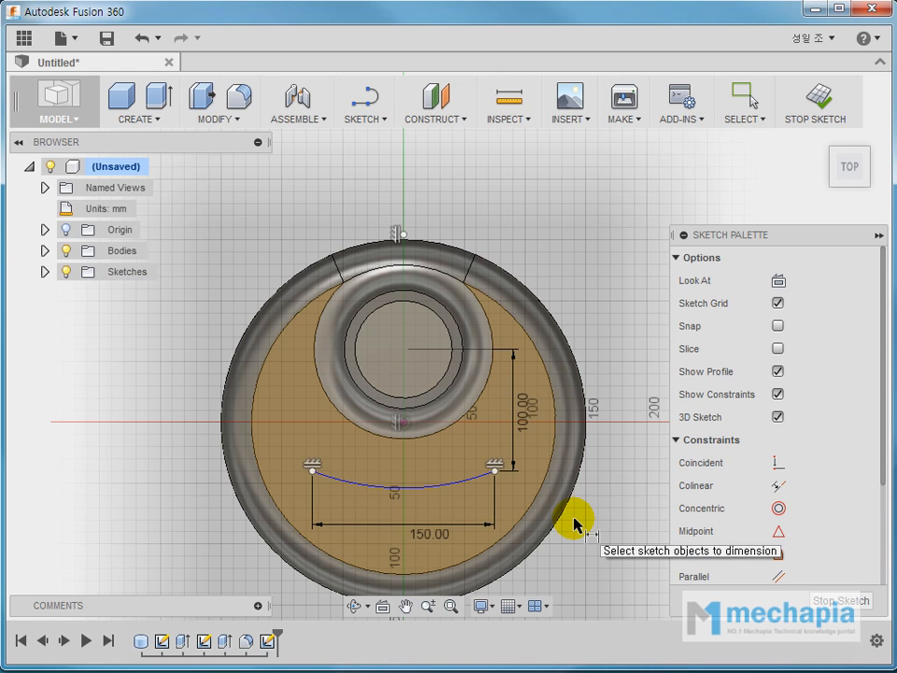
- Dimension the arc's radius and set it to 150 mm
{"action": "left_click", "coordinate": [378, 490]}
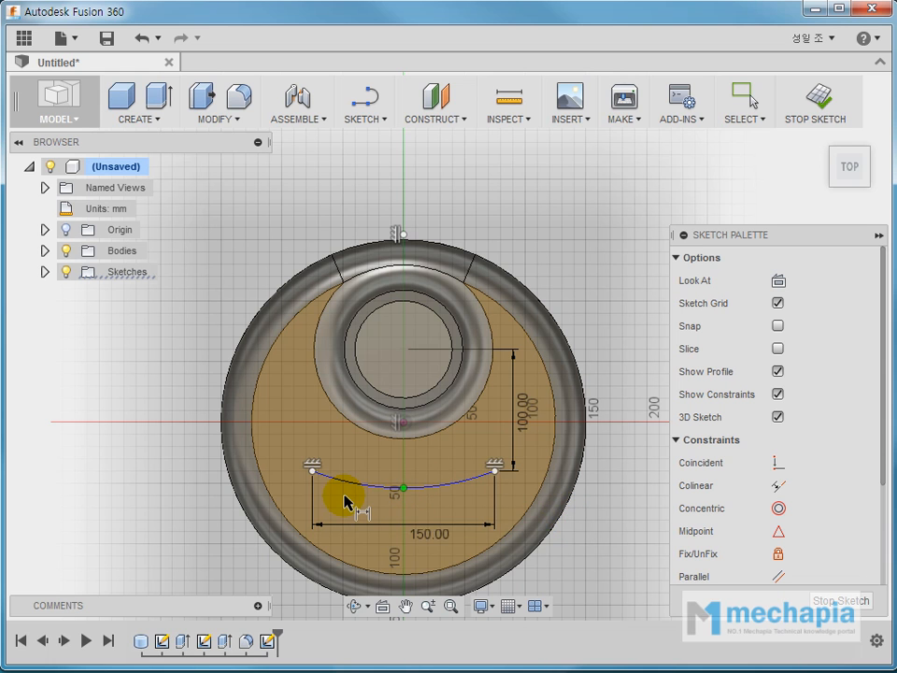
{"action": "right_click_drag", "start_coordinate": [445, 177], "coordinate": [457, 128]}
{"action": "left_click", "coordinate": [357, 479]}
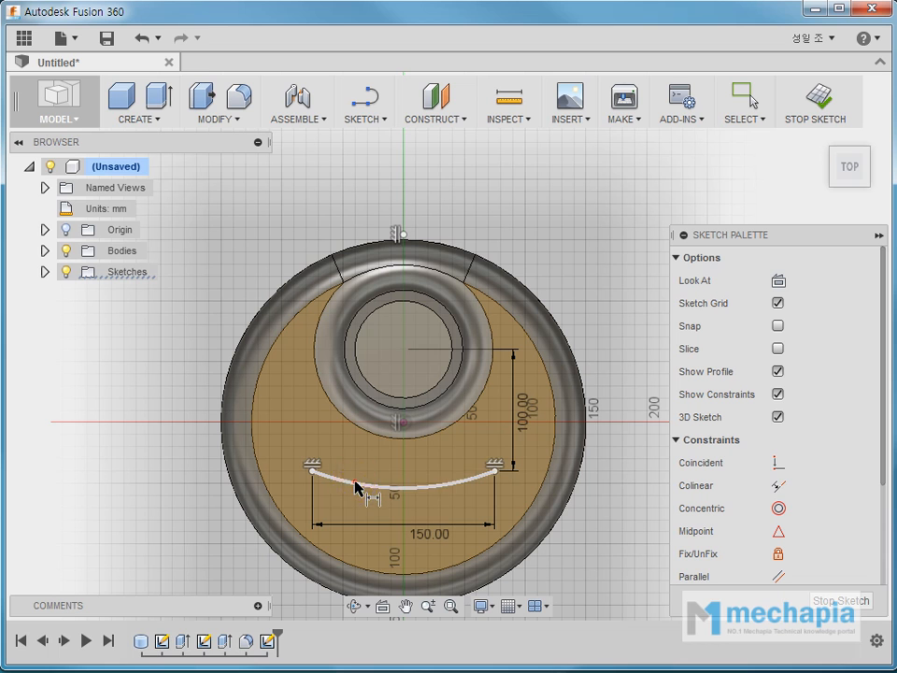
{"action": "left_click", "coordinate": [363, 487]}
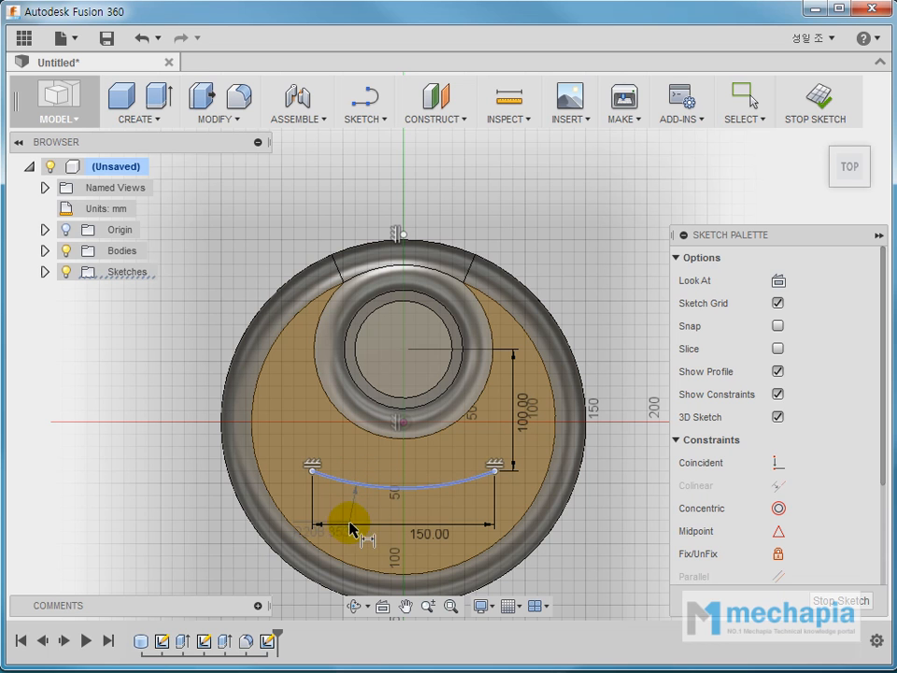
{"action": "left_click", "coordinate": [407, 475]}
{"action": "type", "text": "150"}
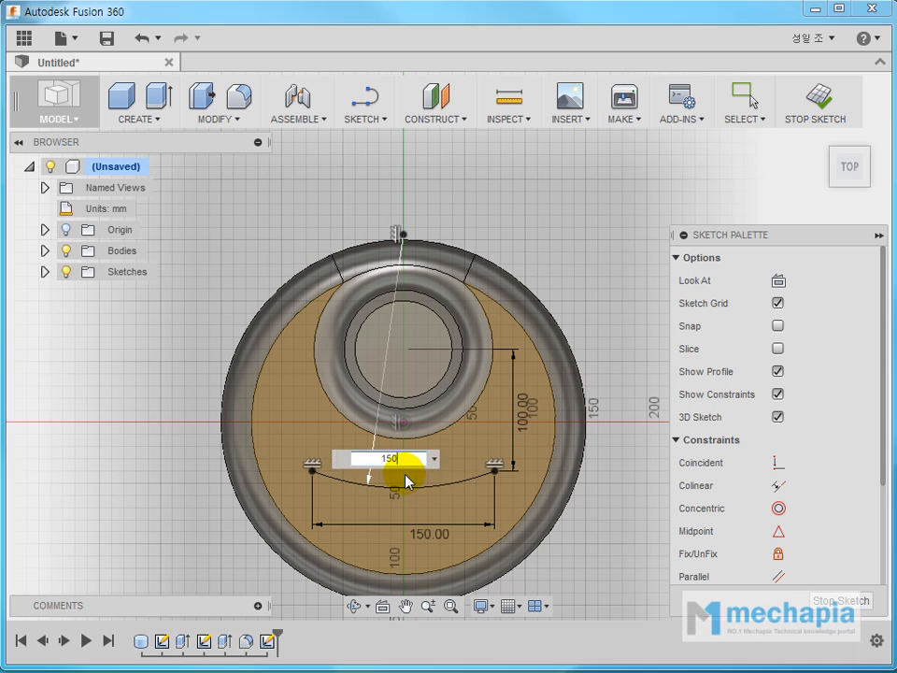
{"action": "key", "text": "Return"}
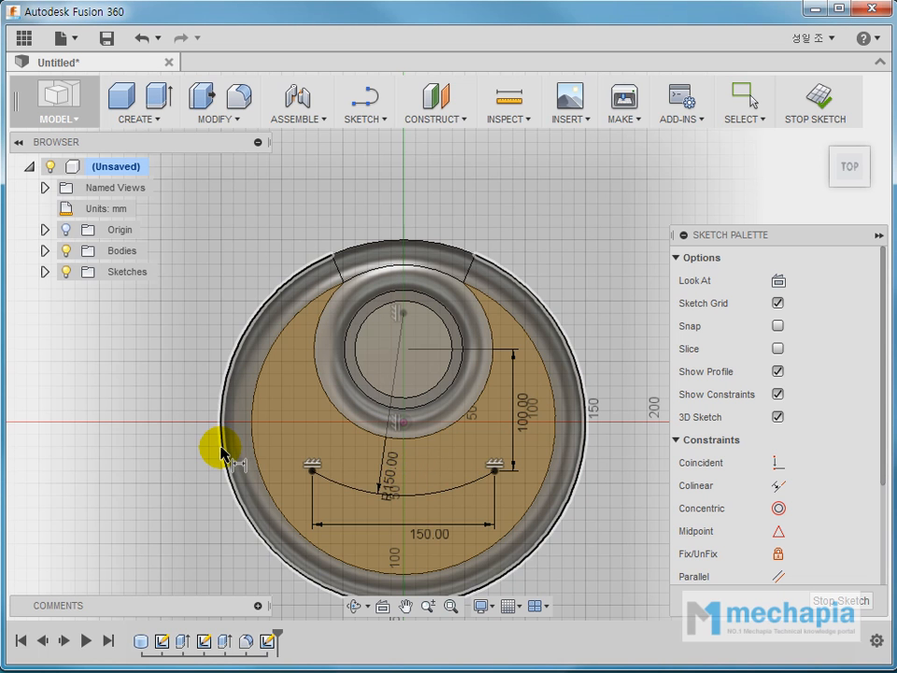
{"action": "key", "text": "Escape"}
- Sketch a 25 mm centre-diameter circle centred on the arc's left endpoint
{"action": "scroll", "coordinate": [201, 477], "scroll_direction": "up", "scroll_amount": 3}
{"action": "middle_click_drag", "start_coordinate": [225, 401], "coordinate": [206, 390]}
{"action": "left_click", "coordinate": [137, 393]}
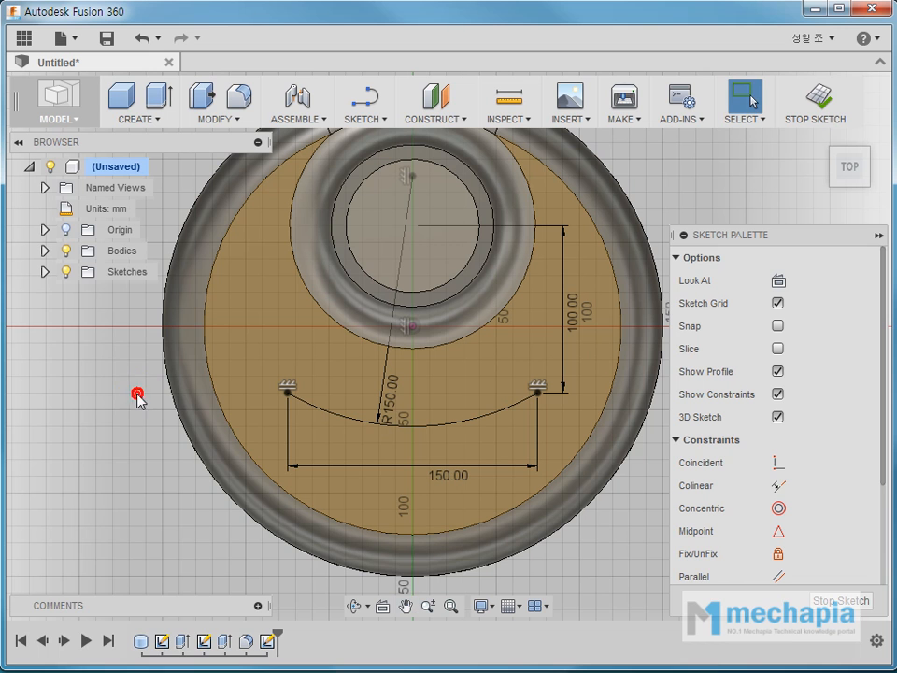
{"action": "right_click", "coordinate": [137, 397]}
{"action": "left_click", "coordinate": [131, 441]}
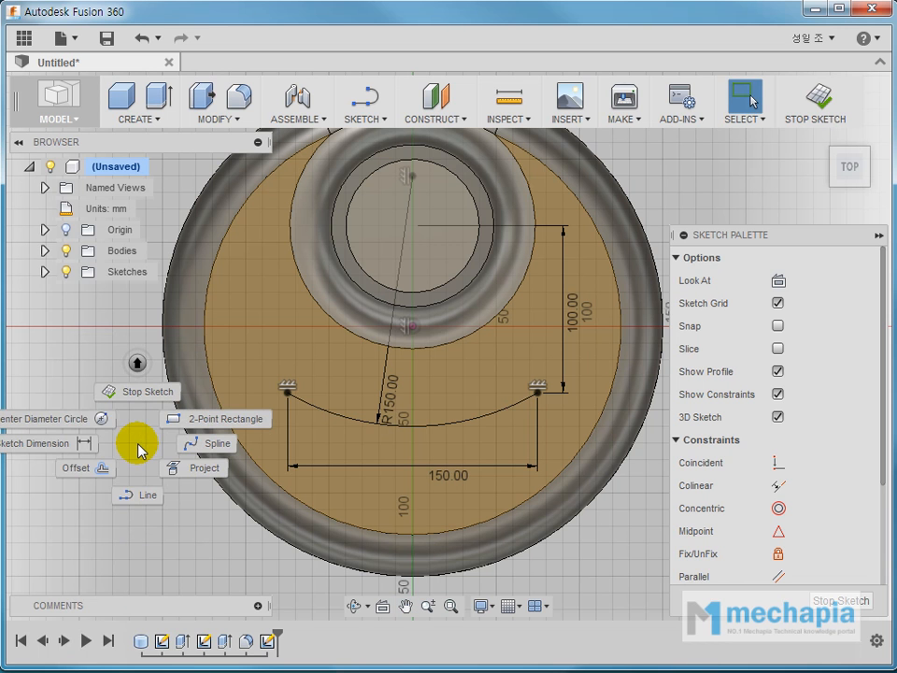
{"action": "left_click", "coordinate": [86, 425]}
{"action": "left_click", "coordinate": [287, 394]}
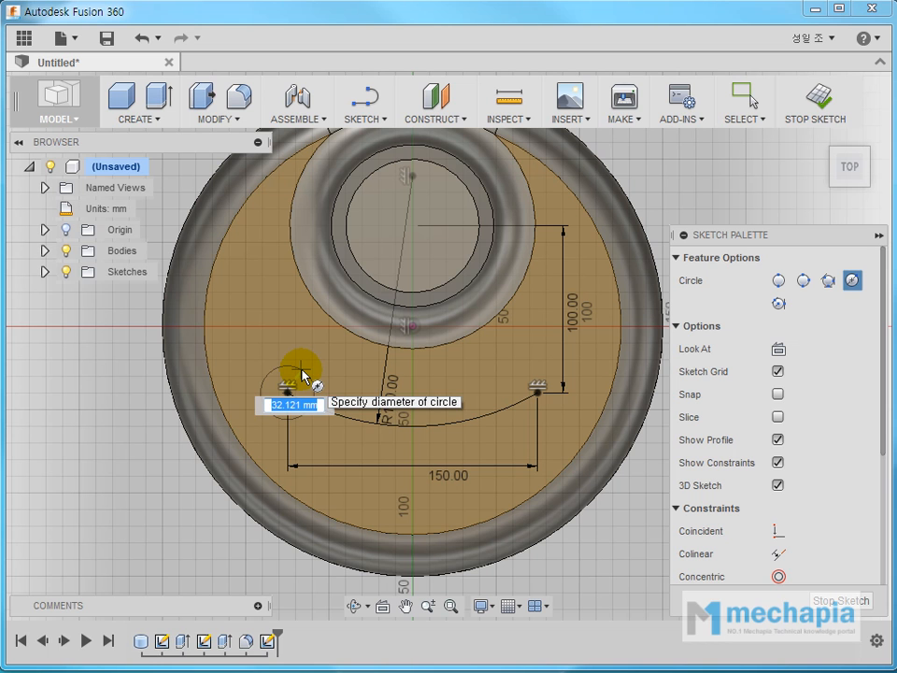
{"action": "key", "text": "Return"}
{"action": "key", "text": "Escape"}
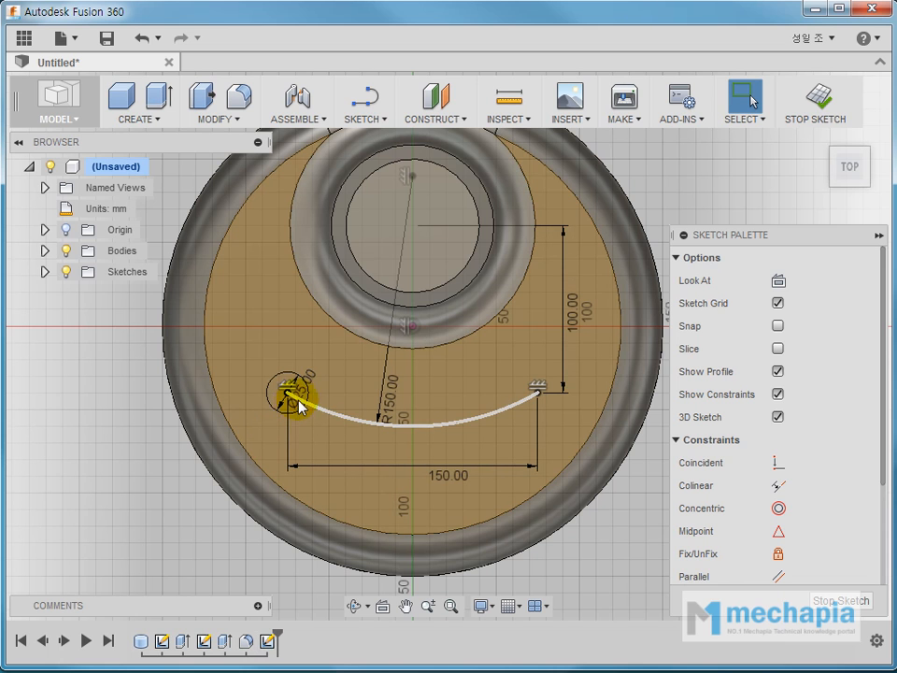
- Finish the sketch and extrude the circle two-sided as a new body, 5 mm above the disc face and 2 mm into it
{"action": "middle_click_drag", "start_coordinate": [289, 392], "coordinate": [229, 313], "text": "shift"}
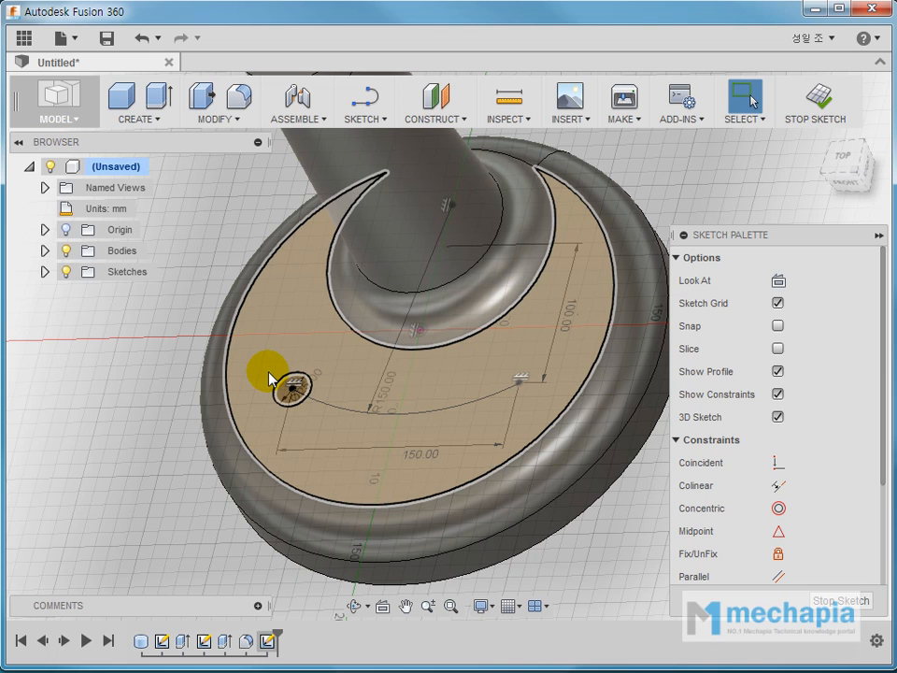
{"action": "scroll", "coordinate": [286, 389], "scroll_direction": "up", "scroll_amount": 5}
{"action": "middle_click_drag", "start_coordinate": [260, 386], "coordinate": [311, 360]}
{"action": "key", "text": "Escape"}
{"action": "left_click", "coordinate": [158, 95]}
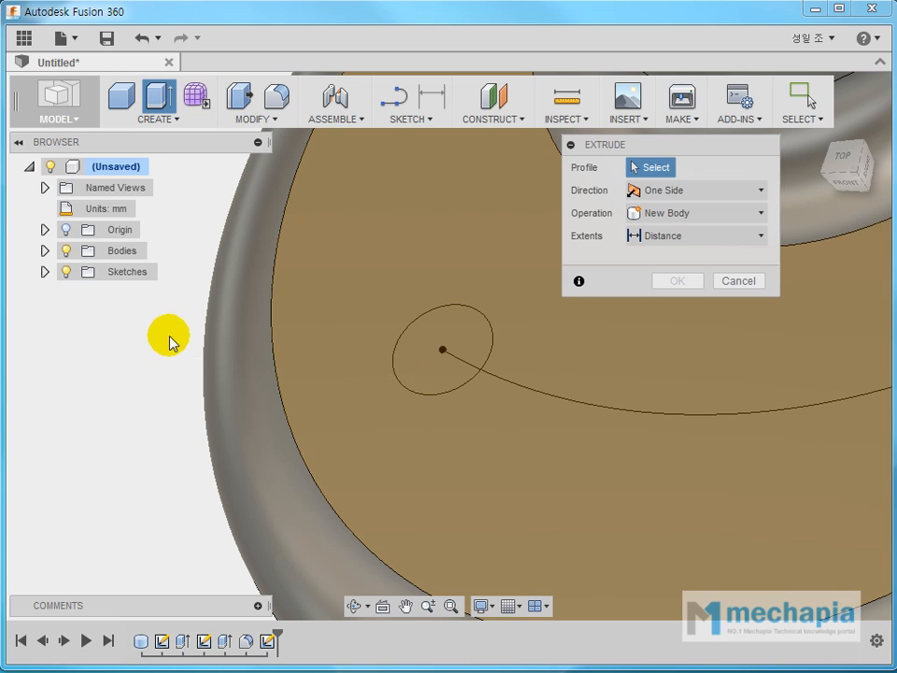
{"action": "left_click", "coordinate": [436, 353]}
{"action": "left_click", "coordinate": [435, 359]}
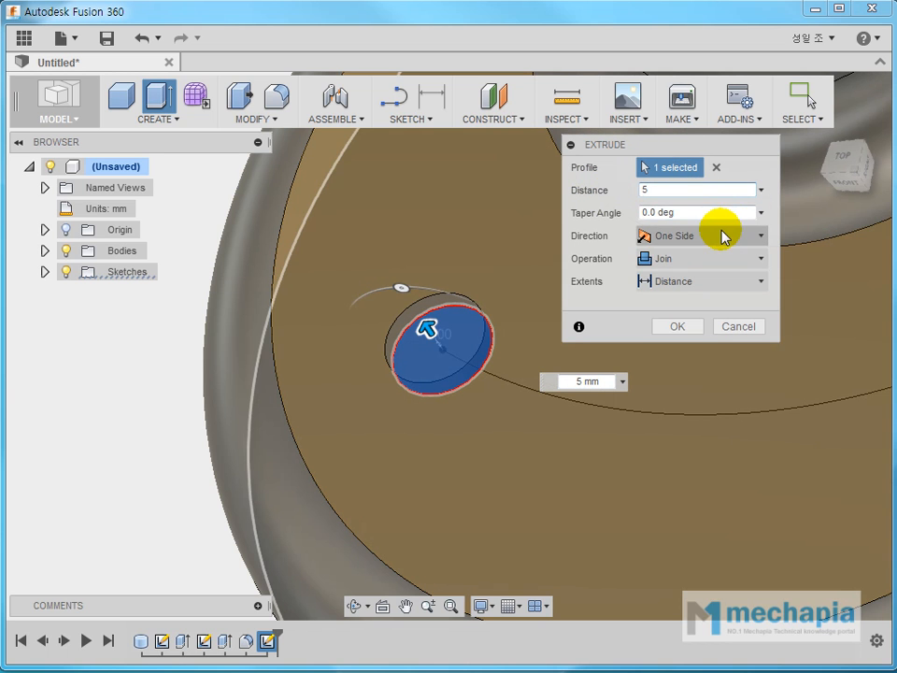
{"action": "left_click", "coordinate": [720, 233]}
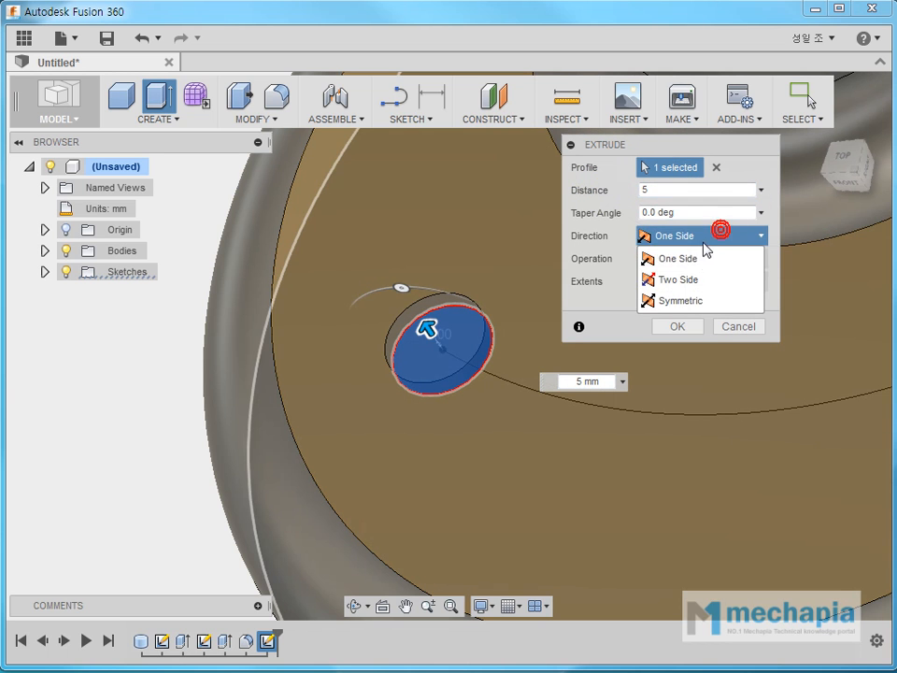
{"action": "left_click", "coordinate": [688, 280]}
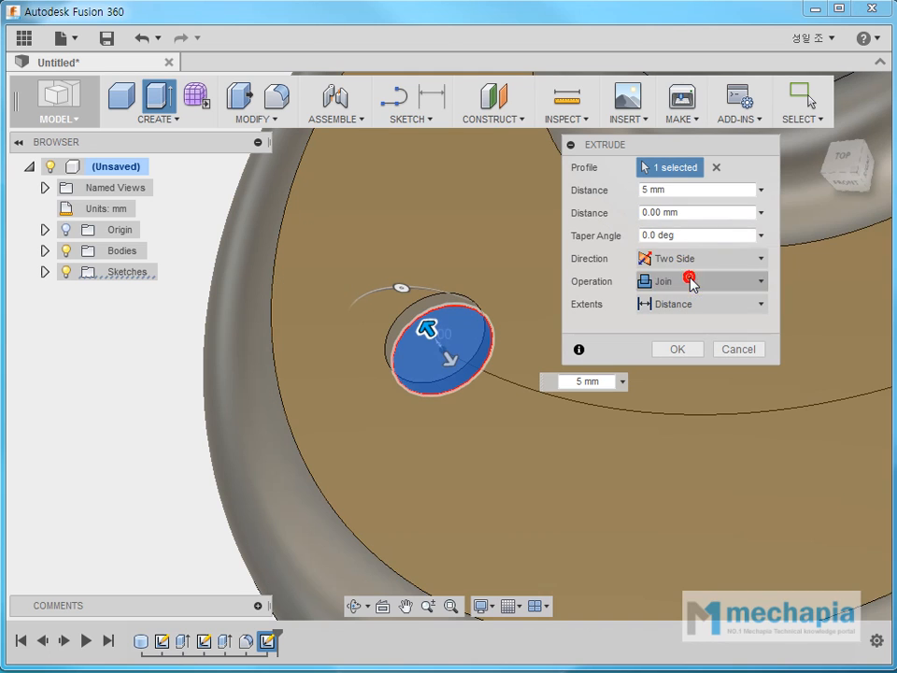
{"action": "left_click", "coordinate": [717, 211]}
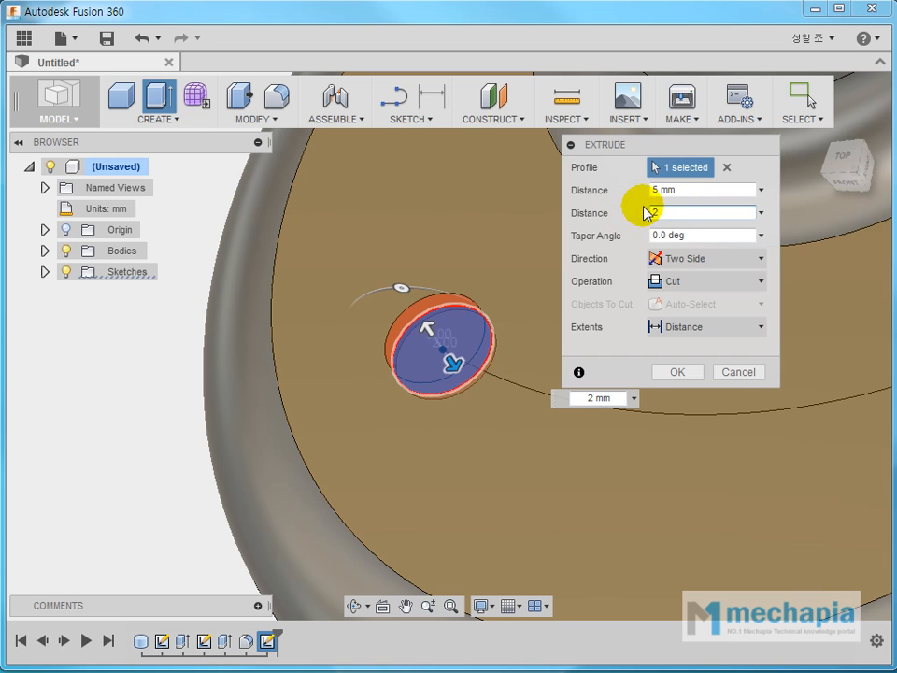
{"action": "left_click", "coordinate": [710, 285]}
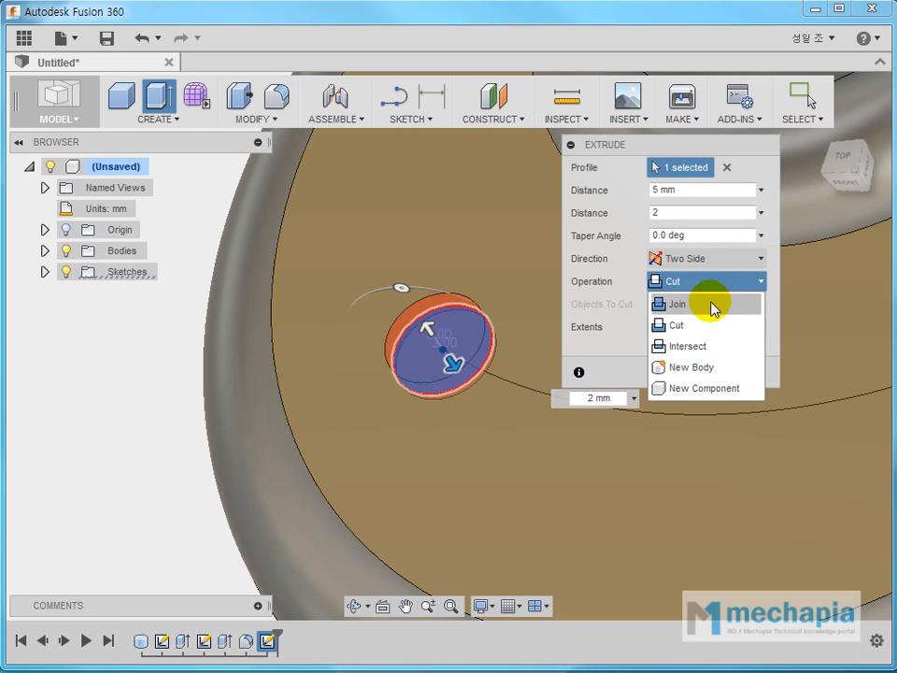
{"action": "left_click", "coordinate": [699, 366]}
{"action": "left_click", "coordinate": [676, 353]}
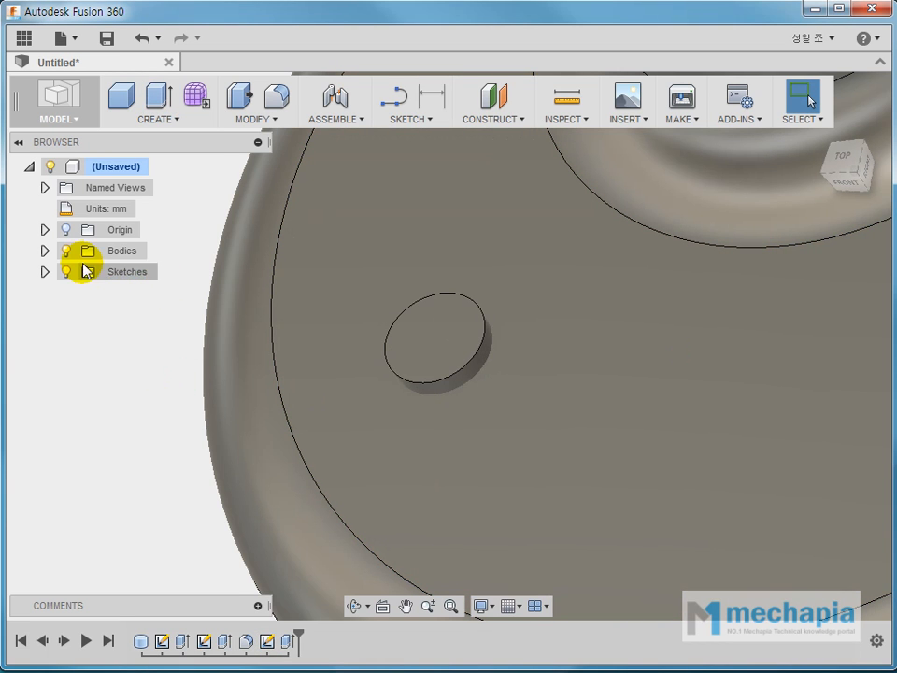
- Expand the list of bodies and fillet the top edge of the small round button body with a 1 mm radius
{"action": "left_click", "coordinate": [45, 250]}
{"action": "left_click", "coordinate": [125, 293]}
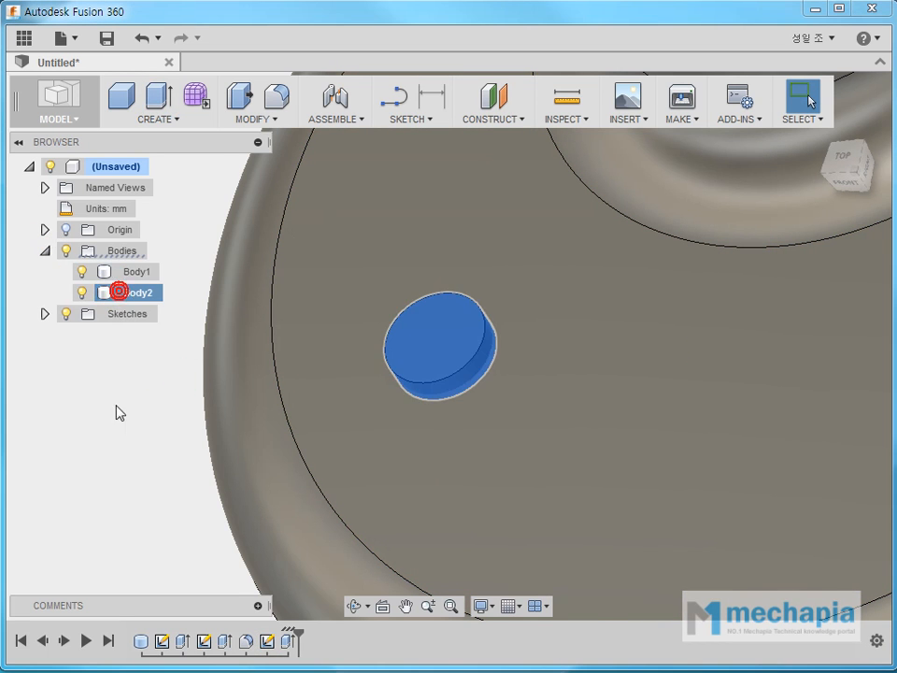
{"action": "left_click", "coordinate": [113, 428]}
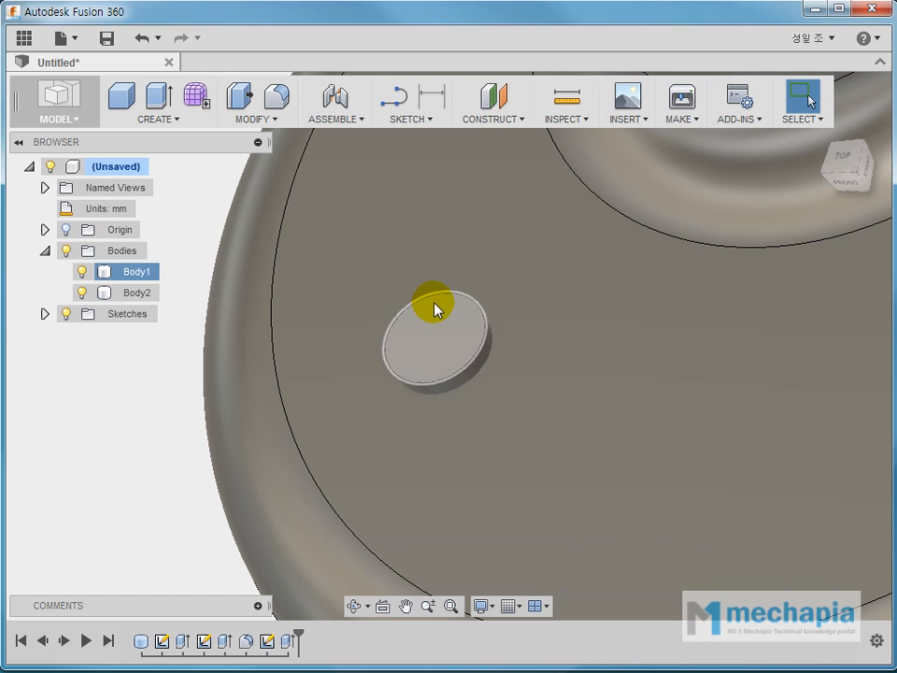
{"action": "left_click", "coordinate": [439, 303]}
{"action": "right_click", "coordinate": [440, 296]}
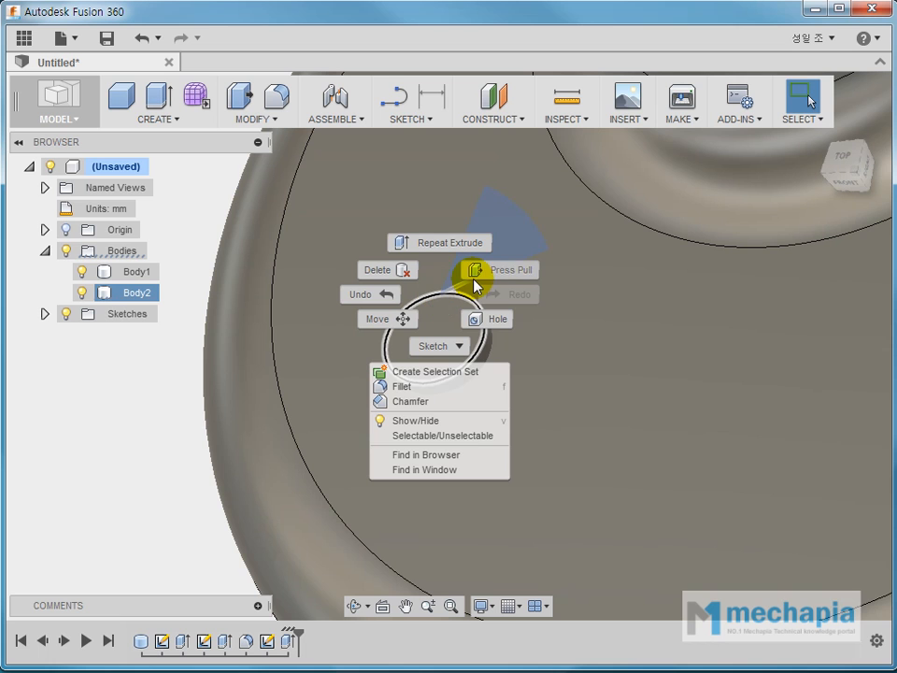
{"action": "left_click", "coordinate": [430, 387]}
{"action": "type", "text": "1"}
{"action": "key", "text": "Return"}
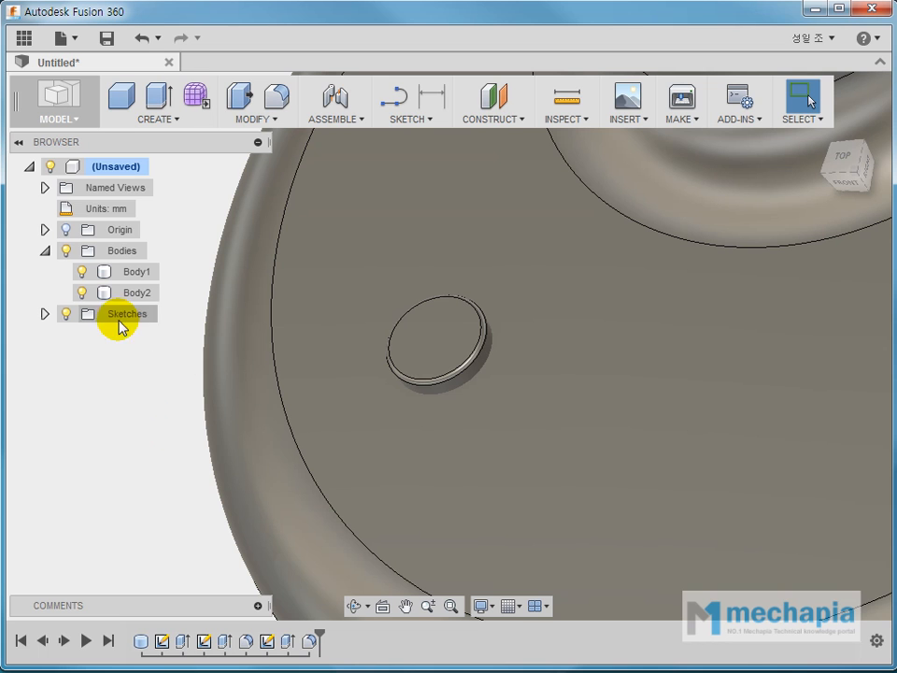
- Expand the list of sketches and show Sketch4, which holds the arc on the disc face
{"action": "scroll", "coordinate": [399, 323], "scroll_direction": "down", "scroll_amount": 4}
{"action": "scroll", "coordinate": [399, 325], "scroll_direction": "down", "scroll_amount": 1}
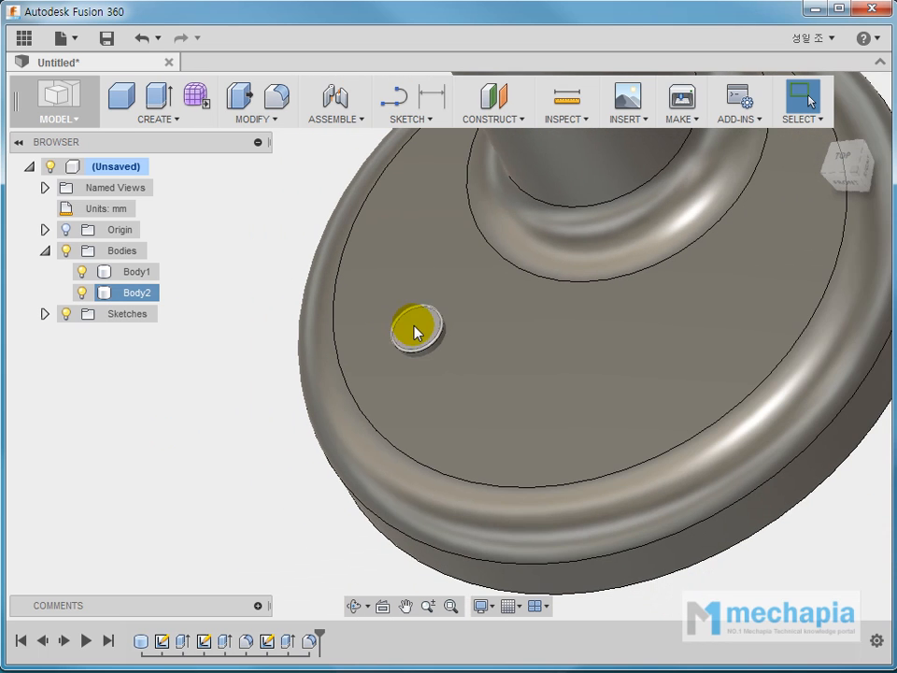
{"action": "left_click", "coordinate": [43, 313]}
{"action": "left_click", "coordinate": [120, 338]}
{"action": "left_click", "coordinate": [124, 376]}
{"action": "left_click", "coordinate": [82, 377]}
{"action": "left_click", "coordinate": [82, 377]}
{"action": "left_click", "coordinate": [201, 452]}
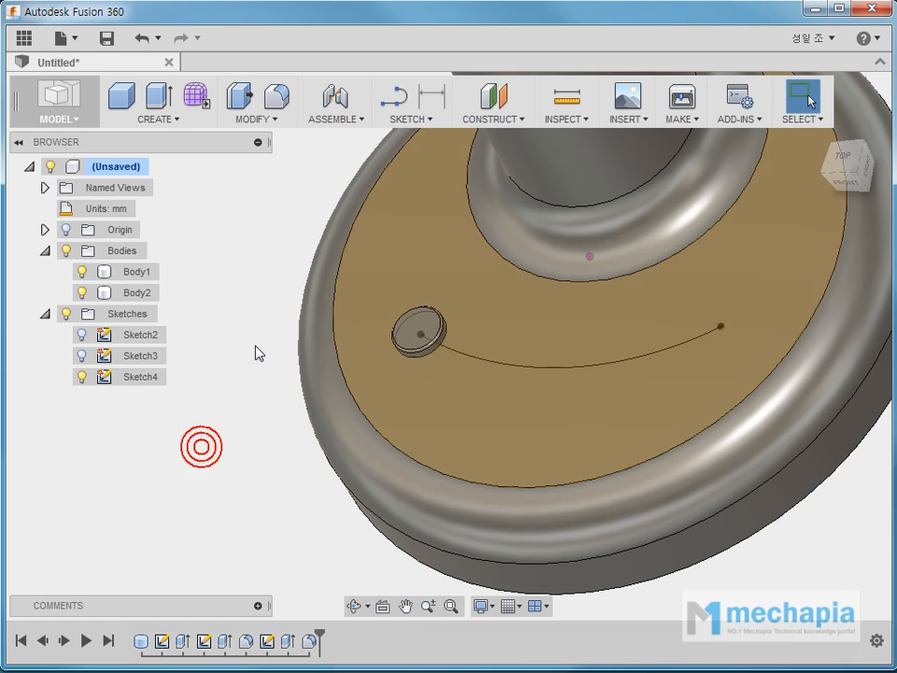
{"action": "middle_click_drag", "start_coordinate": [254, 342], "coordinate": [258, 344]}
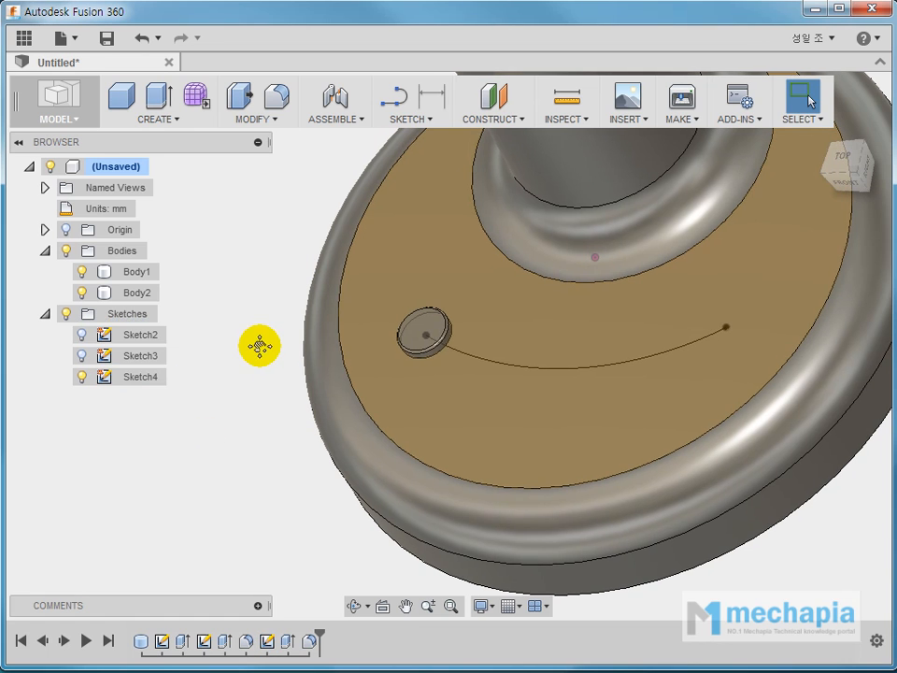
- Start a Pattern on Path of bodies with the small round button, using the arc as path and extending the distance to 157.08 mm
{"action": "left_click", "coordinate": [173, 118]}
{"action": "mouse_move", "coordinate": [180, 435]}
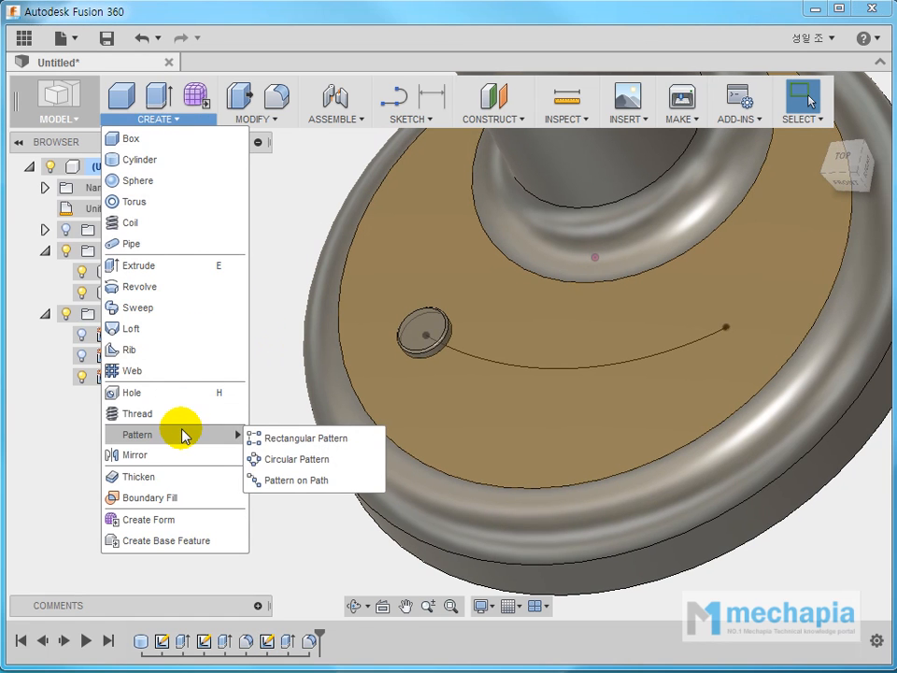
{"action": "left_click", "coordinate": [332, 485]}
{"action": "left_click", "coordinate": [671, 213]}
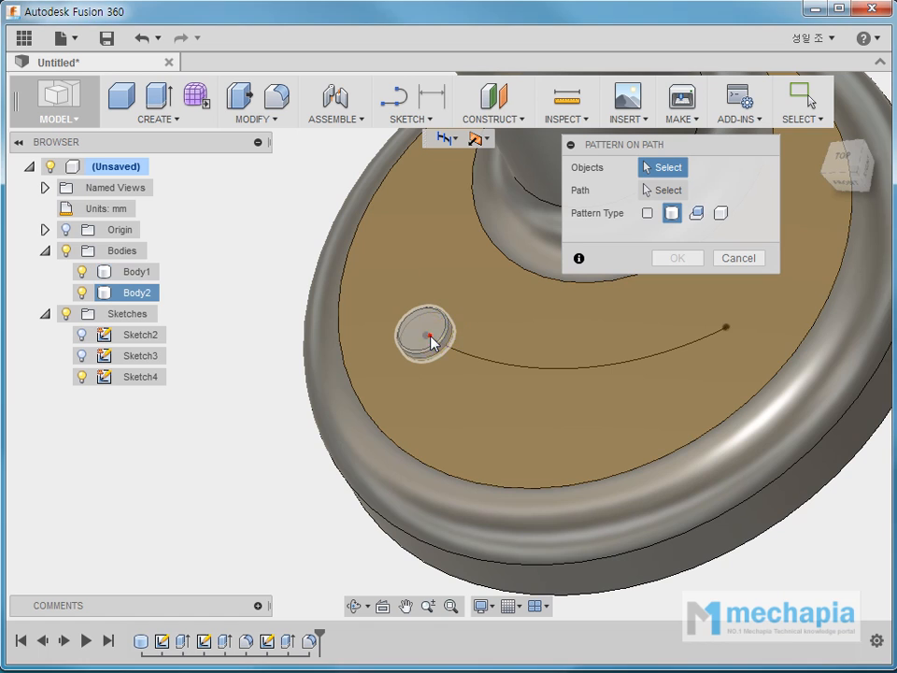
{"action": "left_click", "coordinate": [432, 342]}
{"action": "left_click", "coordinate": [655, 188]}
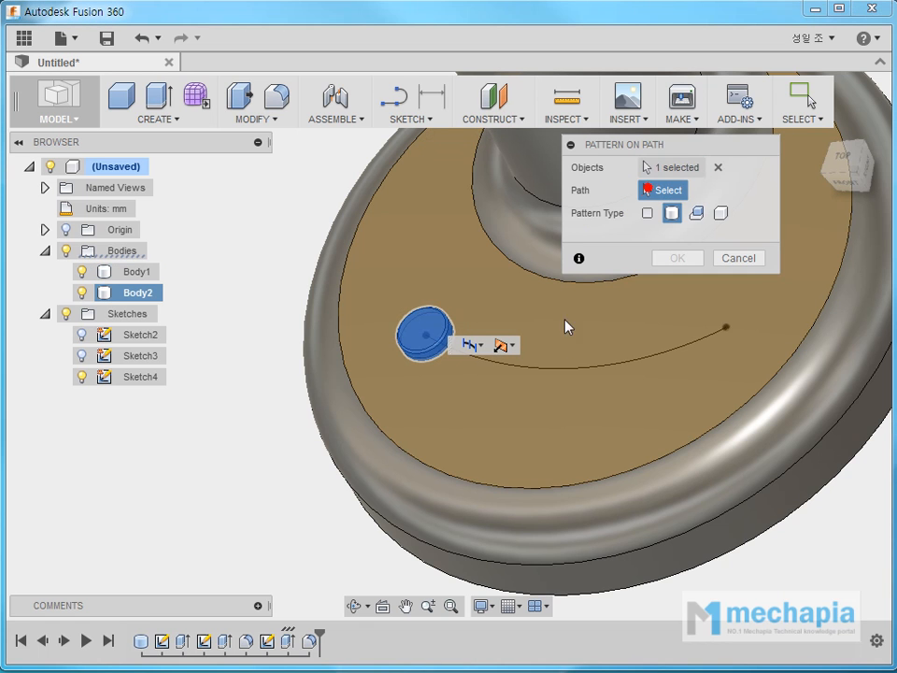
{"action": "left_click", "coordinate": [552, 371]}
{"action": "middle_click_drag", "start_coordinate": [482, 431], "coordinate": [266, 421]}
{"action": "left_click_drag", "start_coordinate": [224, 355], "coordinate": [530, 331]}
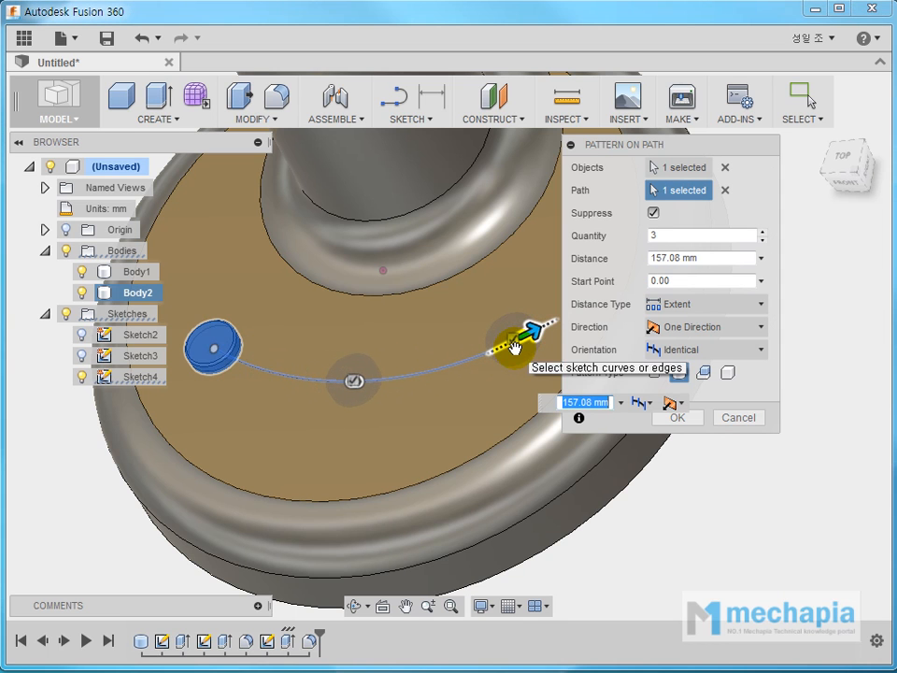
- Set the path pattern's quantity to 4, complete the pattern and hide the arc sketch
{"action": "double_click", "coordinate": [682, 237]}
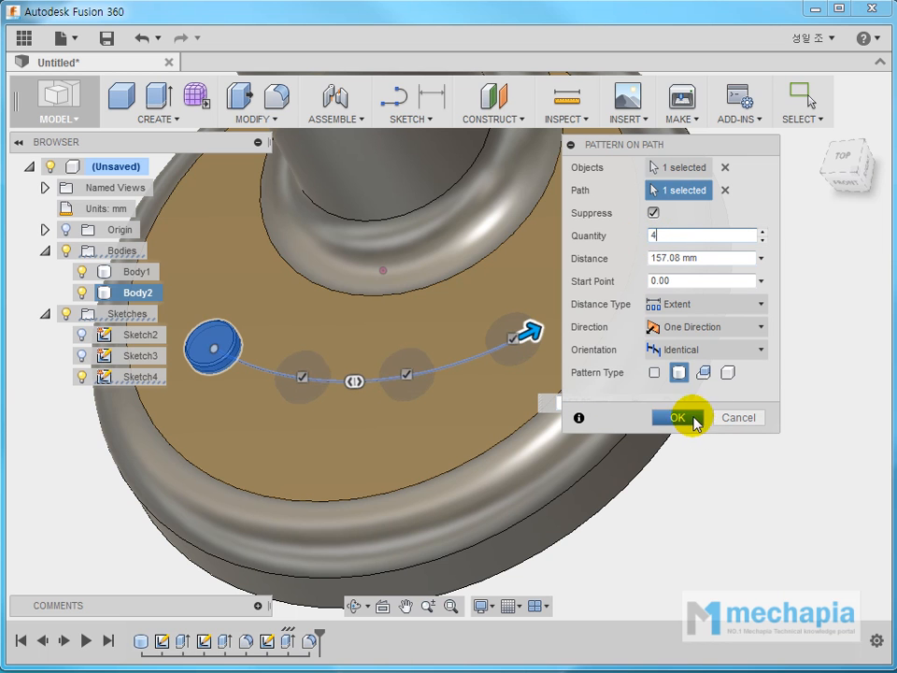
{"action": "left_click", "coordinate": [680, 418]}
{"action": "middle_click_drag", "start_coordinate": [728, 495], "coordinate": [810, 451]}
{"action": "scroll", "coordinate": [791, 454], "scroll_direction": "down", "scroll_amount": 1}
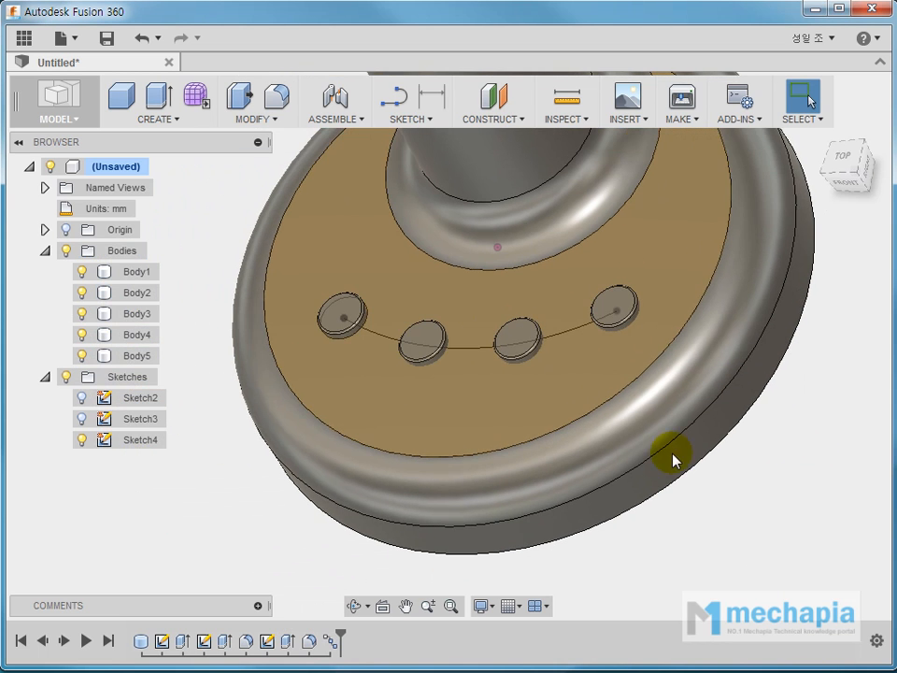
{"action": "left_click", "coordinate": [83, 440]}
{"action": "left_click", "coordinate": [211, 476]}
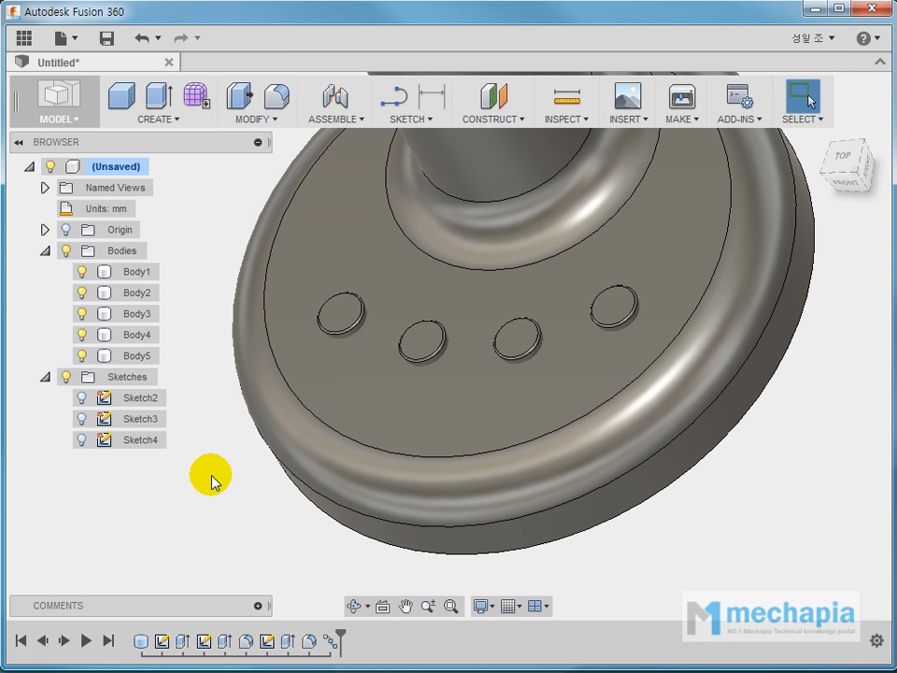
- Start a Combine with the Cut operation and choose the disc base with its column as the target body
{"action": "middle_click_drag", "start_coordinate": [504, 454], "coordinate": [435, 360], "text": "shift"}
{"action": "scroll", "coordinate": [431, 354], "scroll_direction": "up", "scroll_amount": 2}
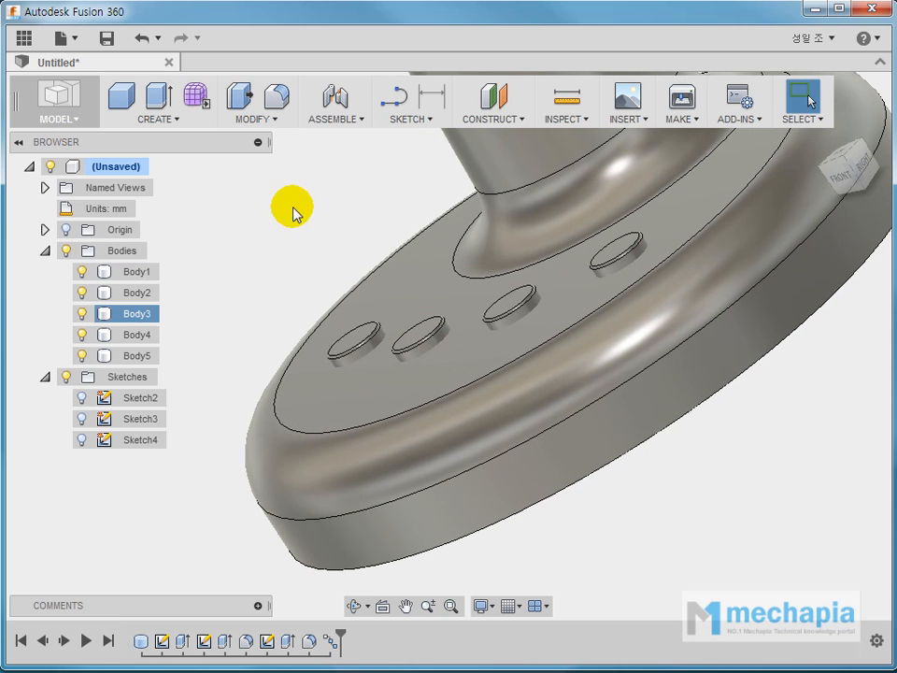
{"action": "left_click", "coordinate": [274, 122]}
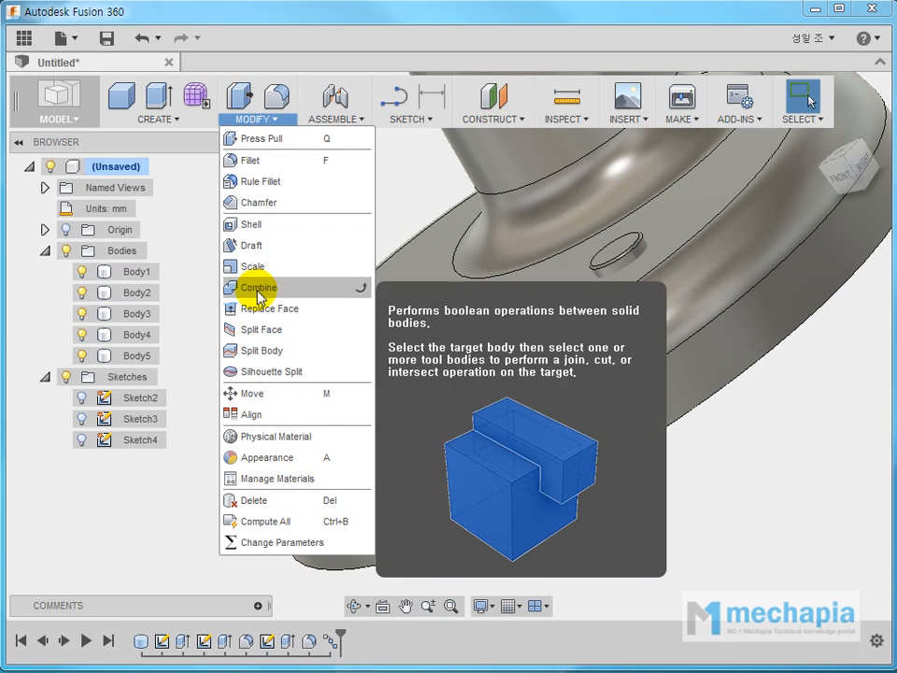
{"action": "left_click", "coordinate": [266, 286]}
{"action": "left_click", "coordinate": [683, 213]}
{"action": "left_click", "coordinate": [685, 256]}
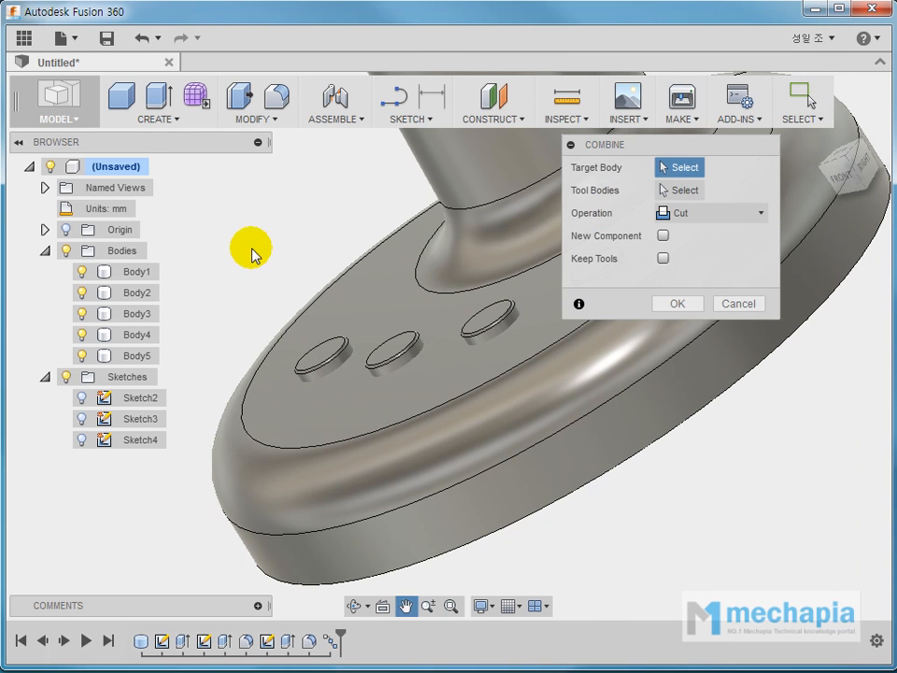
{"action": "left_click", "coordinate": [411, 287]}
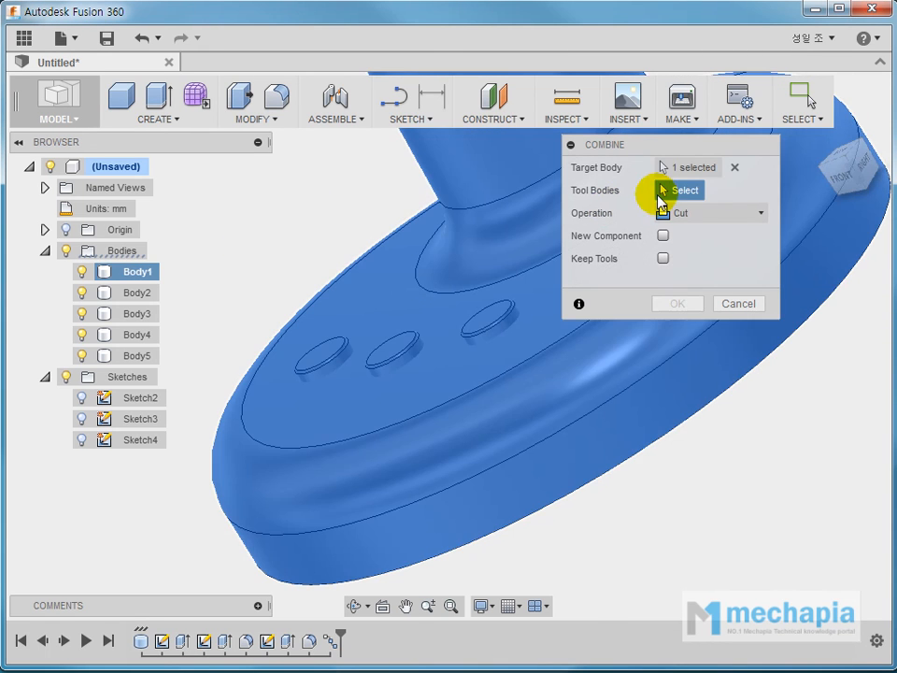
- Select the four round buttons as tool bodies, enable Keep Tools and complete the cut
{"action": "left_click", "coordinate": [337, 351]}
{"action": "left_click", "coordinate": [409, 352]}
{"action": "left_click", "coordinate": [478, 326]}
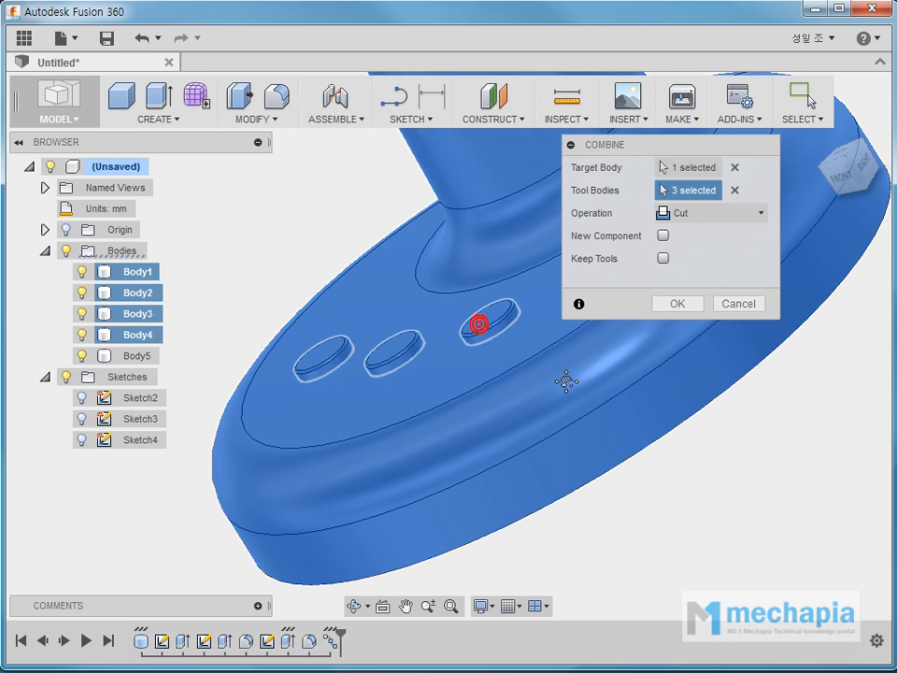
{"action": "middle_click_drag", "start_coordinate": [571, 389], "coordinate": [486, 403], "text": "shift"}
{"action": "left_click", "coordinate": [507, 351]}
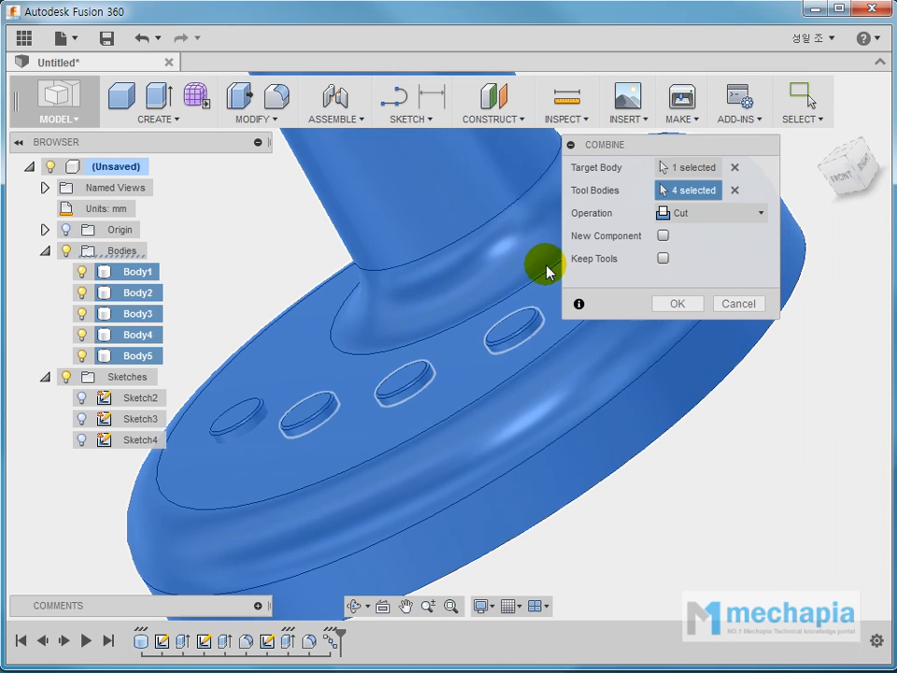
{"action": "left_click", "coordinate": [663, 259]}
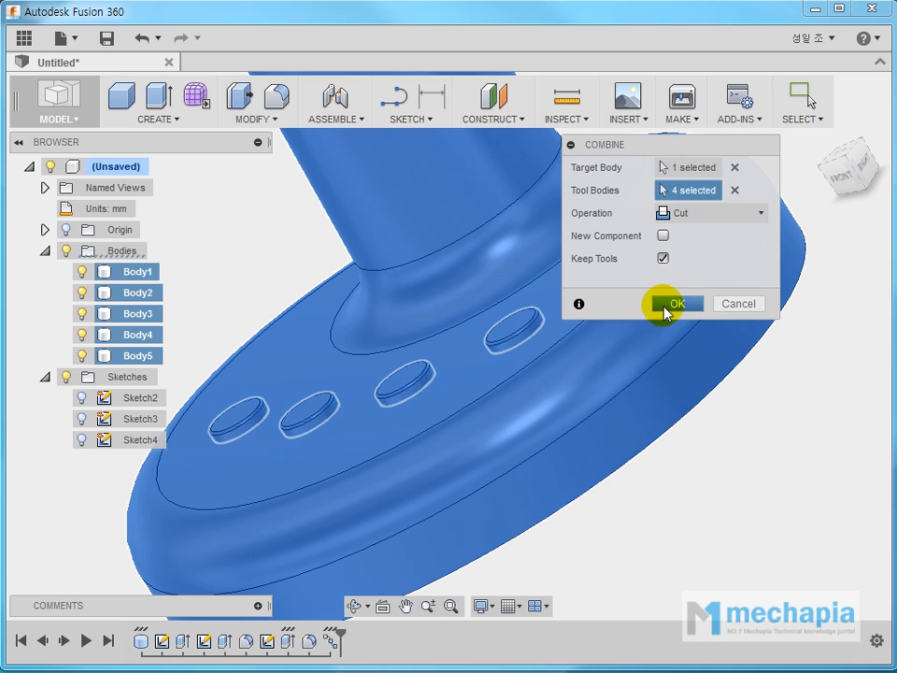
{"action": "left_click", "coordinate": [667, 301]}
- Hide the four button bodies, Body2 to Body5, to expose the recesses in the disc face
{"action": "middle_click_drag", "start_coordinate": [680, 348], "coordinate": [641, 487], "text": "shift"}
{"action": "left_click", "coordinate": [82, 293]}
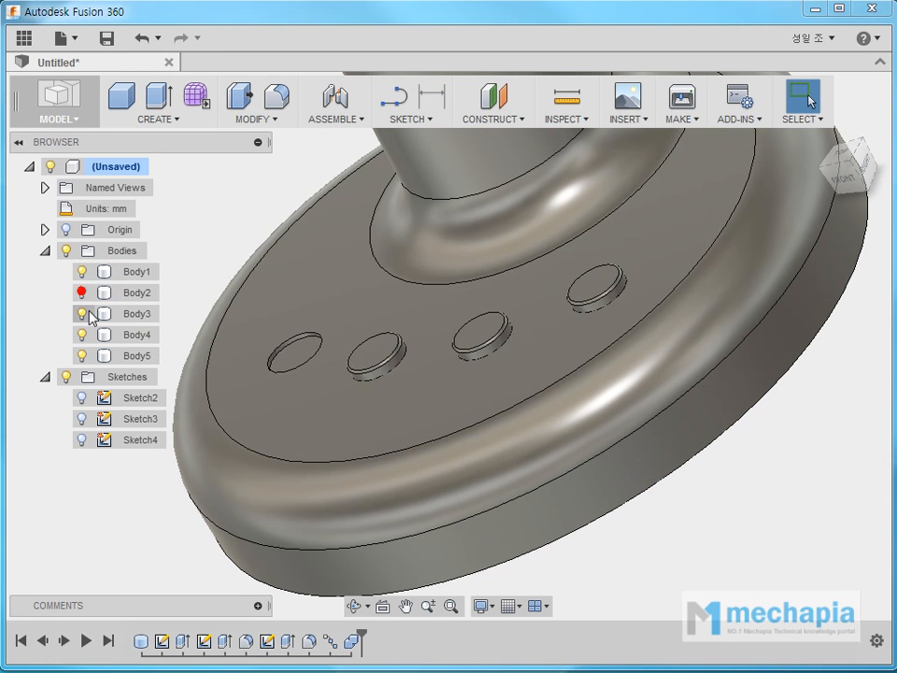
{"action": "left_click", "coordinate": [81, 313]}
{"action": "left_click", "coordinate": [81, 355]}
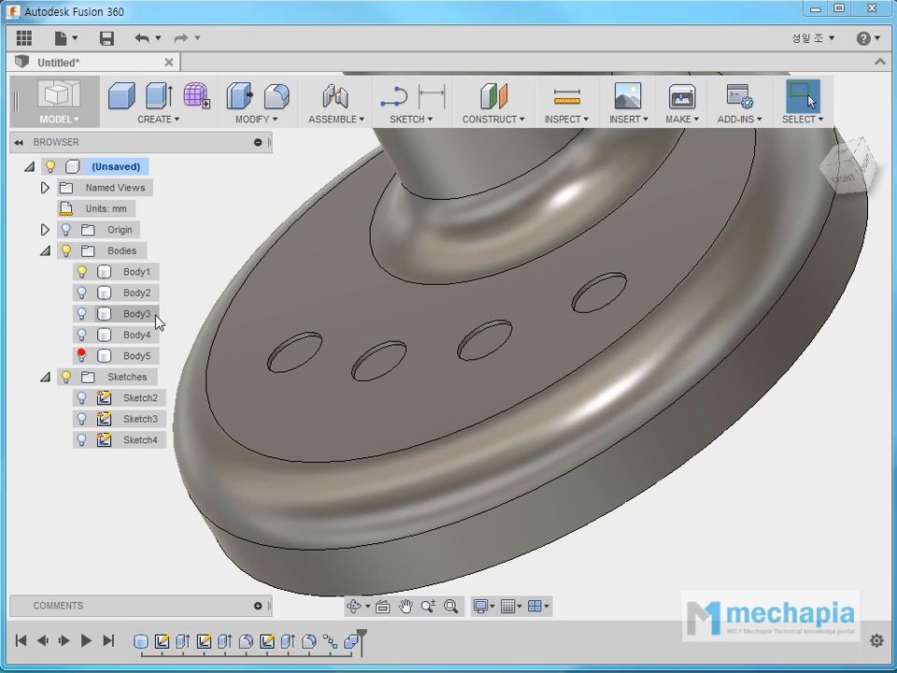
{"action": "left_click", "coordinate": [250, 263]}
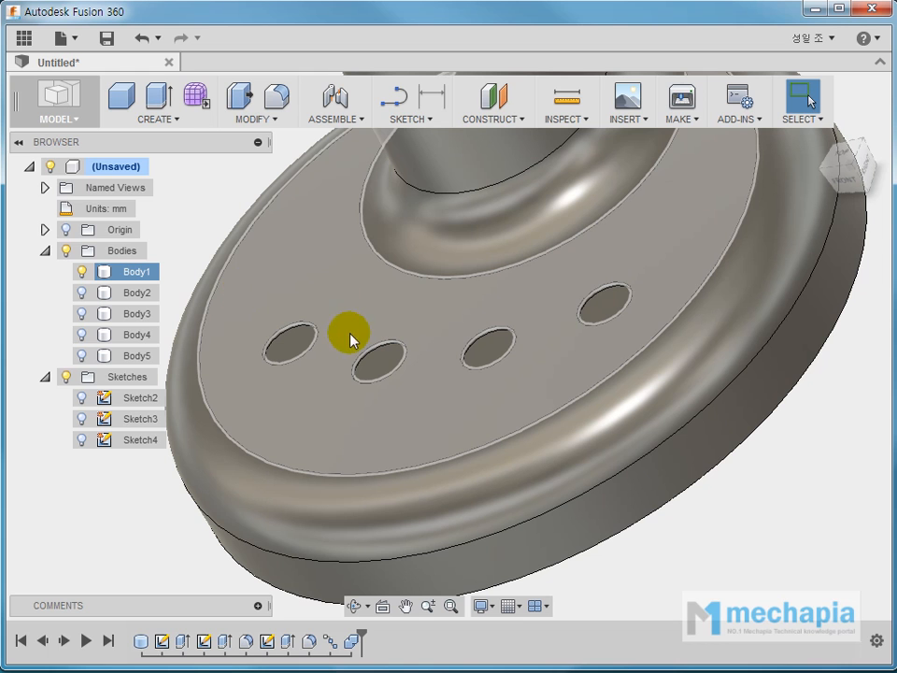
- Enlarge the four button recesses by offsetting their side walls together with Press Pull, using a negative distance
{"action": "left_click", "coordinate": [233, 177]}
{"action": "middle_click_drag", "start_coordinate": [254, 215], "coordinate": [288, 232]}
{"action": "left_click", "coordinate": [274, 131]}
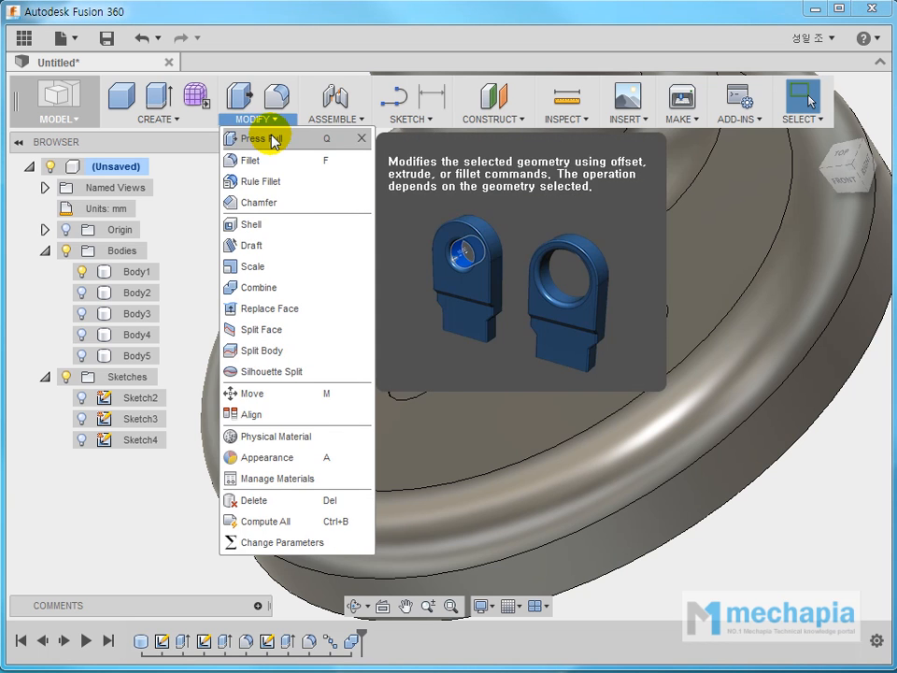
{"action": "left_click", "coordinate": [273, 136]}
{"action": "scroll", "coordinate": [329, 331], "scroll_direction": "up", "scroll_amount": 3}
{"action": "scroll", "coordinate": [329, 337], "scroll_direction": "up", "scroll_amount": 8}
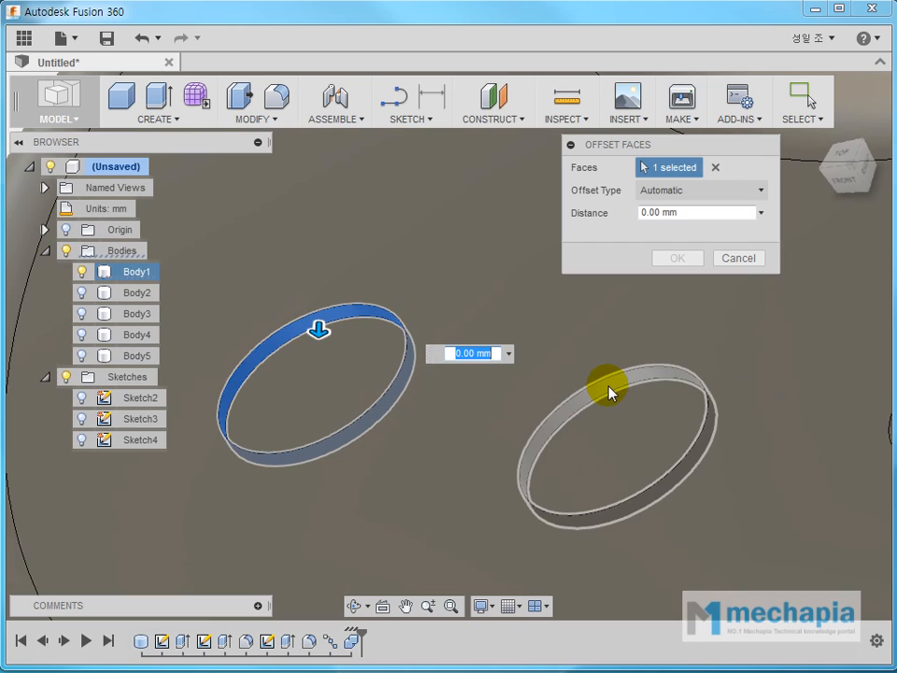
{"action": "left_click", "coordinate": [606, 390]}
{"action": "scroll", "coordinate": [489, 423], "scroll_direction": "up", "scroll_amount": 5}
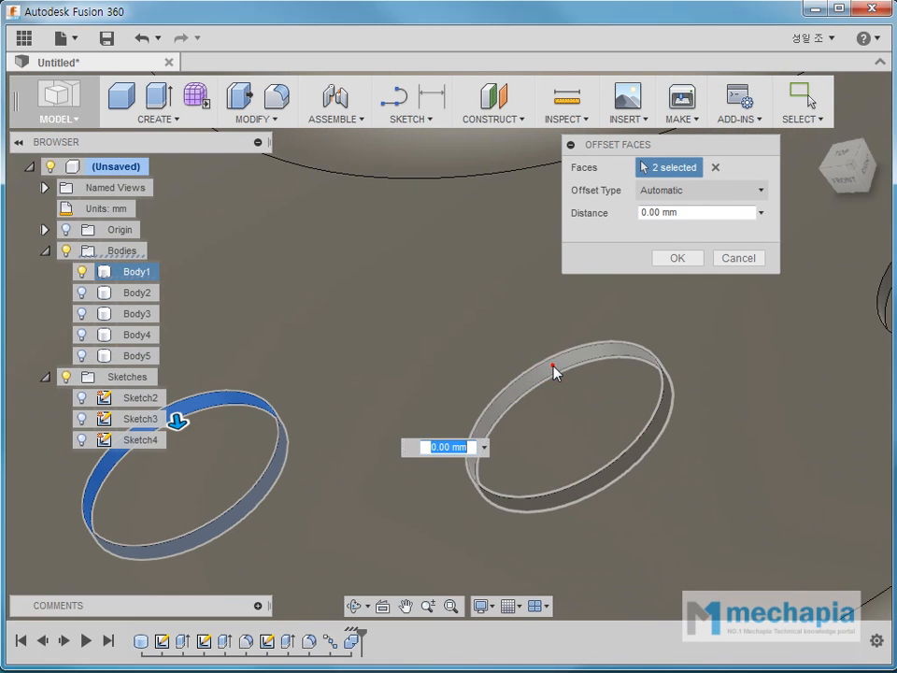
{"action": "left_click", "coordinate": [553, 372]}
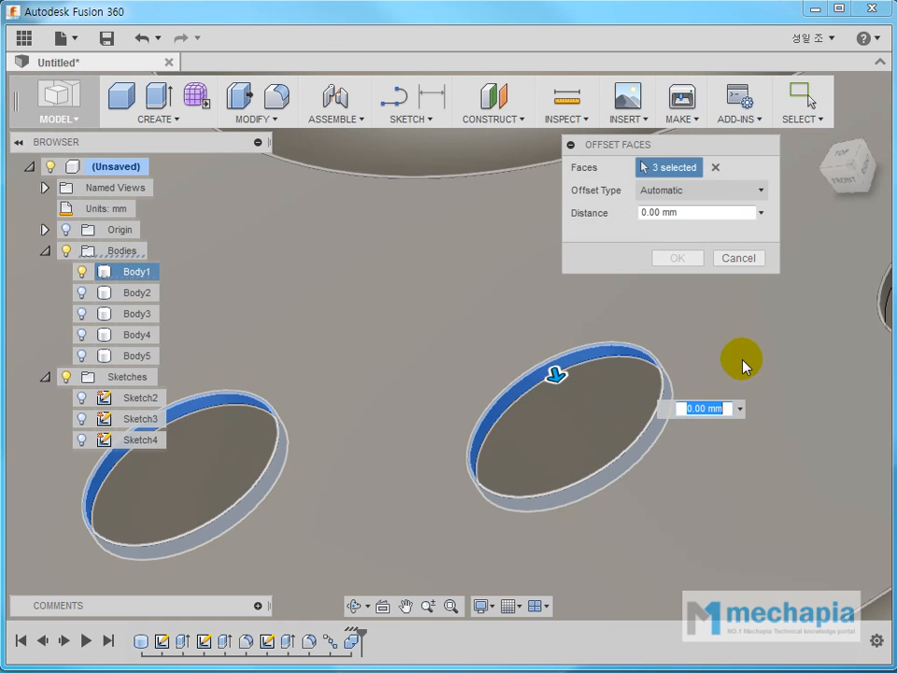
{"action": "middle_click_drag", "start_coordinate": [550, 366], "coordinate": [505, 401]}
{"action": "left_click", "coordinate": [673, 290]}
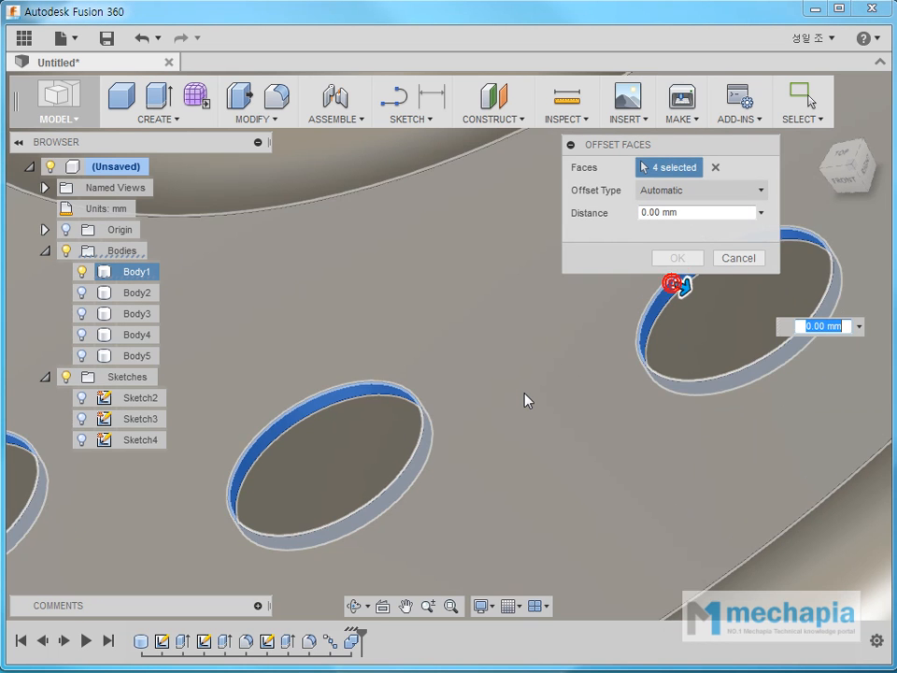
{"action": "scroll", "coordinate": [523, 400], "scroll_direction": "down", "scroll_amount": 5}
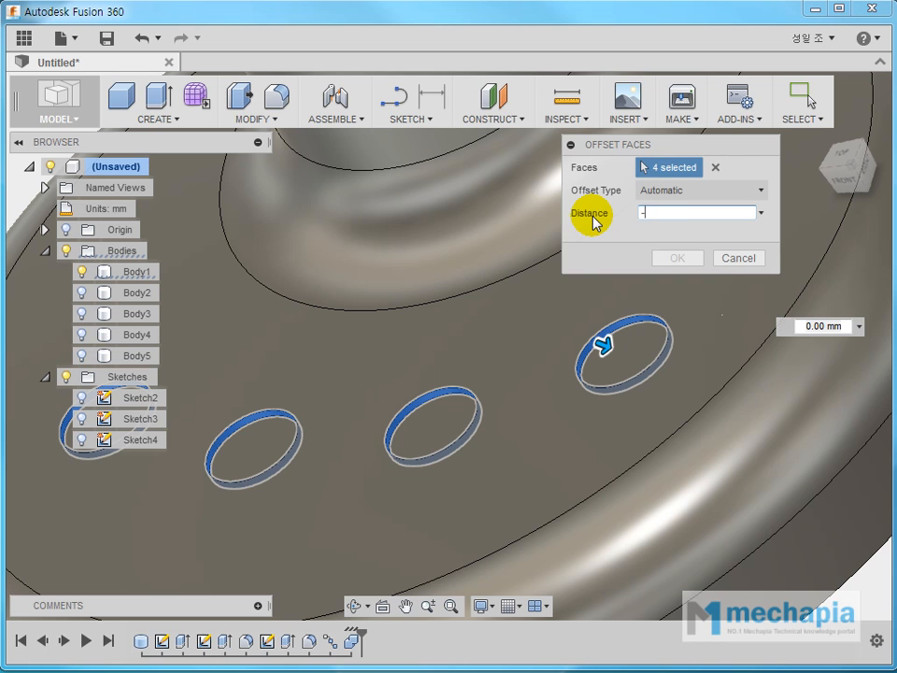
{"action": "key", "text": "Return"}
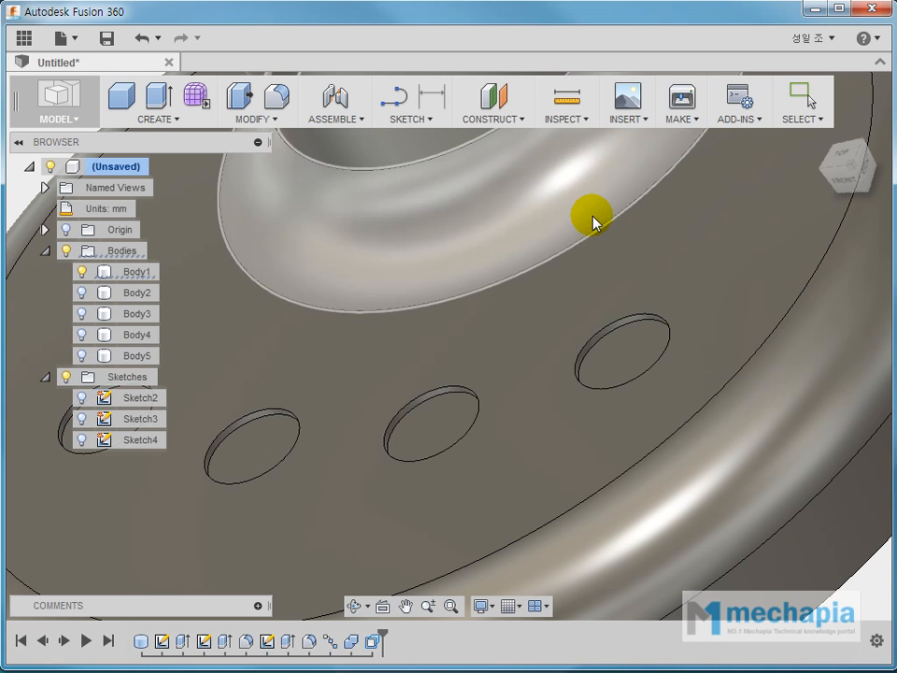
- Show the four button bodies, Body2 to Body5, again and examine the clearance between a button and its recess
{"action": "middle_click_drag", "start_coordinate": [533, 172], "coordinate": [481, 356], "text": "shift"}
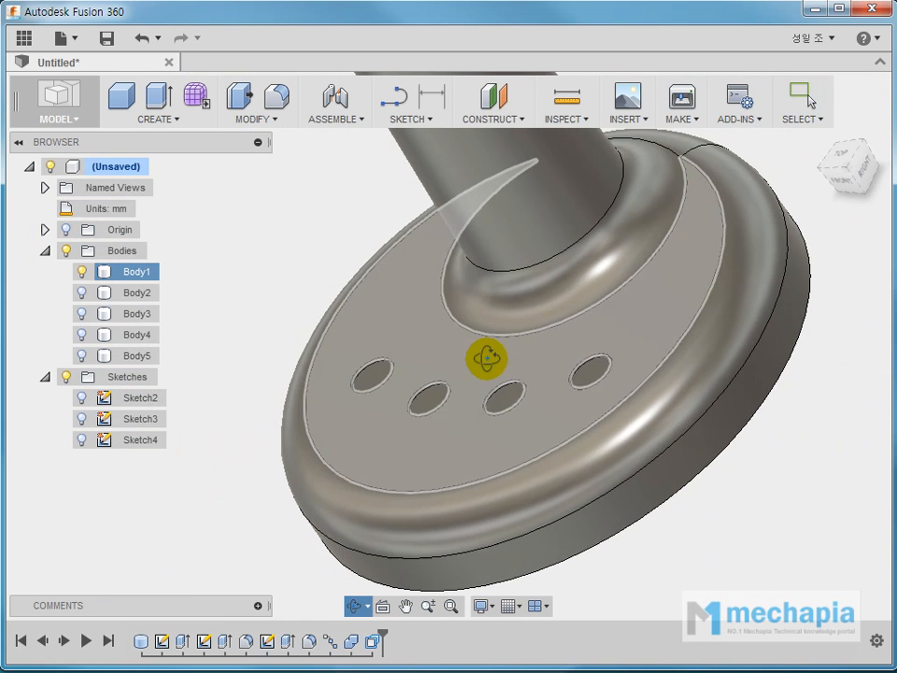
{"action": "scroll", "coordinate": [382, 370], "scroll_direction": "up", "scroll_amount": 5}
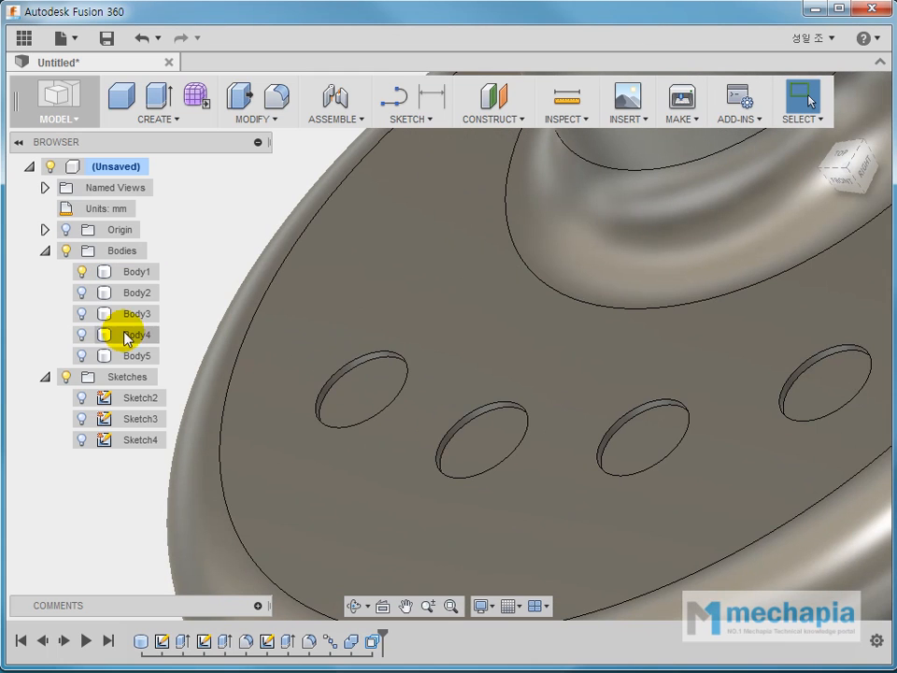
{"action": "left_click", "coordinate": [81, 292]}
{"action": "left_click", "coordinate": [81, 314]}
{"action": "left_click", "coordinate": [82, 335]}
{"action": "left_click", "coordinate": [82, 356]}
{"action": "middle_click_drag", "start_coordinate": [280, 439], "coordinate": [335, 527], "text": "shift"}
{"action": "scroll", "coordinate": [294, 283], "scroll_direction": "up", "scroll_amount": 8}
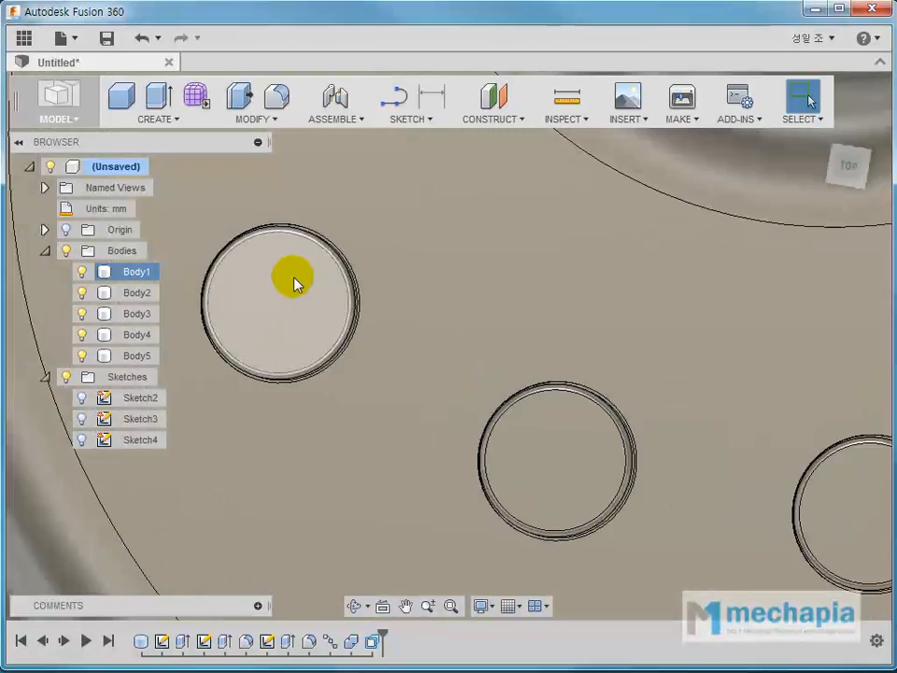
{"action": "middle_click_drag", "start_coordinate": [345, 315], "coordinate": [391, 537], "text": "shift"}
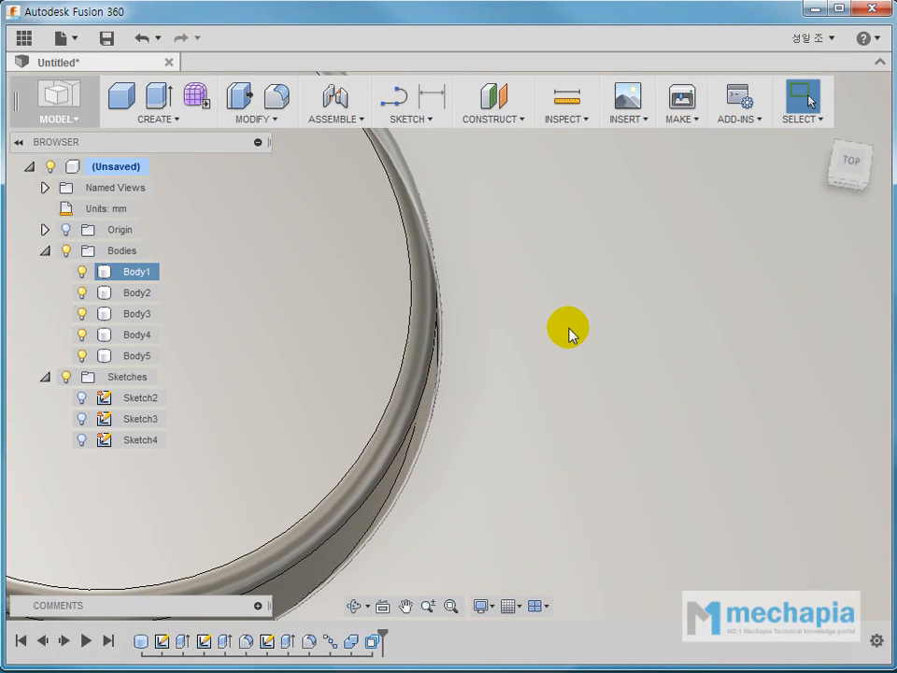
- Create a new sketch on the disc's flat top face around the four buttons
{"action": "scroll", "coordinate": [571, 329], "scroll_direction": "down", "scroll_amount": 10}
{"action": "middle_click_drag", "start_coordinate": [571, 329], "coordinate": [445, 387], "text": "shift"}
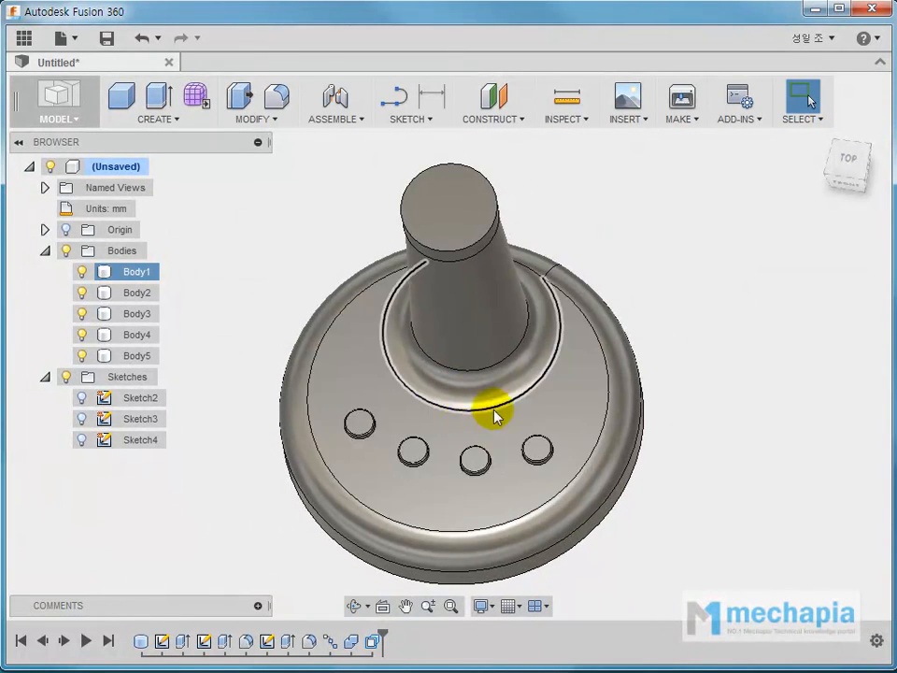
{"action": "left_click", "coordinate": [531, 412]}
{"action": "right_click", "coordinate": [531, 413]}
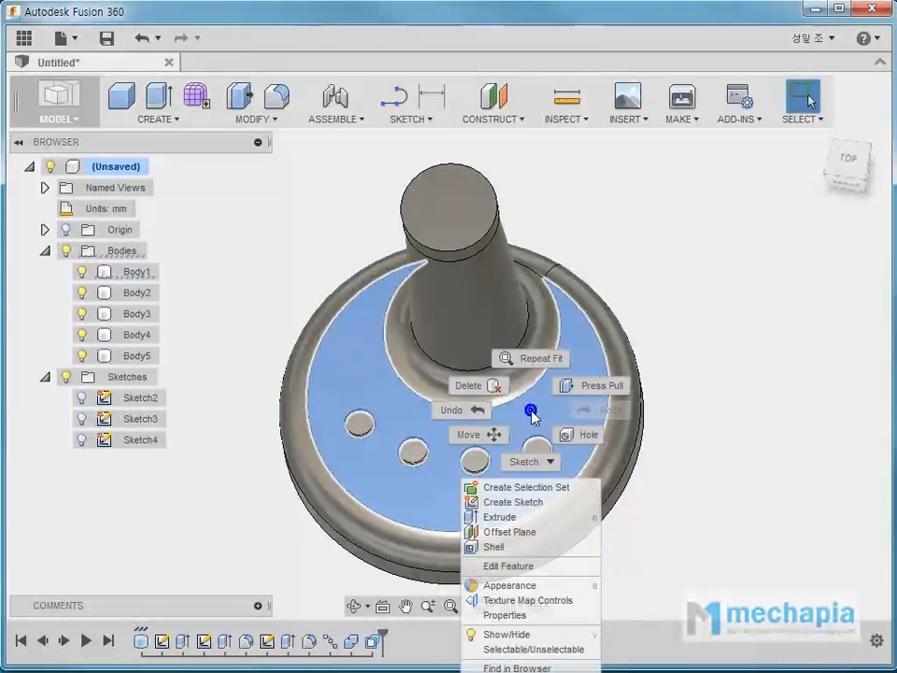
{"action": "left_click", "coordinate": [512, 502]}
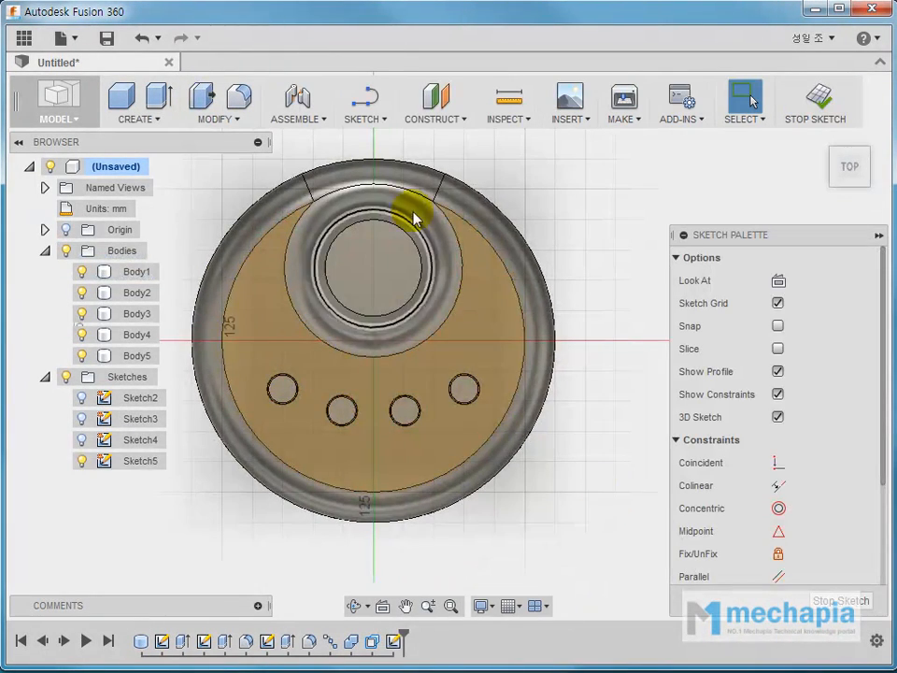
- Draw a three-point arc between the centres of the two outer buttons, passing through the centres of the inner ones
{"action": "left_click", "coordinate": [374, 120]}
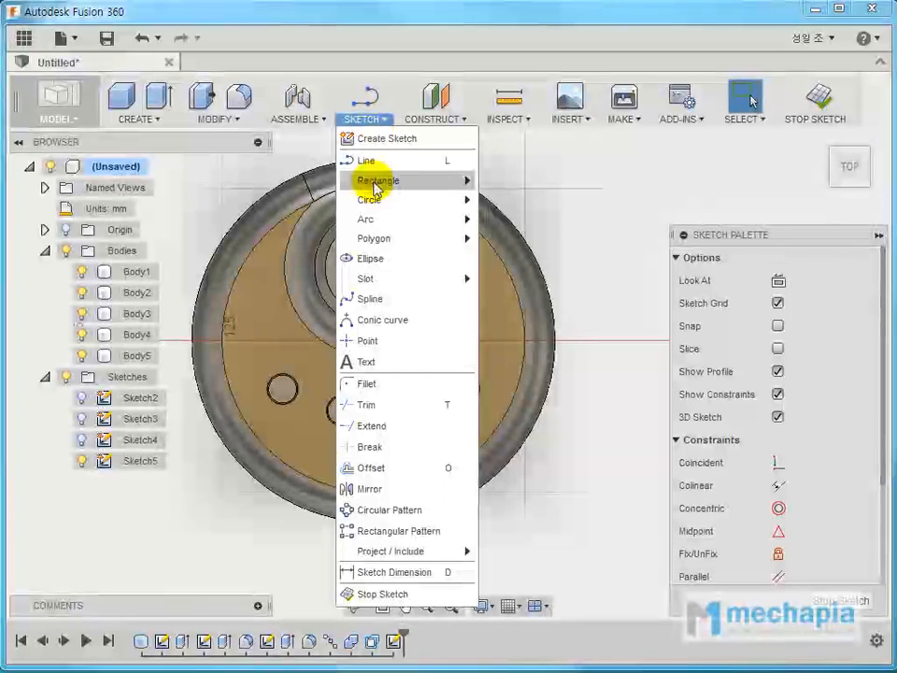
{"action": "mouse_move", "coordinate": [371, 277]}
{"action": "mouse_move", "coordinate": [394, 226]}
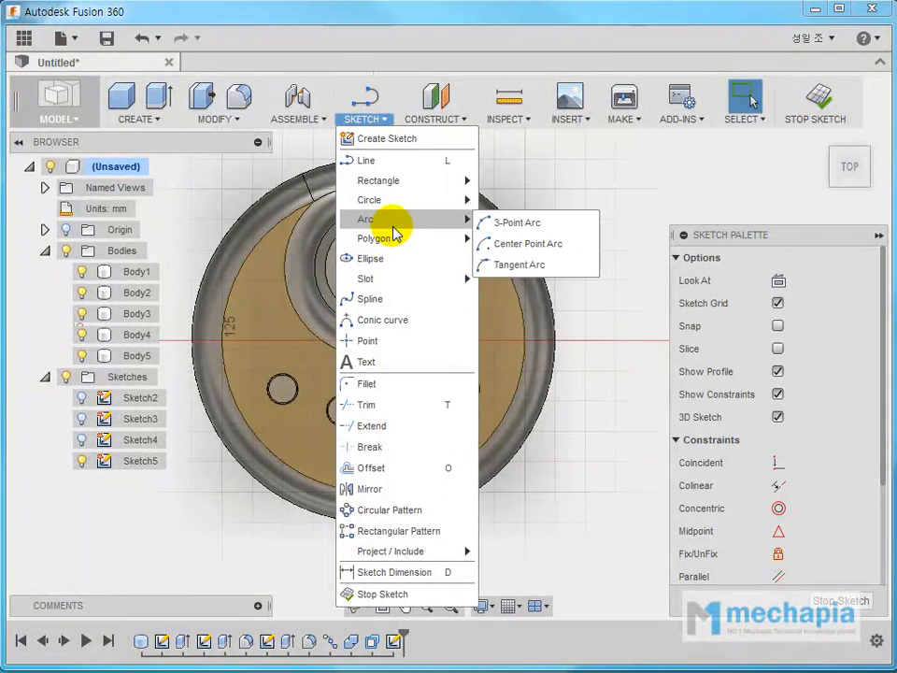
{"action": "left_click", "coordinate": [520, 242]}
{"action": "scroll", "coordinate": [394, 355], "scroll_direction": "down", "scroll_amount": 3}
{"action": "left_click", "coordinate": [242, 404]}
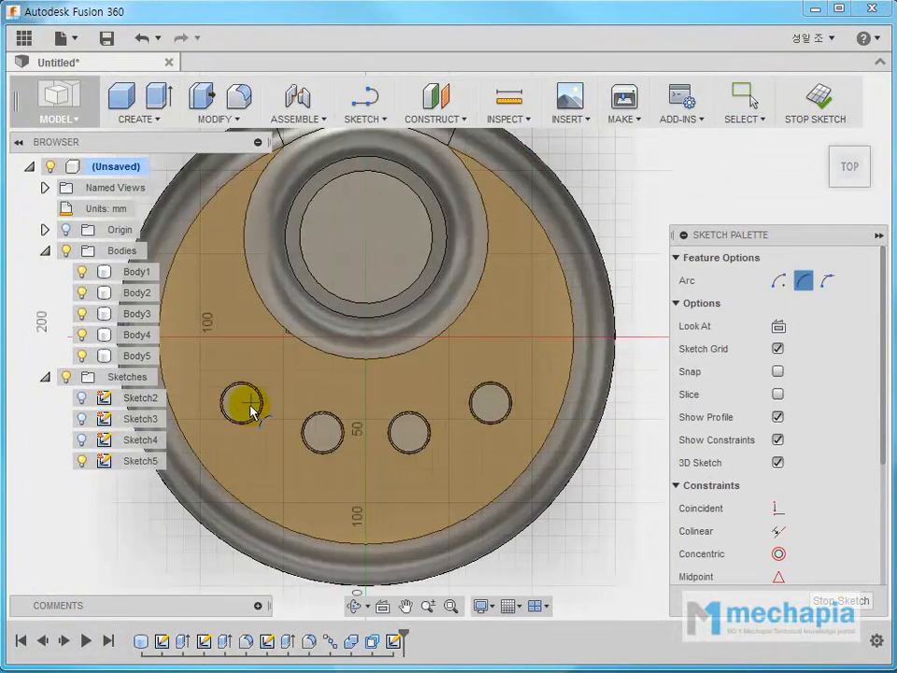
{"action": "left_click", "coordinate": [491, 405]}
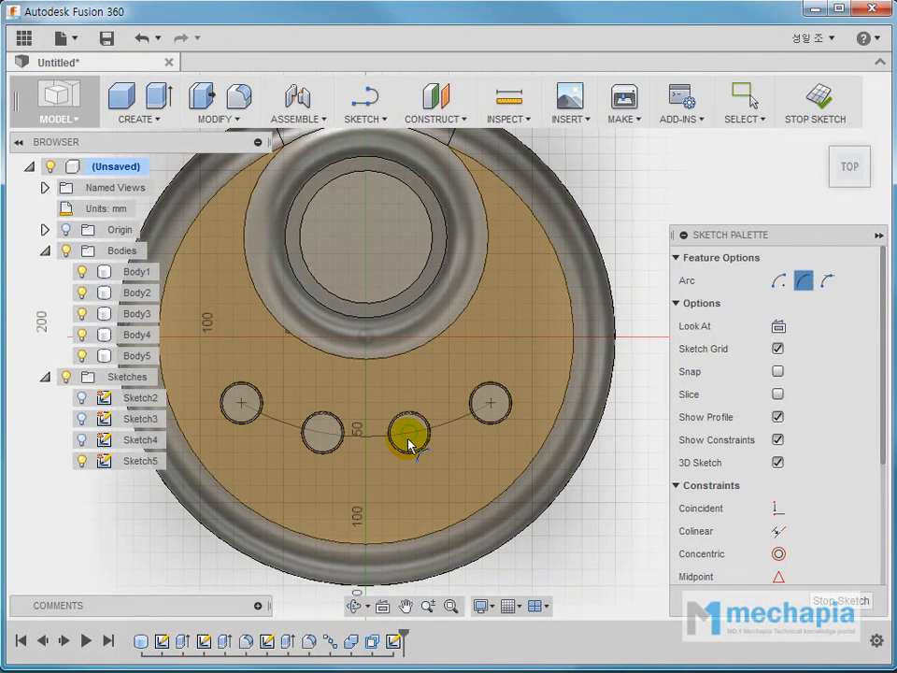
{"action": "left_click", "coordinate": [408, 445]}
{"action": "middle_click_drag", "start_coordinate": [457, 480], "coordinate": [516, 424]}
{"action": "key", "text": "Escape"}
{"action": "left_click", "coordinate": [519, 392]}
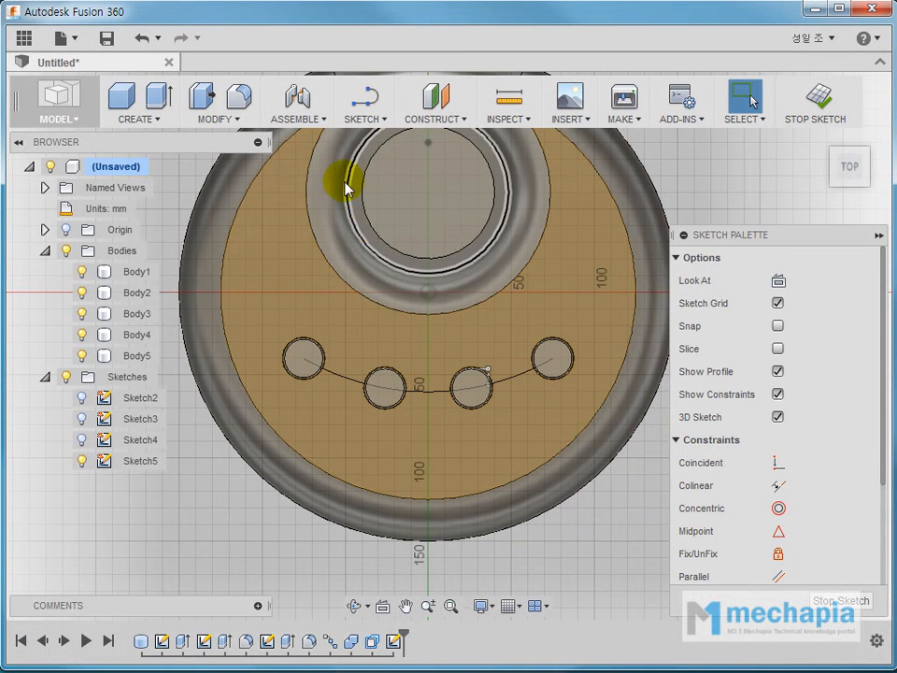
- Offset the arc through the button centres by about 25.5 mm towards the column
{"action": "left_click", "coordinate": [362, 119]}
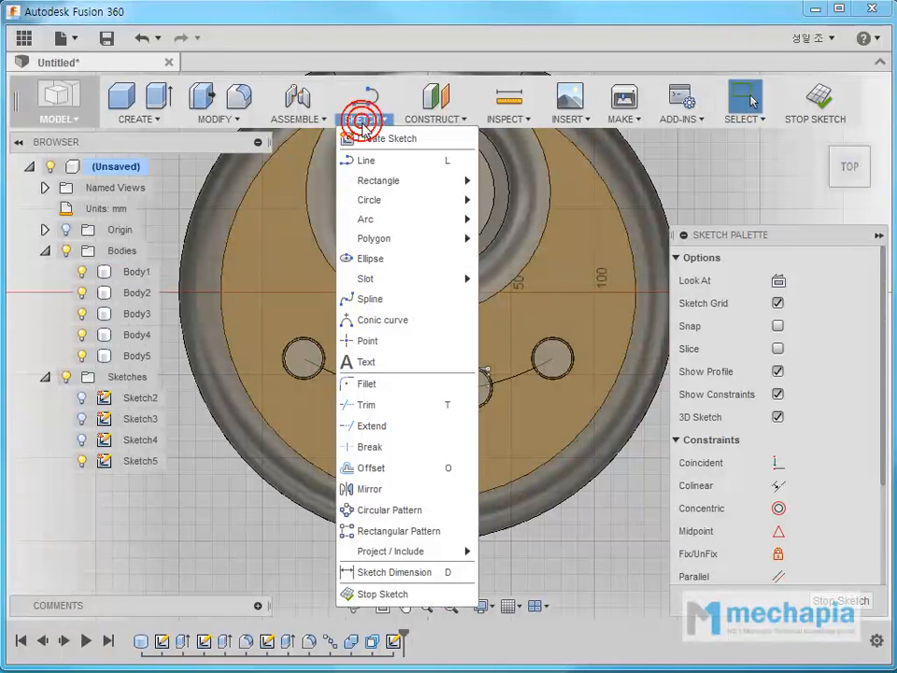
{"action": "left_click", "coordinate": [373, 467]}
{"action": "left_click", "coordinate": [357, 385]}
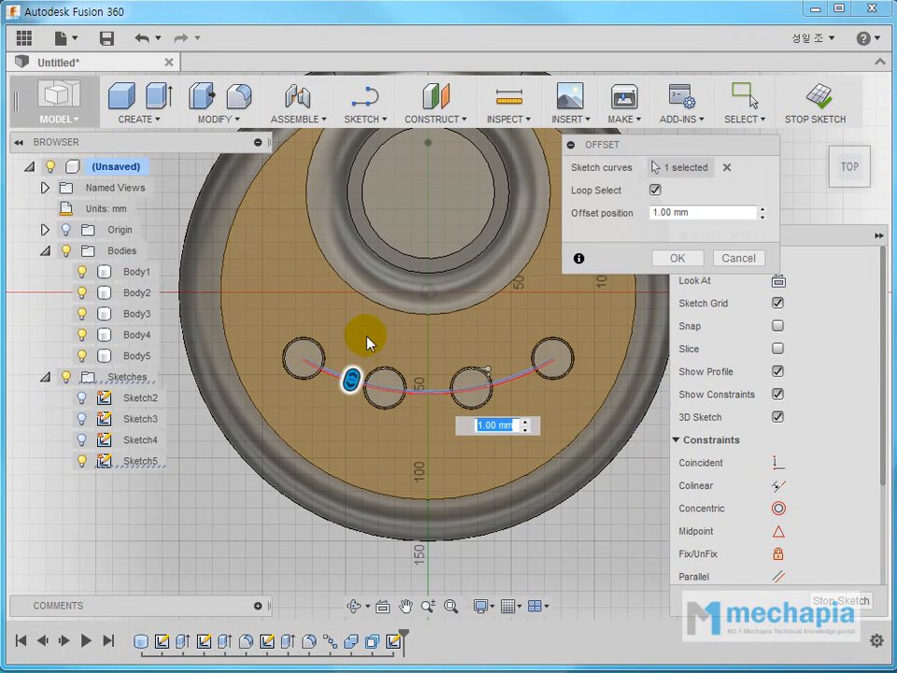
{"action": "left_click_drag", "start_coordinate": [351, 379], "coordinate": [367, 340]}
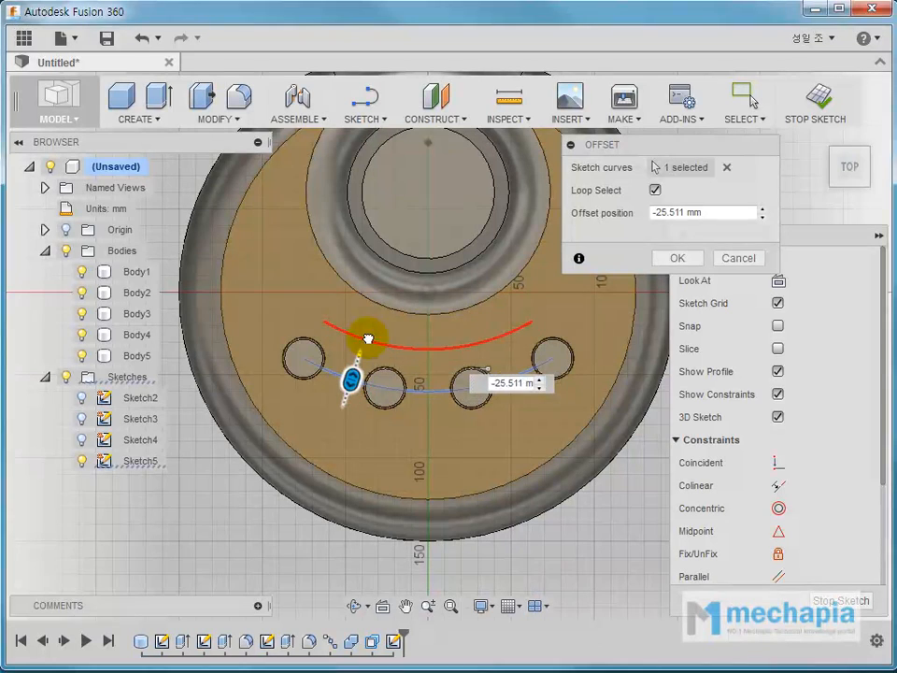
{"action": "left_click", "coordinate": [675, 258]}
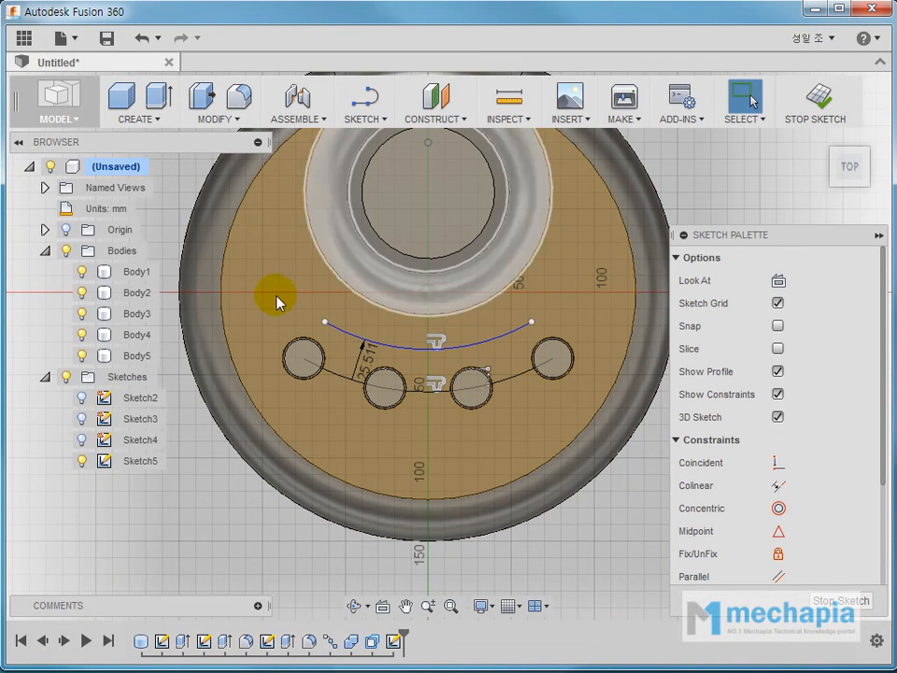
- Offset the arc through the button centres by about 25.9 mm towards the disc's outer rim
{"action": "right_click", "coordinate": [188, 524]}
{"action": "left_click", "coordinate": [183, 472]}
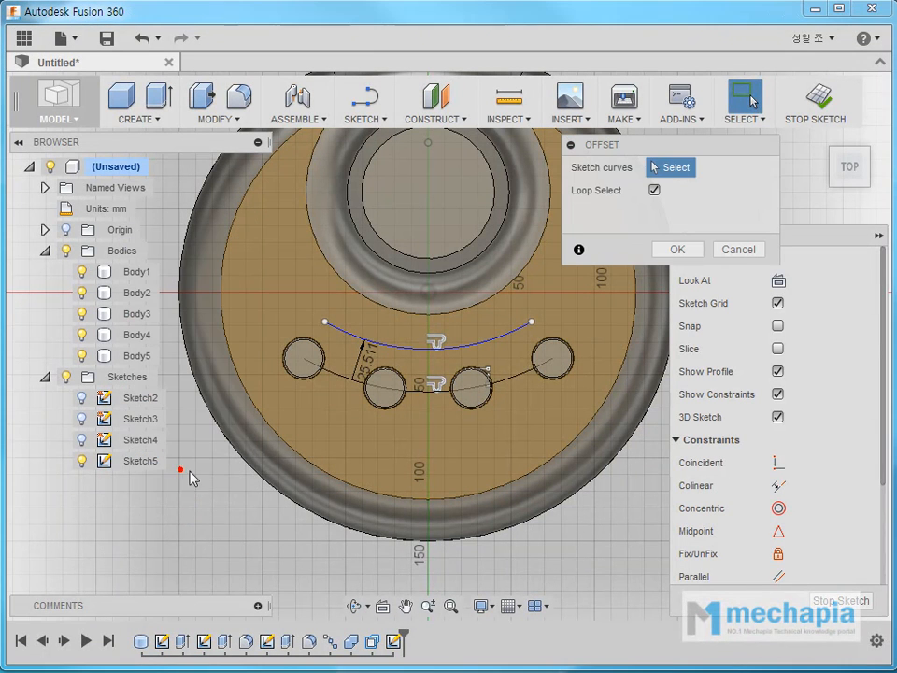
{"action": "left_click", "coordinate": [334, 379]}
{"action": "left_click_drag", "start_coordinate": [332, 374], "coordinate": [318, 414]}
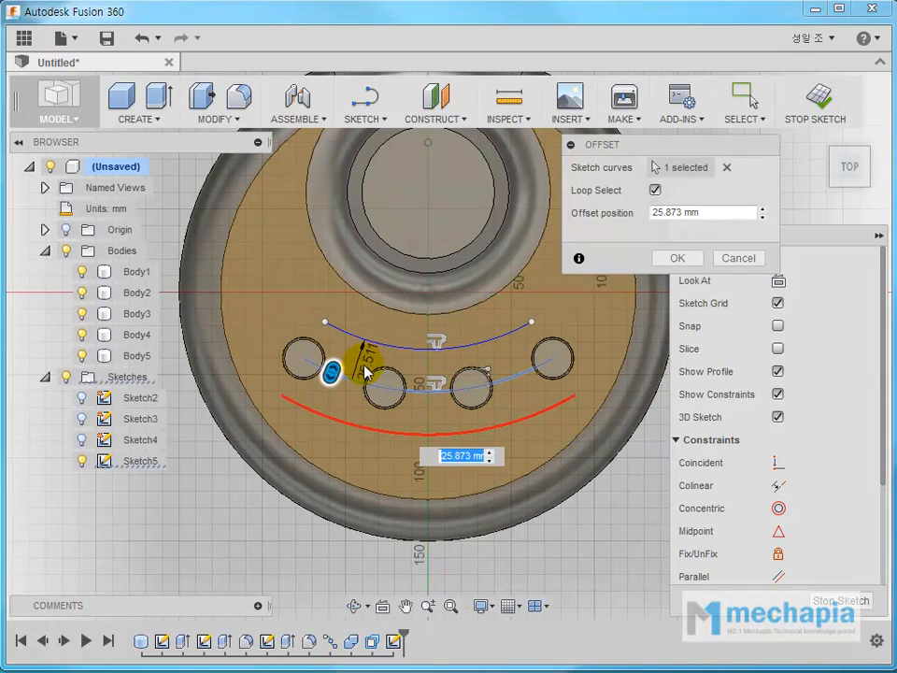
{"action": "left_click", "coordinate": [676, 260]}
- Delete the distance dimensions of both offset arcs
{"action": "scroll", "coordinate": [366, 380], "scroll_direction": "up", "scroll_amount": 5}
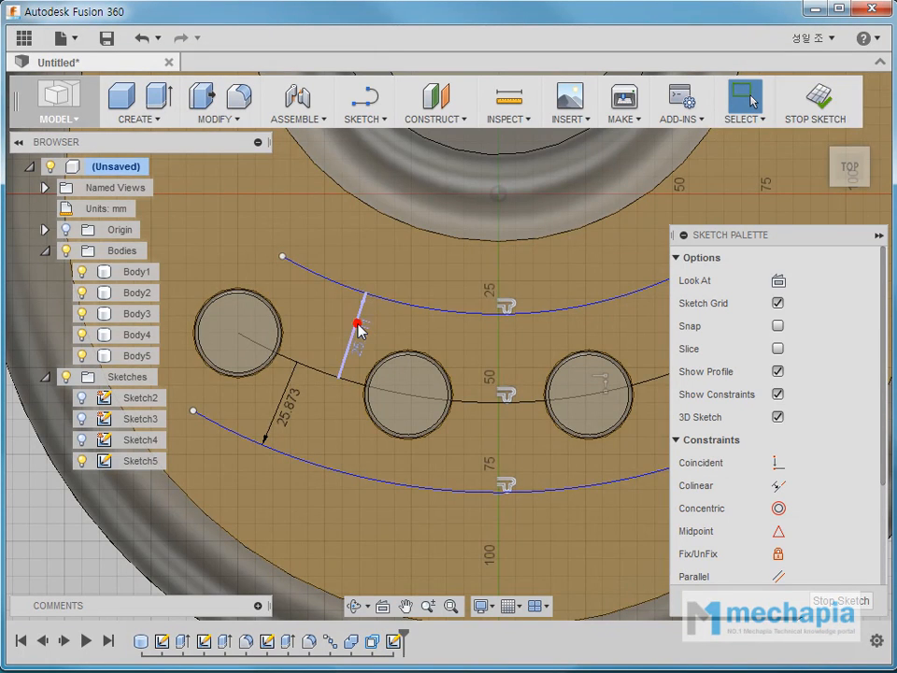
{"action": "key", "text": "Delete"}
{"action": "left_click", "coordinate": [282, 392]}
{"action": "key", "text": "Delete"}
{"action": "scroll", "coordinate": [400, 398], "scroll_direction": "down", "scroll_amount": 3}
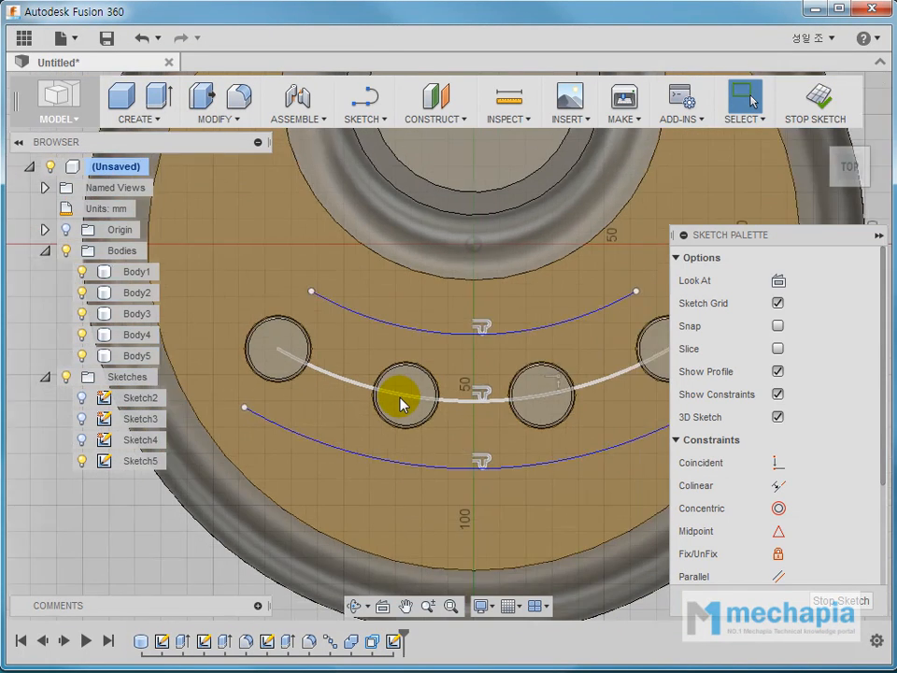
{"action": "scroll", "coordinate": [402, 397], "scroll_direction": "down", "scroll_amount": 2}
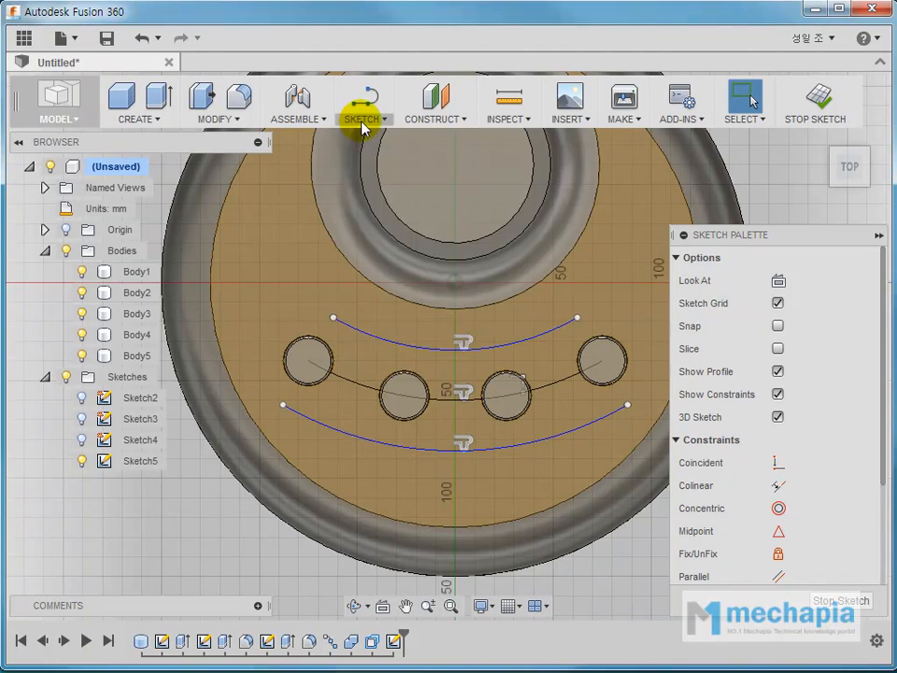
- Join the ends of the two offset arcs with a tangent arc on each side, closing the outline around the buttons
{"action": "left_click", "coordinate": [361, 127]}
{"action": "mouse_move", "coordinate": [372, 220]}
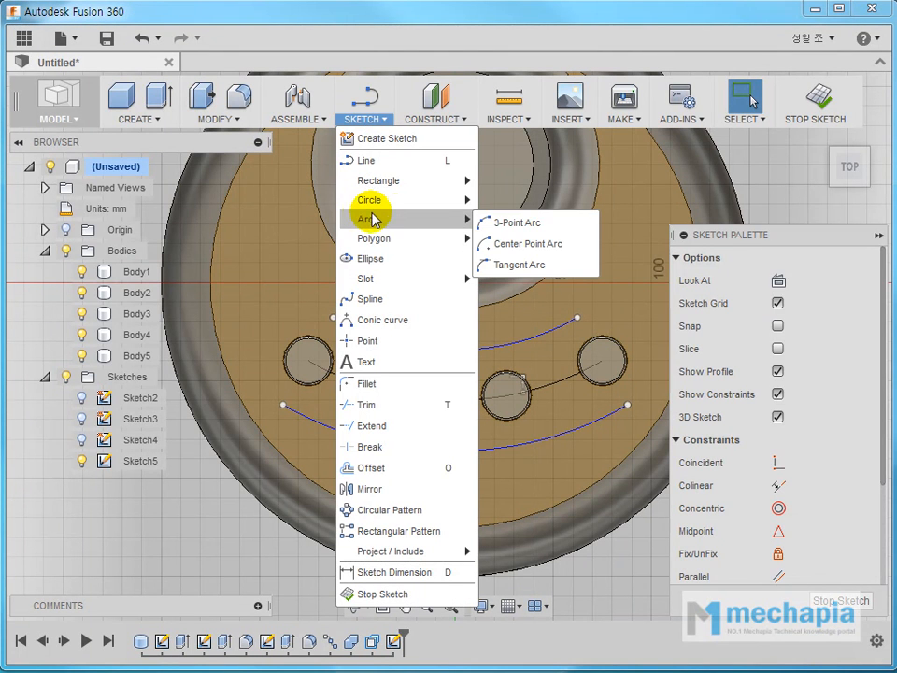
{"action": "left_click", "coordinate": [504, 264]}
{"action": "scroll", "coordinate": [312, 333], "scroll_direction": "up", "scroll_amount": 2}
{"action": "left_click", "coordinate": [344, 316]}
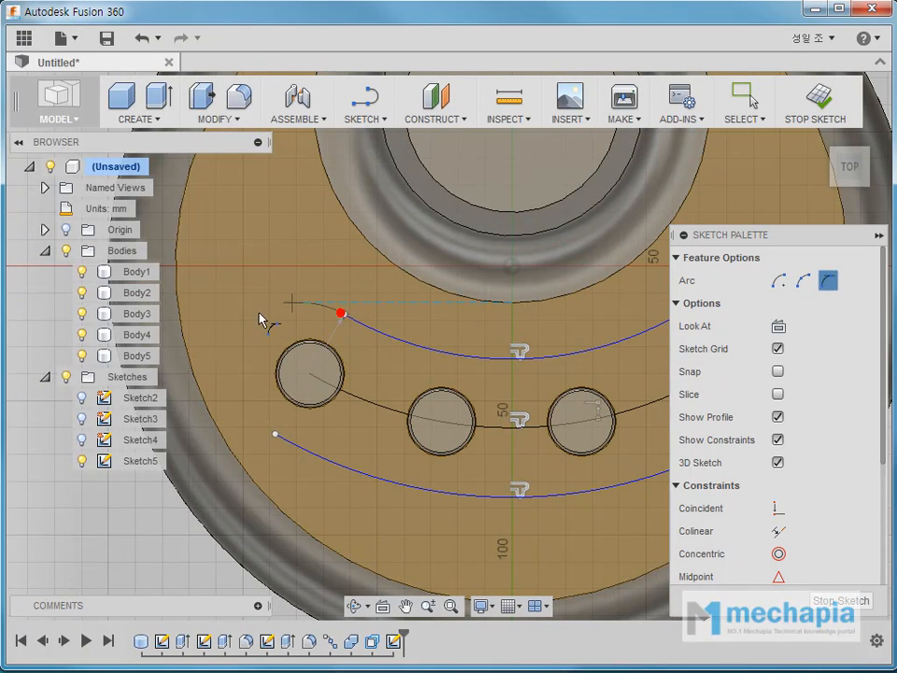
{"action": "left_click", "coordinate": [281, 437]}
{"action": "scroll", "coordinate": [292, 452], "scroll_direction": "down", "scroll_amount": 2}
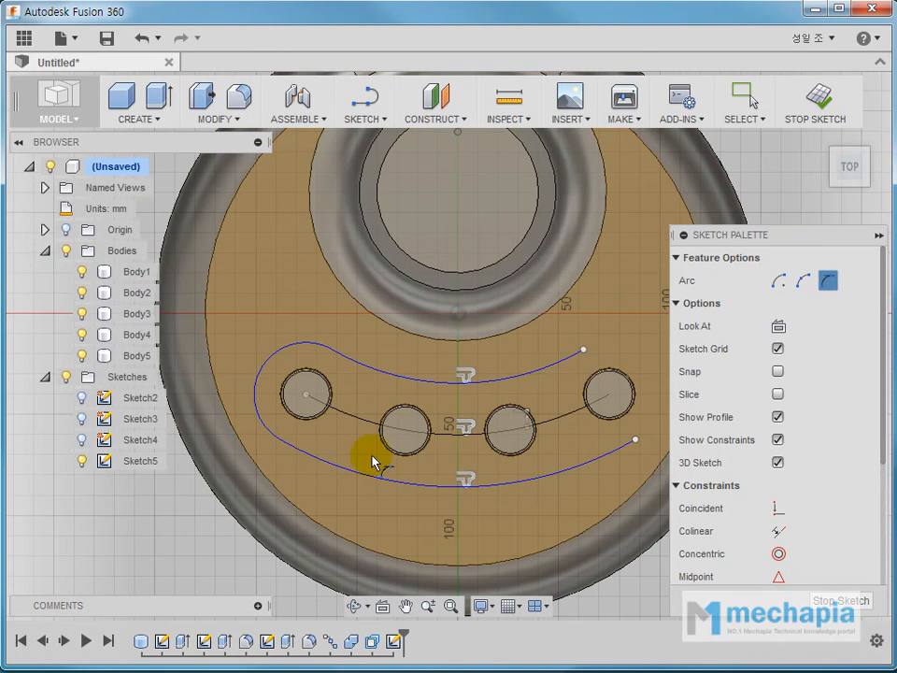
{"action": "middle_click_drag", "start_coordinate": [499, 431], "coordinate": [385, 418]}
{"action": "left_click", "coordinate": [475, 339]}
{"action": "left_click", "coordinate": [522, 427]}
{"action": "key", "text": "Escape"}
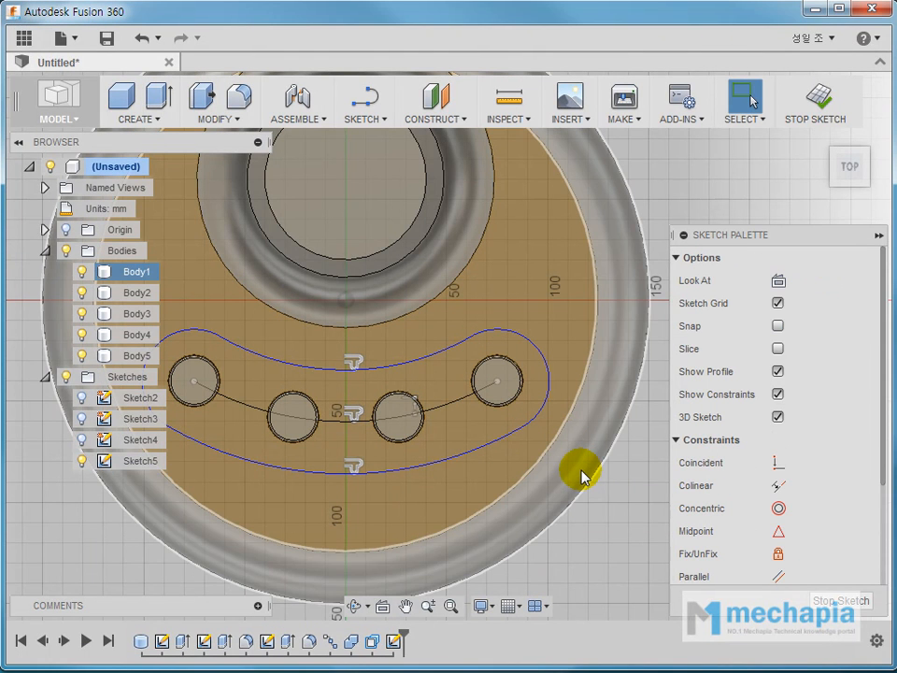
- Dimension the radius of the right end arc of the outline as 30 mm
{"action": "right_click", "coordinate": [646, 175]}
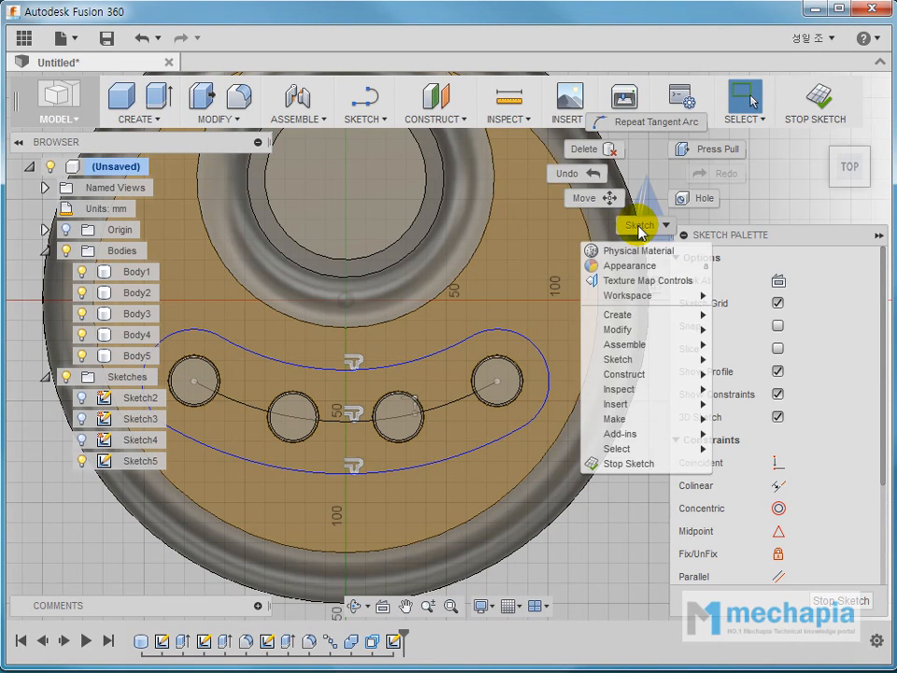
{"action": "left_click", "coordinate": [640, 228]}
{"action": "left_click", "coordinate": [585, 225]}
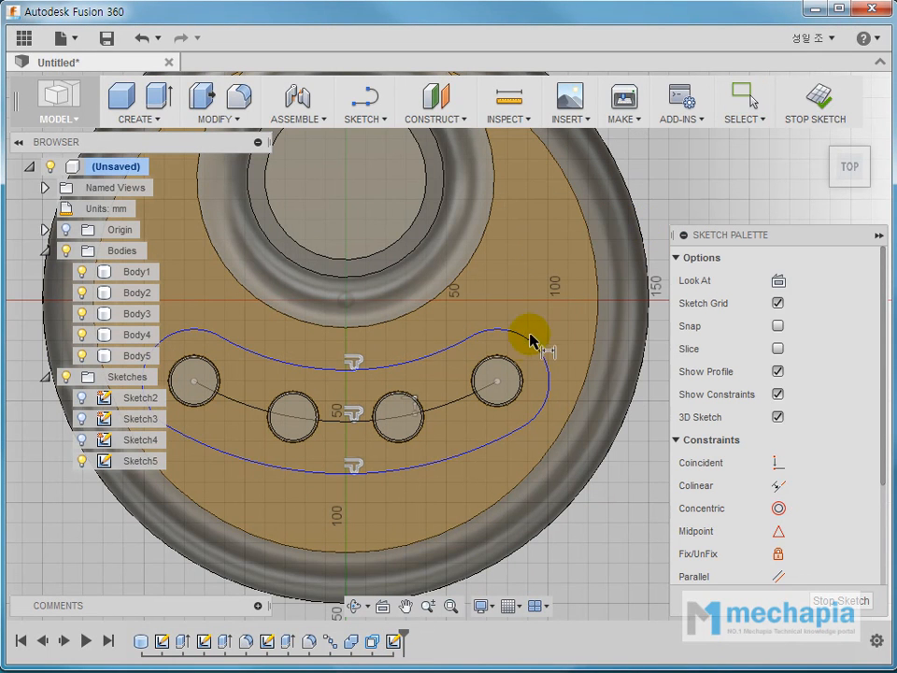
{"action": "left_click", "coordinate": [529, 283]}
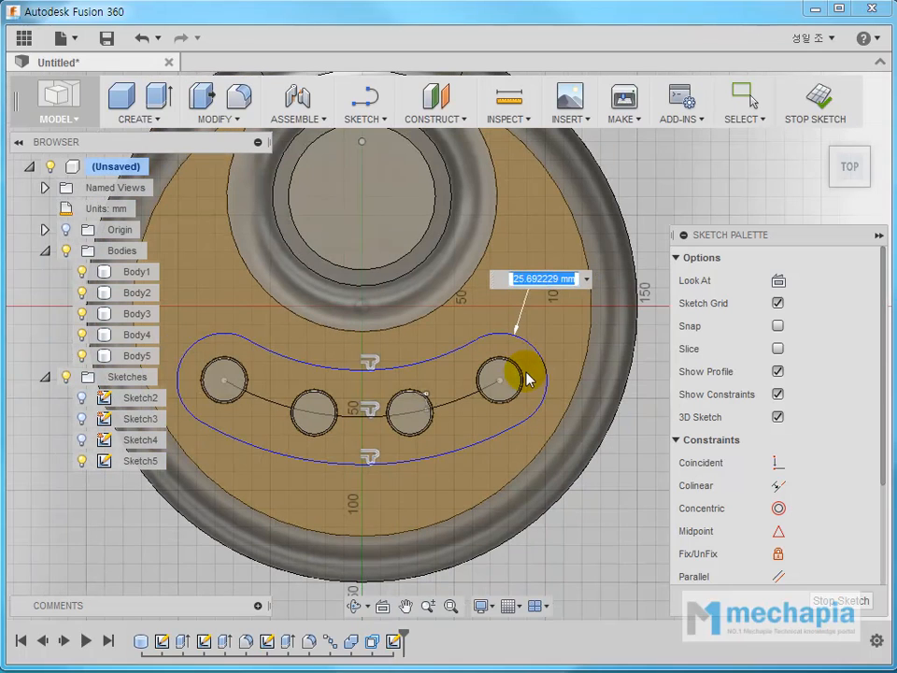
{"action": "key", "text": "Return"}
{"action": "key", "text": "Escape"}
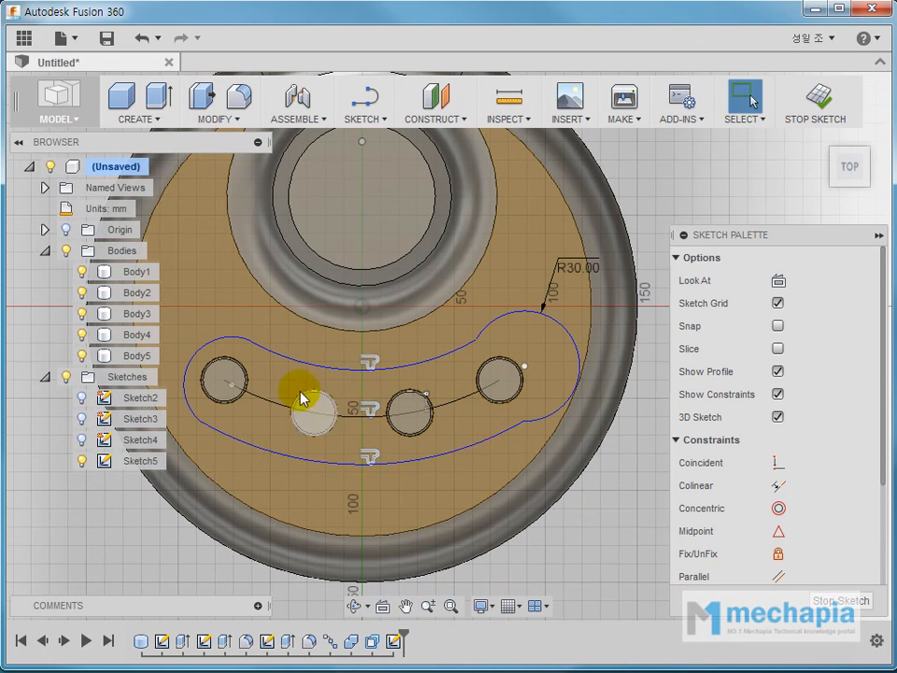
- Try to make the right end arc tangent to the upper and lower offset arcs
{"action": "scroll", "coordinate": [766, 462], "scroll_direction": "down", "scroll_amount": 3}
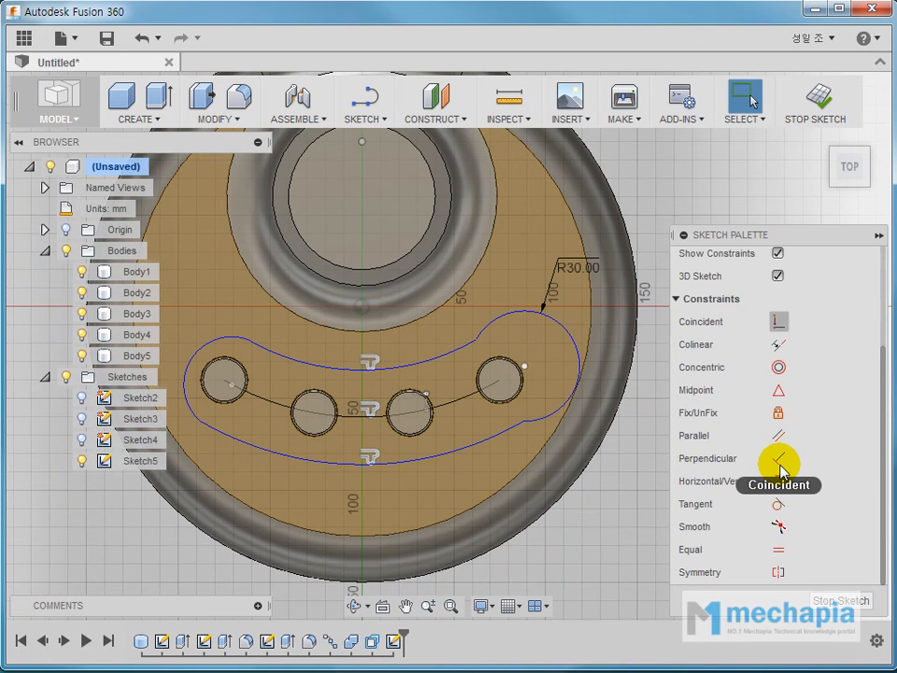
{"action": "left_click", "coordinate": [778, 505]}
{"action": "left_click", "coordinate": [464, 364]}
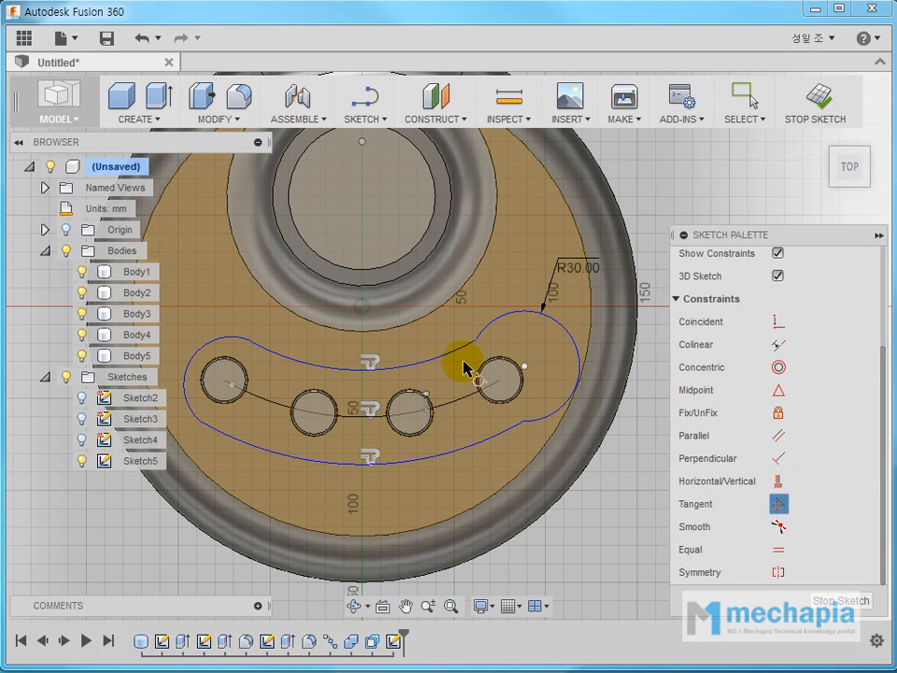
{"action": "left_click", "coordinate": [496, 334]}
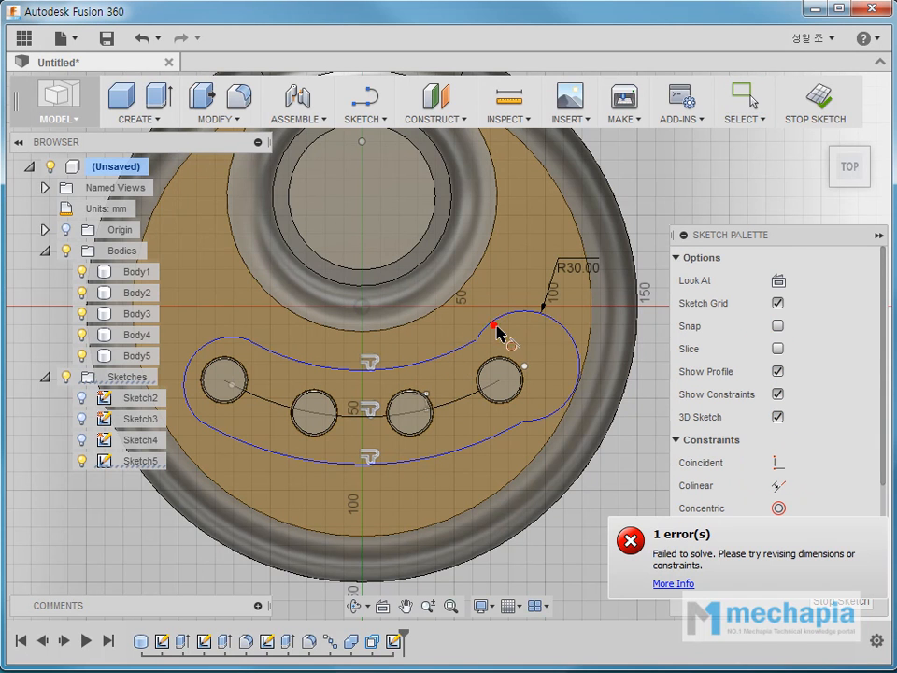
{"action": "left_click", "coordinate": [512, 429]}
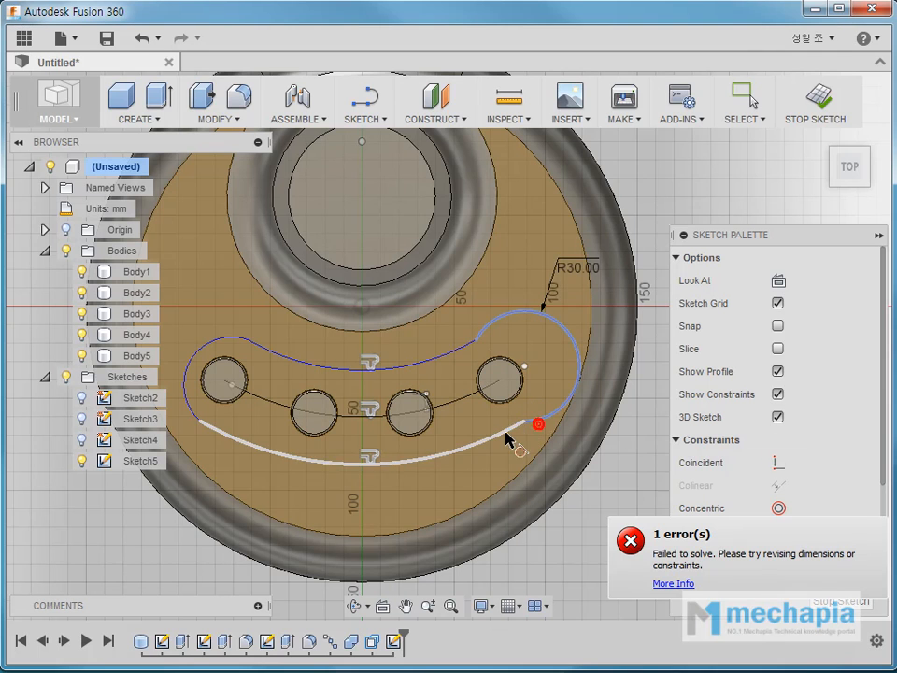
{"action": "key", "text": "Escape"}
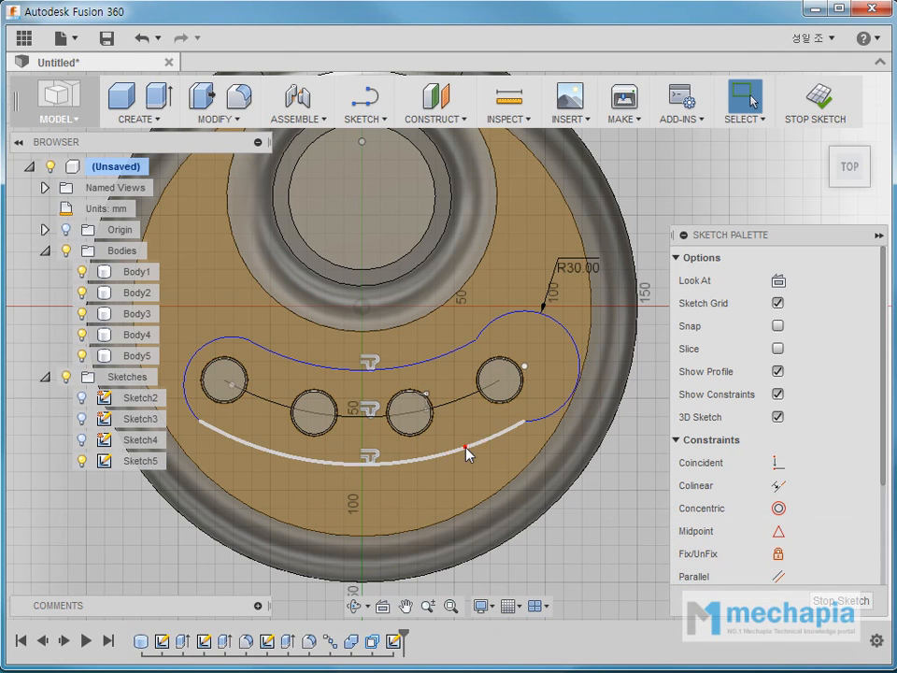
- Try moving the lower offset arc outward, and undo the changes back to before the 30 mm radius
{"action": "left_click_drag", "start_coordinate": [468, 453], "coordinate": [475, 476]}
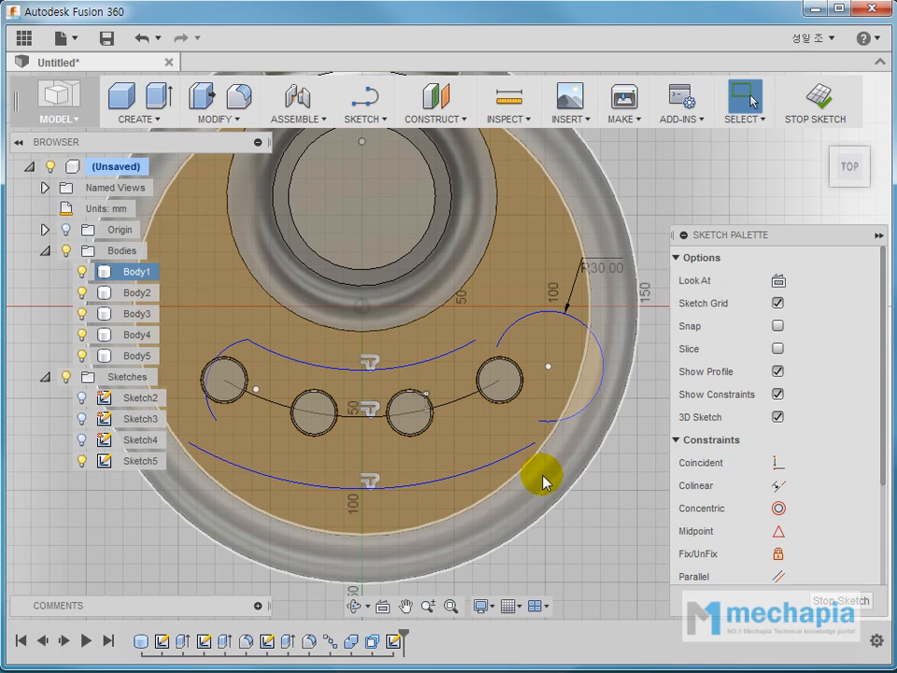
{"action": "key", "text": "ctrl+z"}
{"action": "left_click_drag", "start_coordinate": [592, 332], "coordinate": [554, 299]}
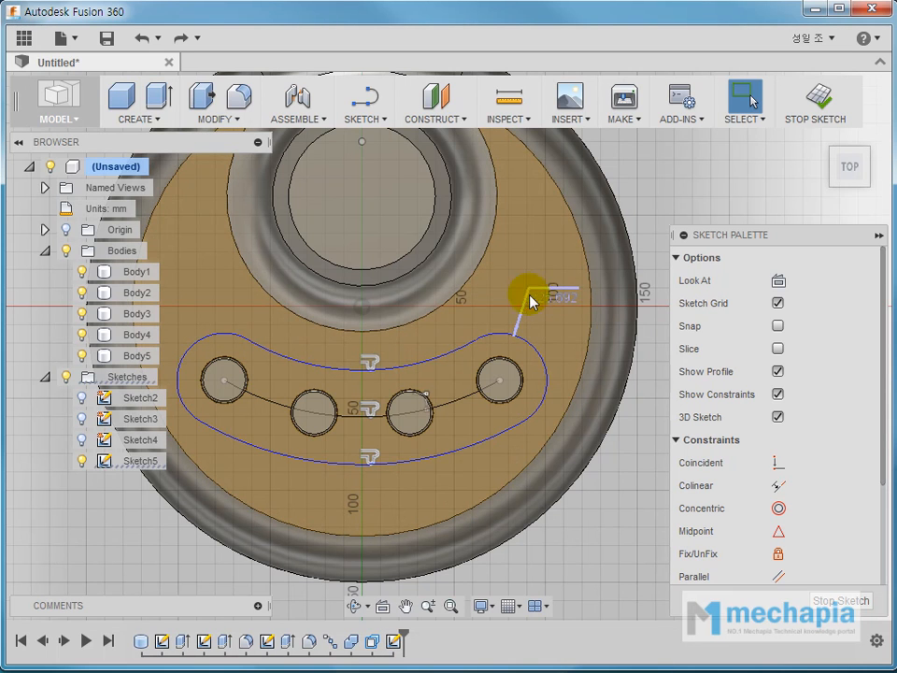
- Try reshaping the right end arc freehand at its lower end, and undo the distortion of the outline
{"action": "scroll", "coordinate": [496, 375], "scroll_direction": "up", "scroll_amount": 6}
{"action": "left_click_drag", "start_coordinate": [547, 441], "coordinate": [565, 447]}
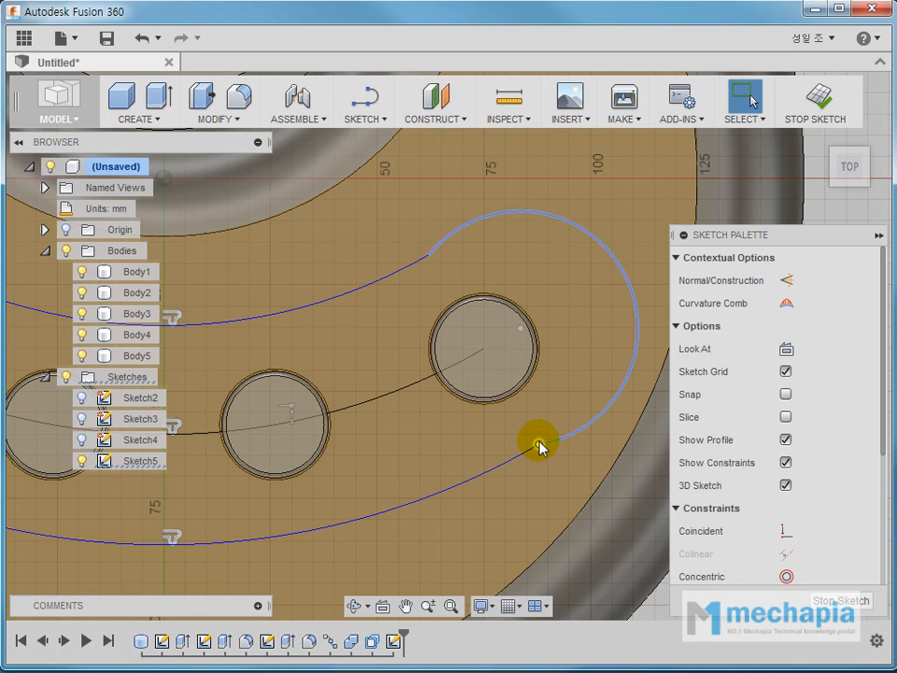
{"action": "left_click", "coordinate": [546, 462]}
{"action": "scroll", "coordinate": [557, 445], "scroll_direction": "down", "scroll_amount": 5}
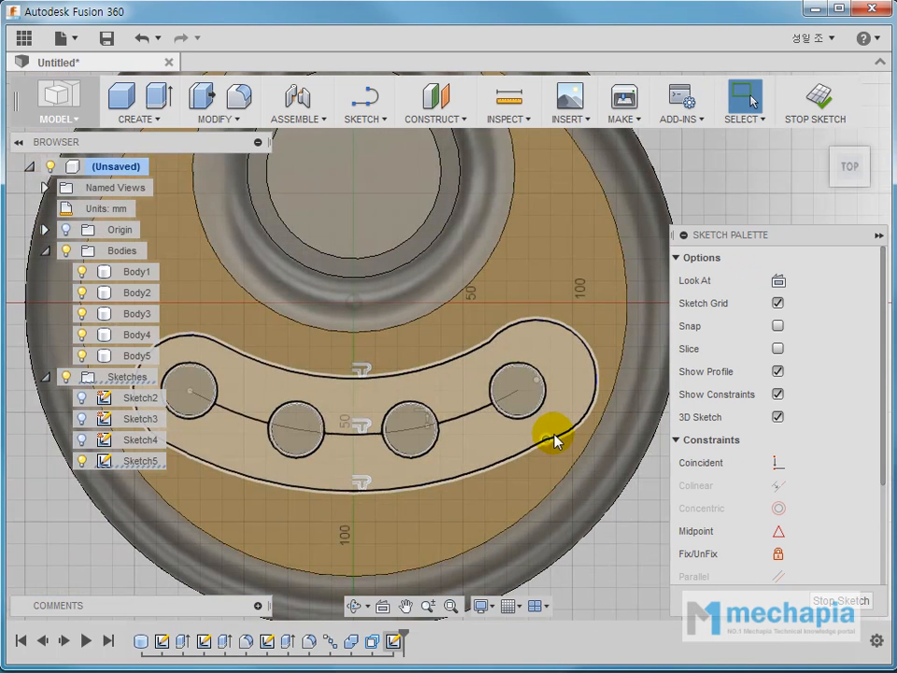
{"action": "key", "text": "ctrl+z"}
{"action": "middle_click_drag", "start_coordinate": [475, 487], "coordinate": [565, 439]}
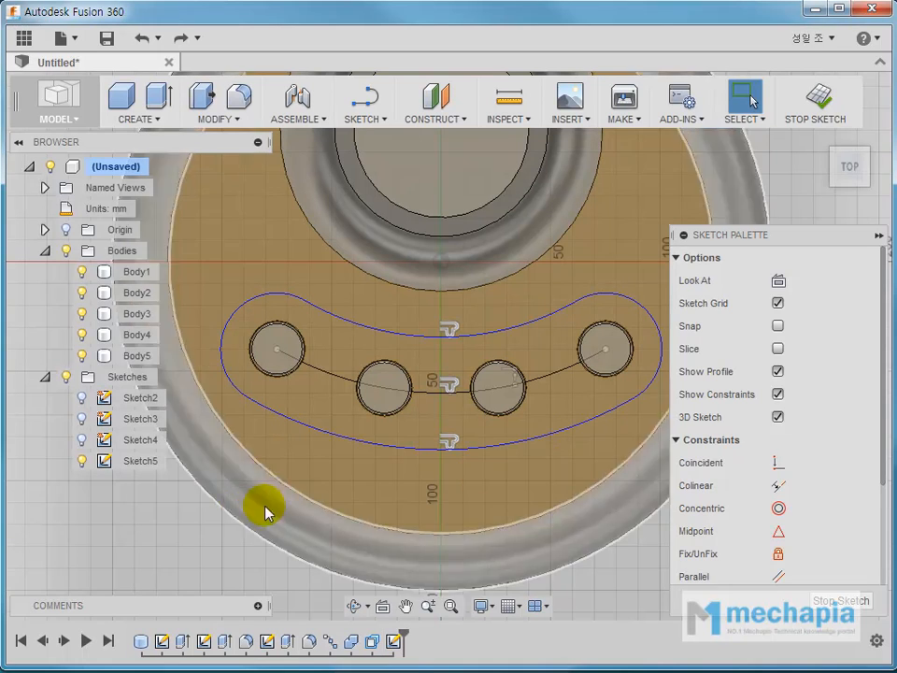
- Make the right and left end arcs of the outline tangent to the upper and lower offset arcs
{"action": "left_click", "coordinate": [179, 526]}
{"action": "scroll", "coordinate": [731, 480], "scroll_direction": "down", "scroll_amount": 4}
{"action": "scroll", "coordinate": [737, 477], "scroll_direction": "up", "scroll_amount": 4}
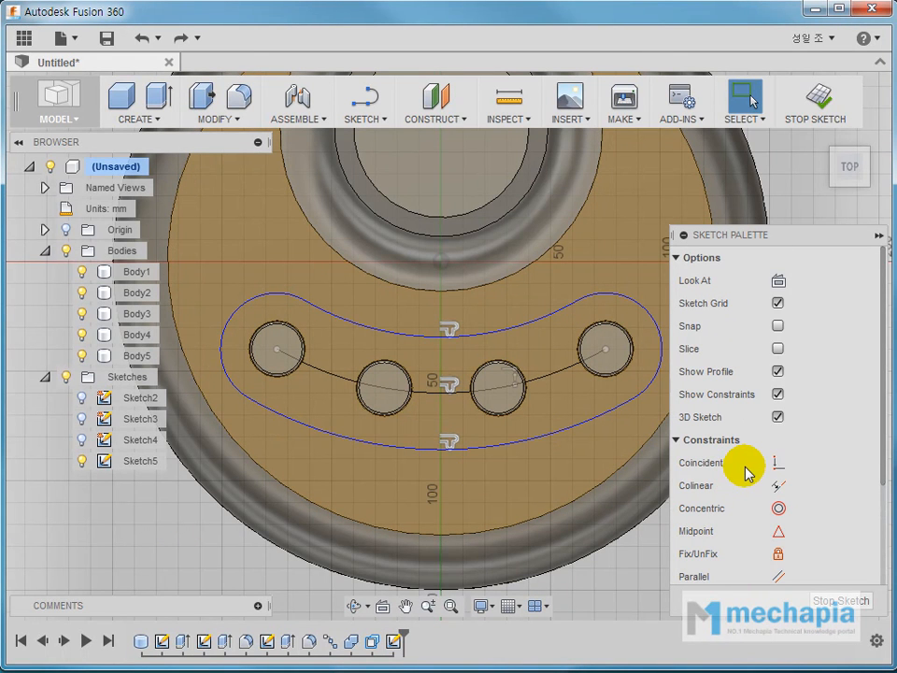
{"action": "left_click", "coordinate": [777, 394]}
{"action": "middle_click_drag", "start_coordinate": [541, 453], "coordinate": [529, 416]}
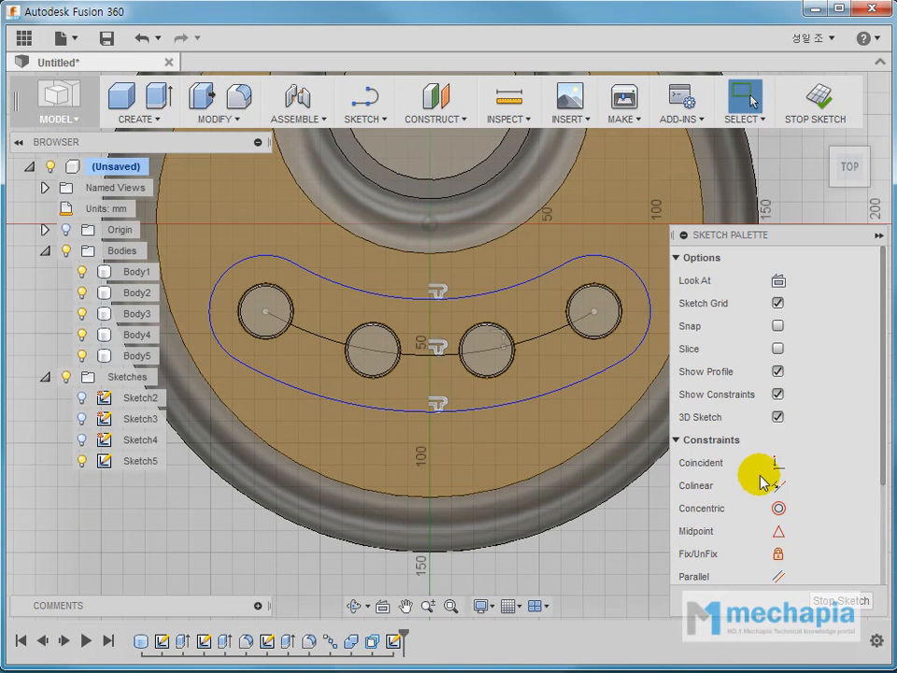
{"action": "scroll", "coordinate": [762, 478], "scroll_direction": "down", "scroll_amount": 4}
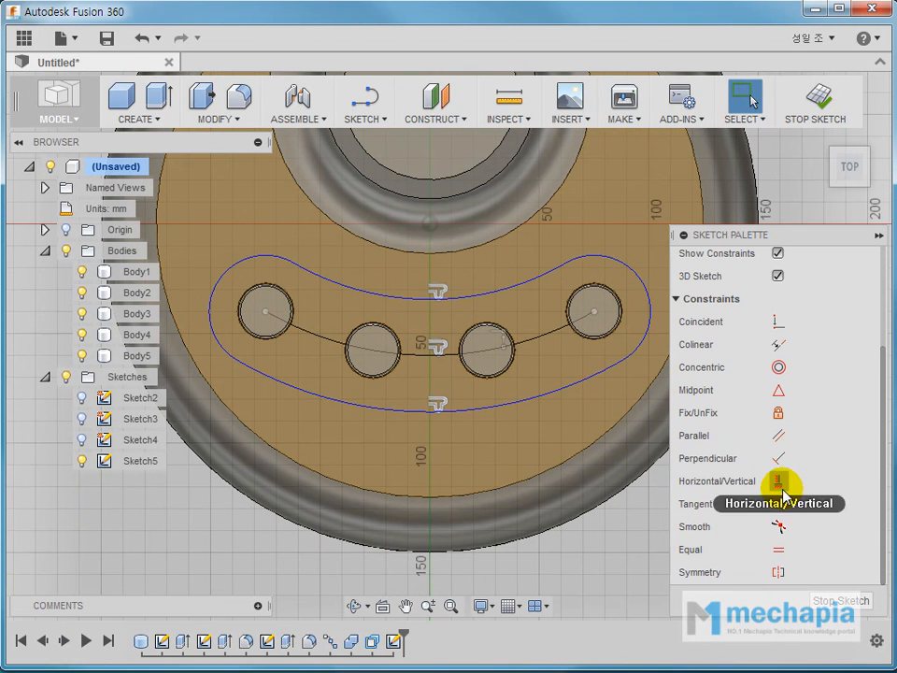
{"action": "left_click", "coordinate": [549, 274]}
{"action": "left_click", "coordinate": [640, 356]}
{"action": "left_click", "coordinate": [598, 371]}
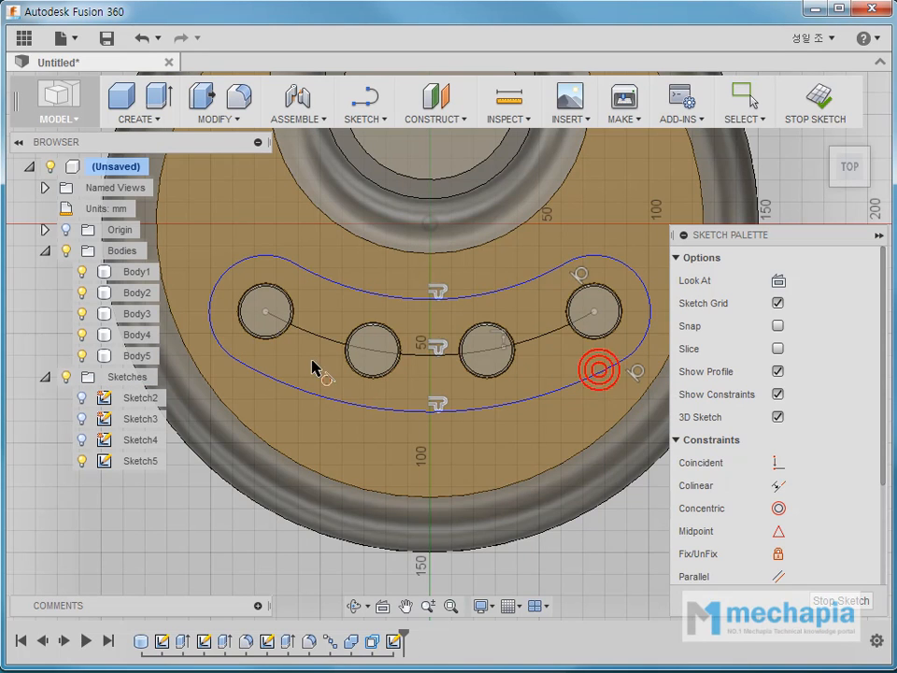
{"action": "left_click", "coordinate": [280, 263]}
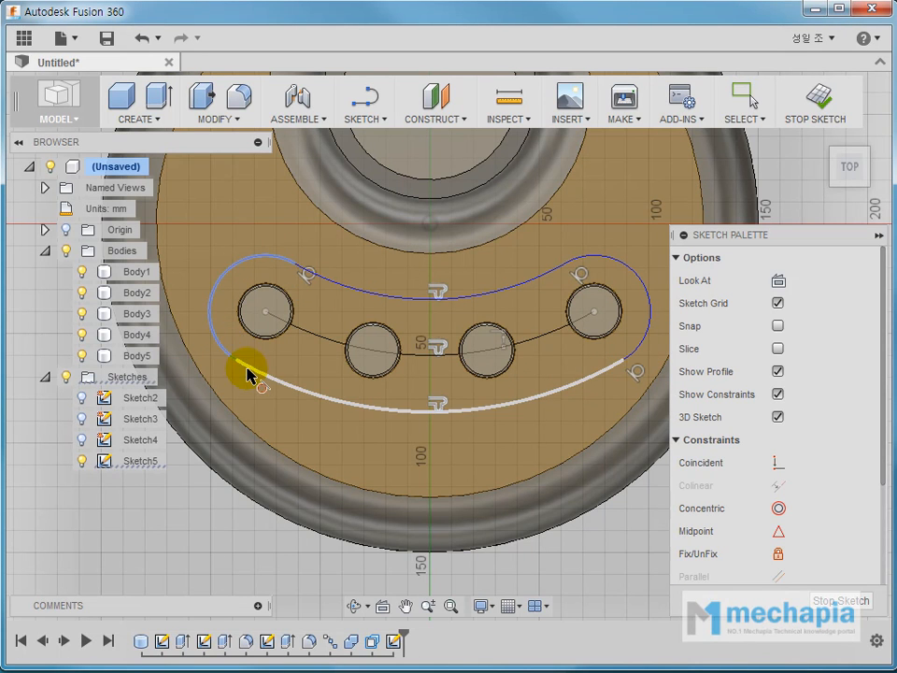
{"action": "left_click", "coordinate": [246, 370]}
{"action": "key", "text": "Escape"}
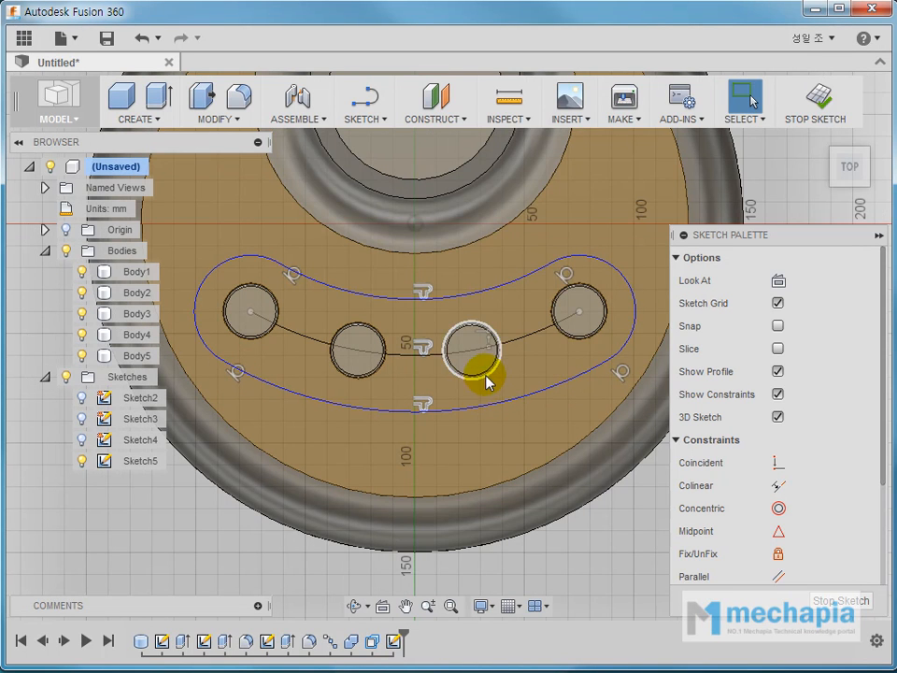
- Try to dimension the radius of the right end arc as 30 mm
{"action": "right_click", "coordinate": [536, 286]}
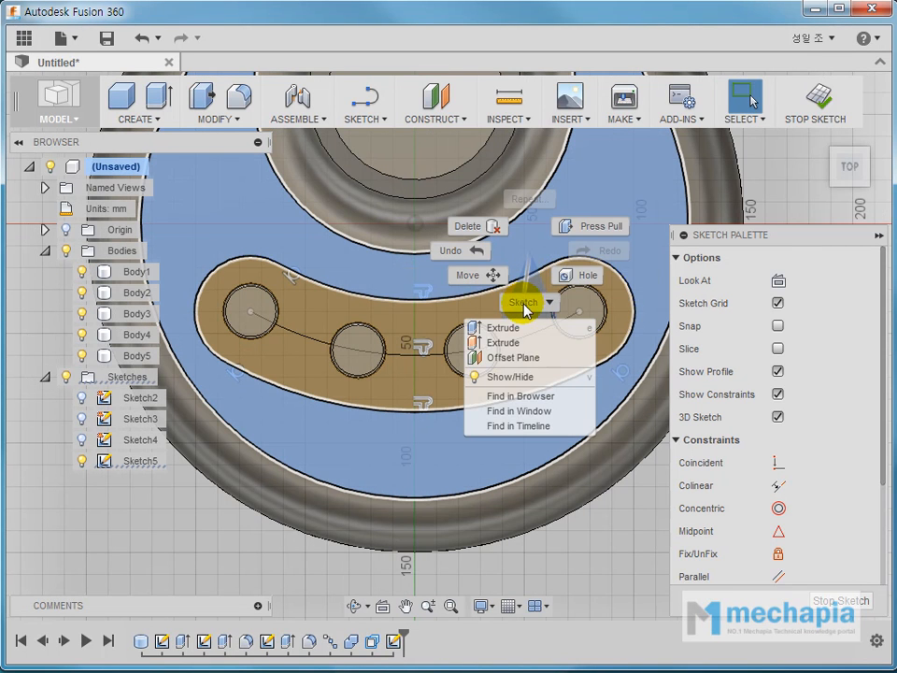
{"action": "left_click", "coordinate": [521, 302]}
{"action": "left_click", "coordinate": [459, 312]}
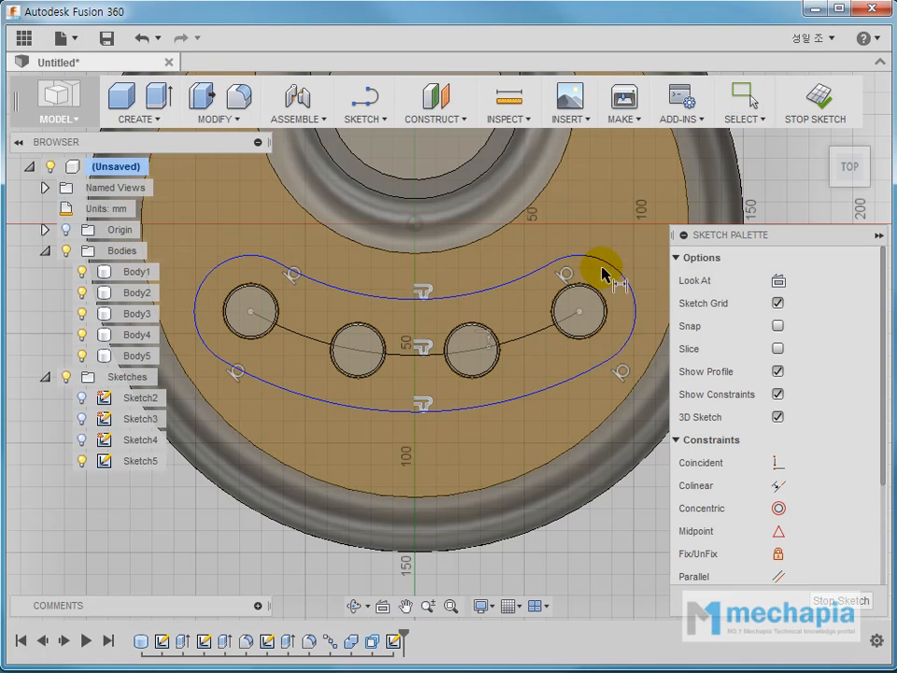
{"action": "left_click", "coordinate": [616, 246]}
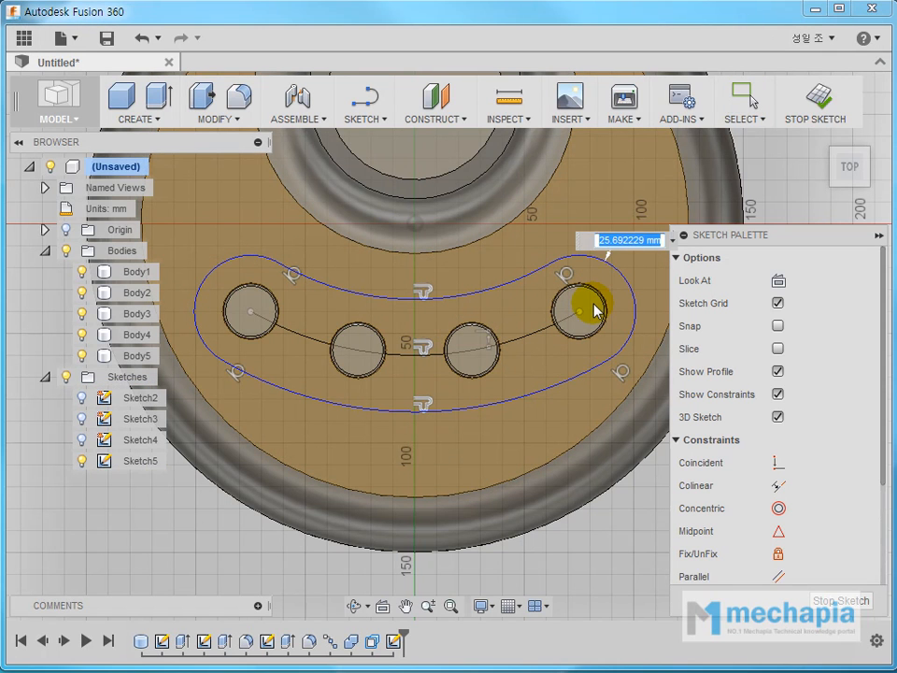
{"action": "type", "text": "30"}
{"action": "key", "text": "Return"}
{"action": "middle_click_drag", "start_coordinate": [601, 314], "coordinate": [562, 342]}
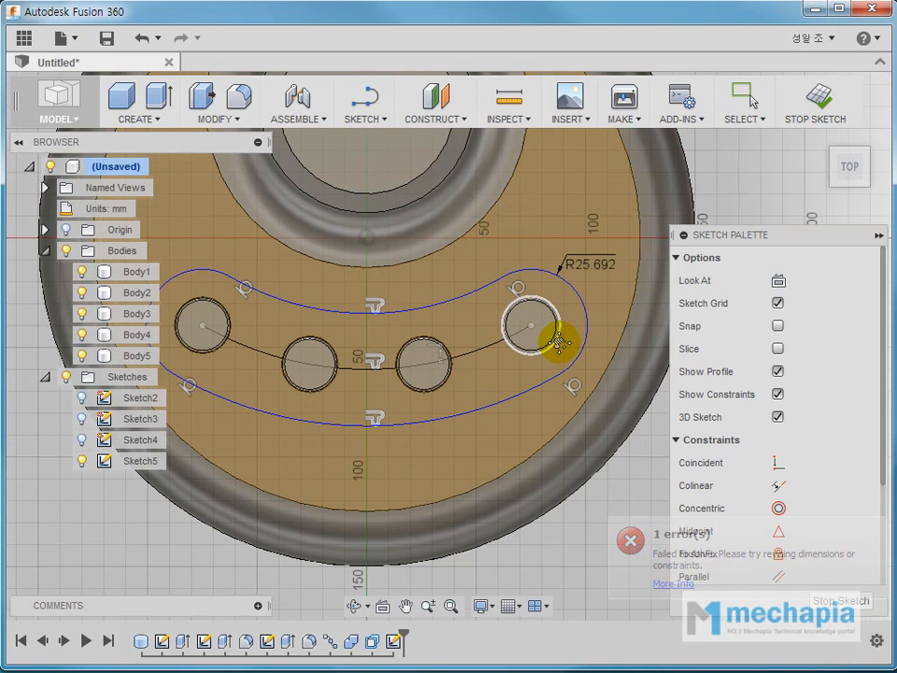
- Enlarge the right end arc freehand to a radius of about 28 mm, and delete its radius dimension
{"action": "key", "text": "Escape"}
{"action": "left_click_drag", "start_coordinate": [542, 310], "coordinate": [579, 277]}
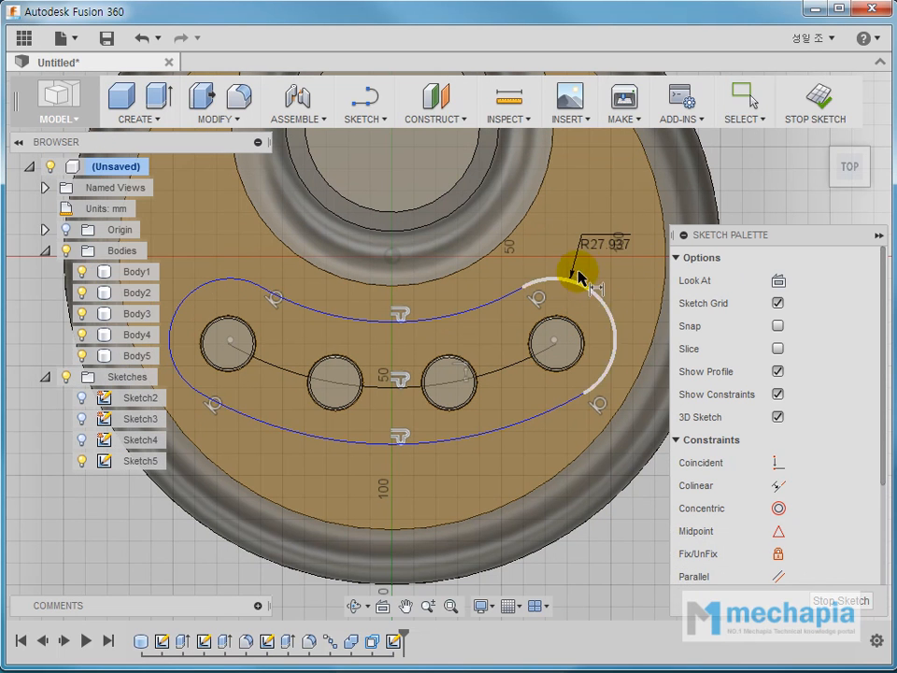
{"action": "key", "text": "Delete"}
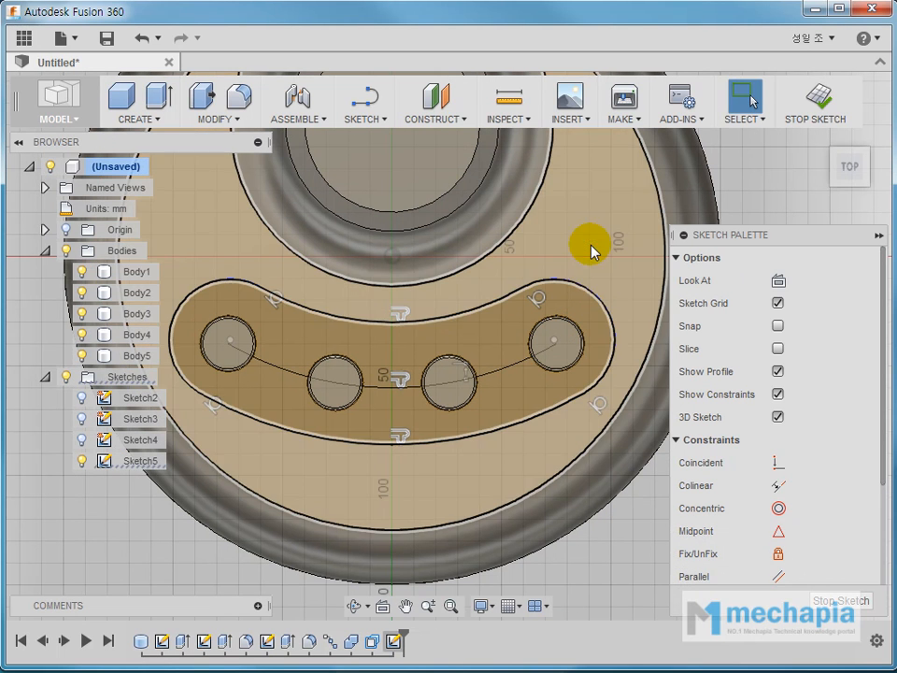
- Try to make the center of the left end arc coincident with the left end of the centerline arc through the buttons
{"action": "middle_click_drag", "start_coordinate": [455, 314], "coordinate": [479, 300]}
{"action": "middle_click_drag", "start_coordinate": [468, 340], "coordinate": [490, 327]}
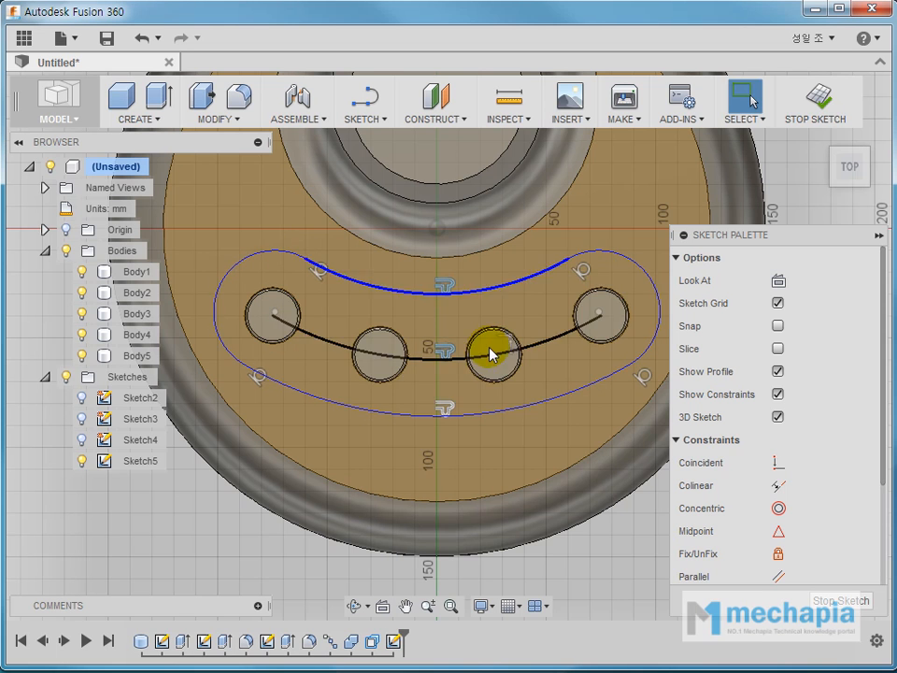
{"action": "scroll", "coordinate": [281, 329], "scroll_direction": "up", "scroll_amount": 2}
{"action": "scroll", "coordinate": [299, 322], "scroll_direction": "up", "scroll_amount": 3}
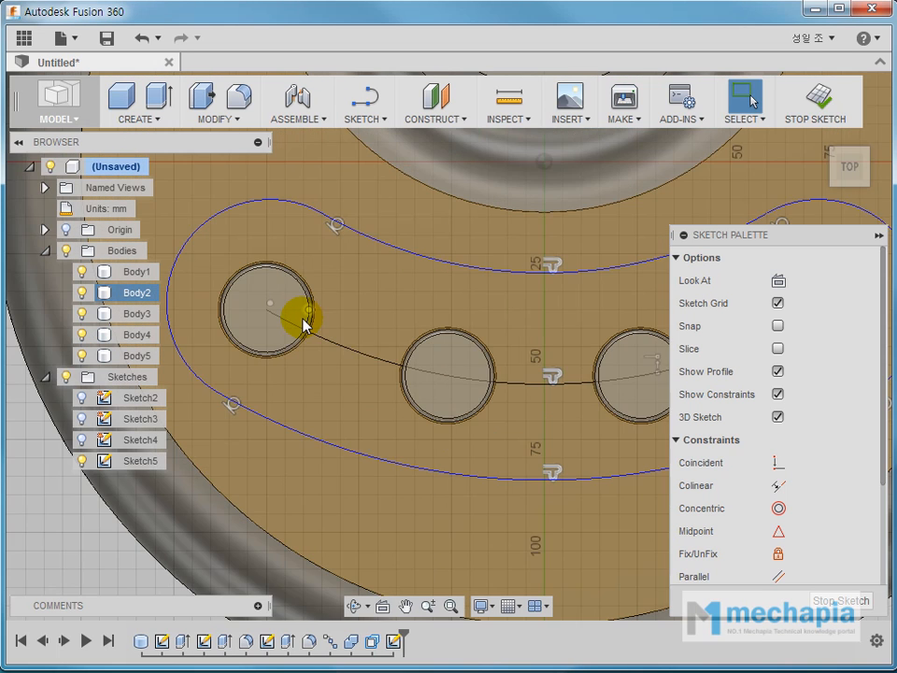
{"action": "middle_click_drag", "start_coordinate": [235, 325], "coordinate": [305, 331]}
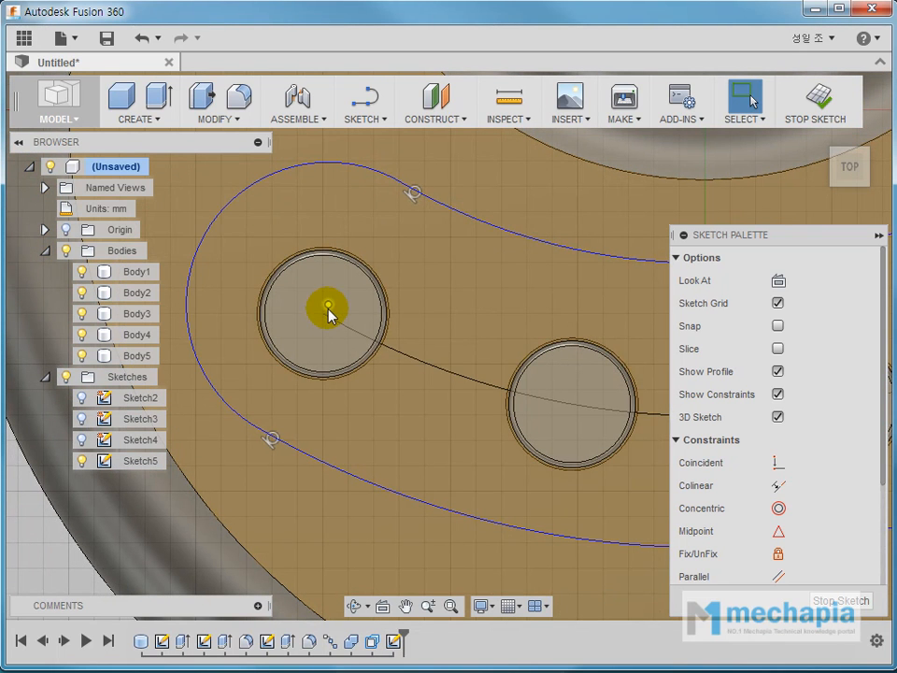
{"action": "left_click", "coordinate": [781, 467]}
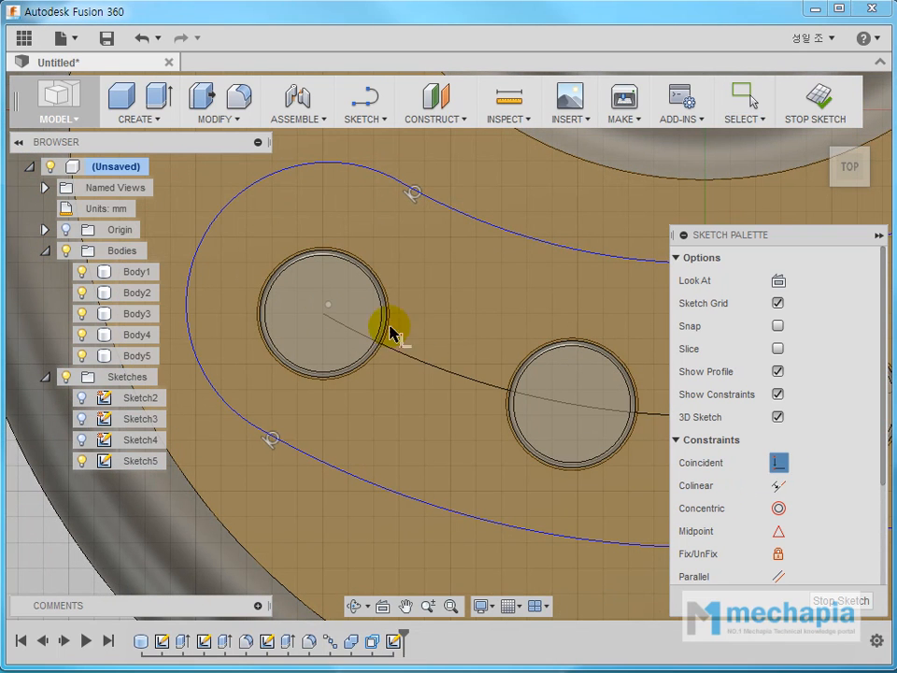
{"action": "left_click", "coordinate": [329, 314]}
{"action": "left_click", "coordinate": [323, 372]}
{"action": "key", "text": "Escape"}
{"action": "scroll", "coordinate": [324, 383], "scroll_direction": "down", "scroll_amount": 3}
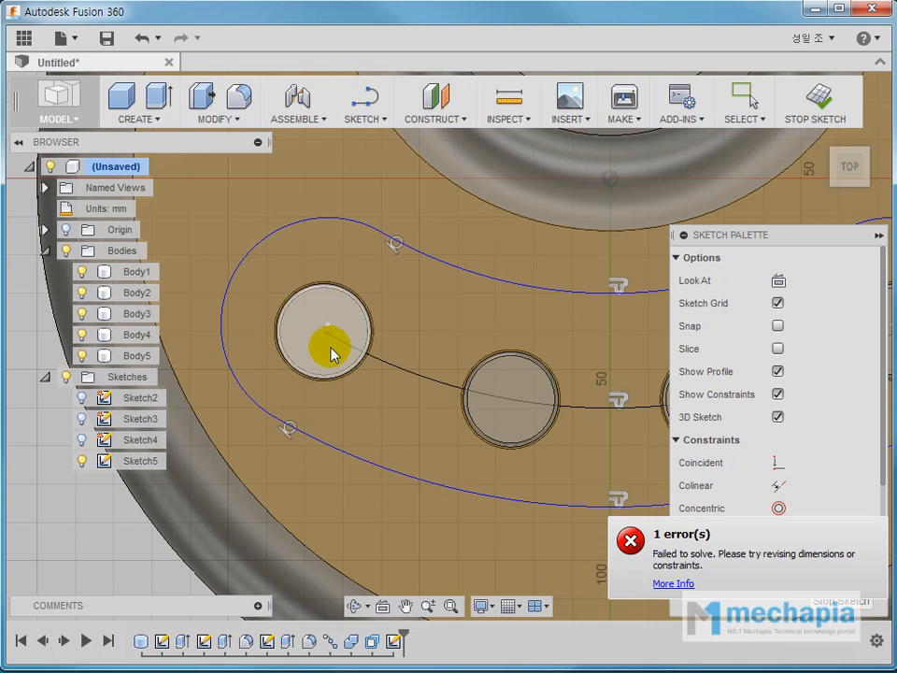
{"action": "scroll", "coordinate": [330, 336], "scroll_direction": "up", "scroll_amount": 2}
{"action": "scroll", "coordinate": [329, 350], "scroll_direction": "down", "scroll_amount": 5}
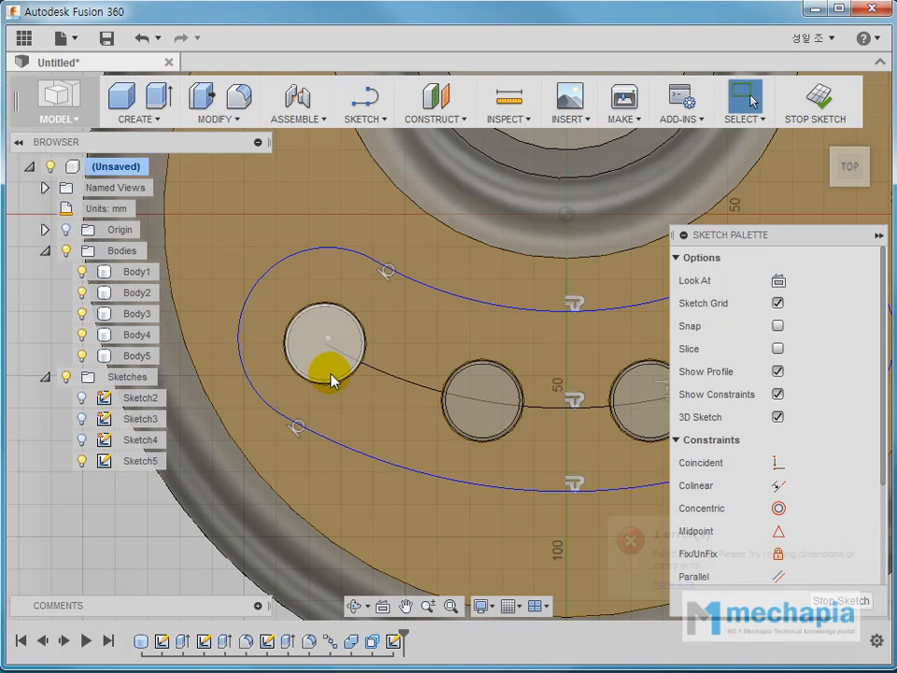
- Dimension the distance between the buttons' centerline arc and the upper offset arc as 30 mm
{"action": "right_click", "coordinate": [176, 528]}
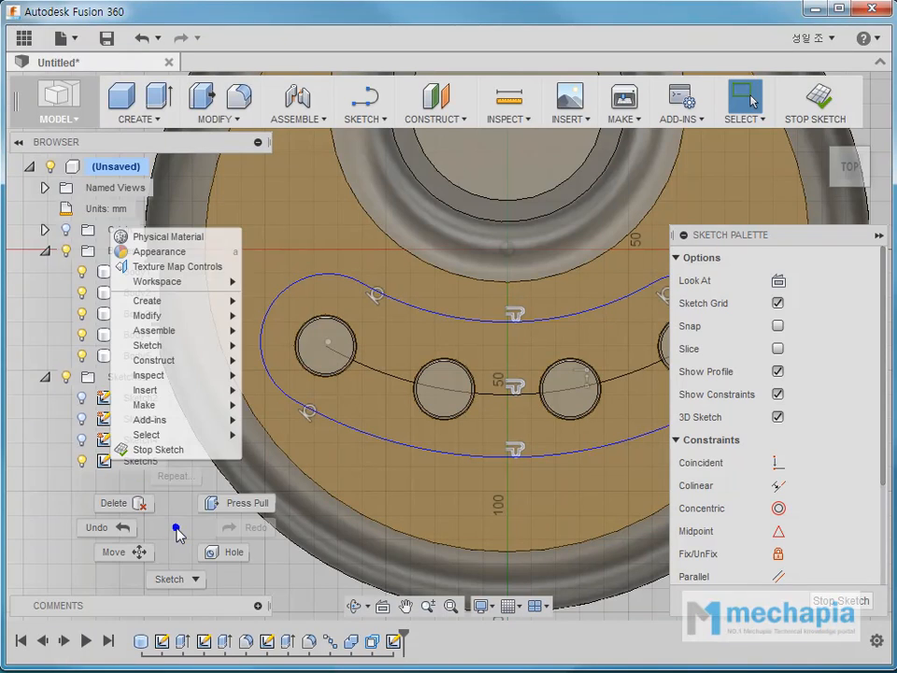
{"action": "left_click", "coordinate": [174, 579]}
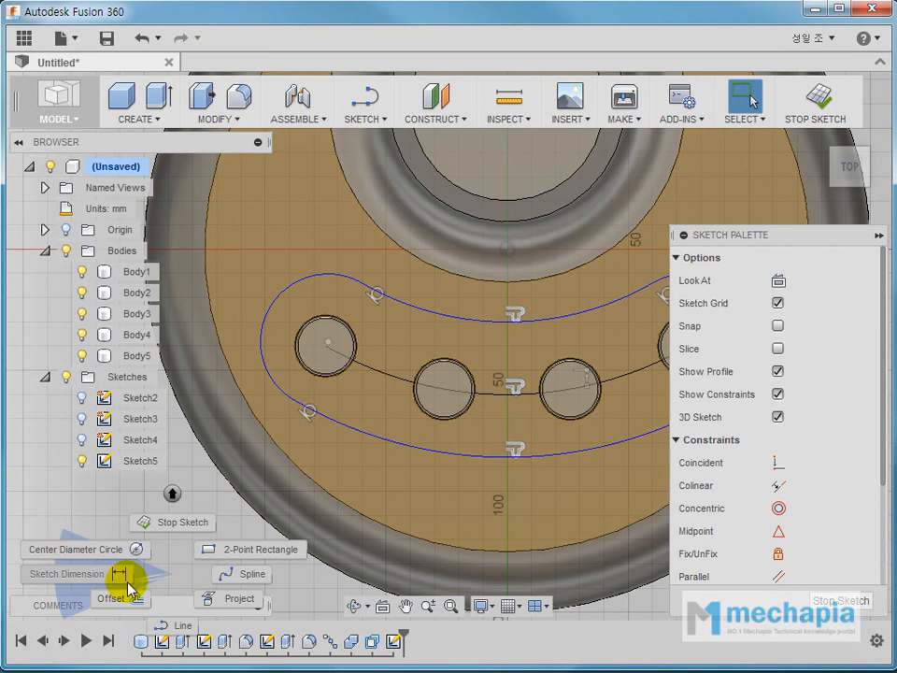
{"action": "left_click", "coordinate": [126, 573]}
{"action": "left_click", "coordinate": [377, 391]}
{"action": "left_click", "coordinate": [426, 311]}
{"action": "left_click", "coordinate": [402, 333]}
{"action": "left_click", "coordinate": [464, 411]}
- Try to dimension the distance between the buttons' centerline arc and the lower offset arc
{"action": "left_click", "coordinate": [400, 382]}
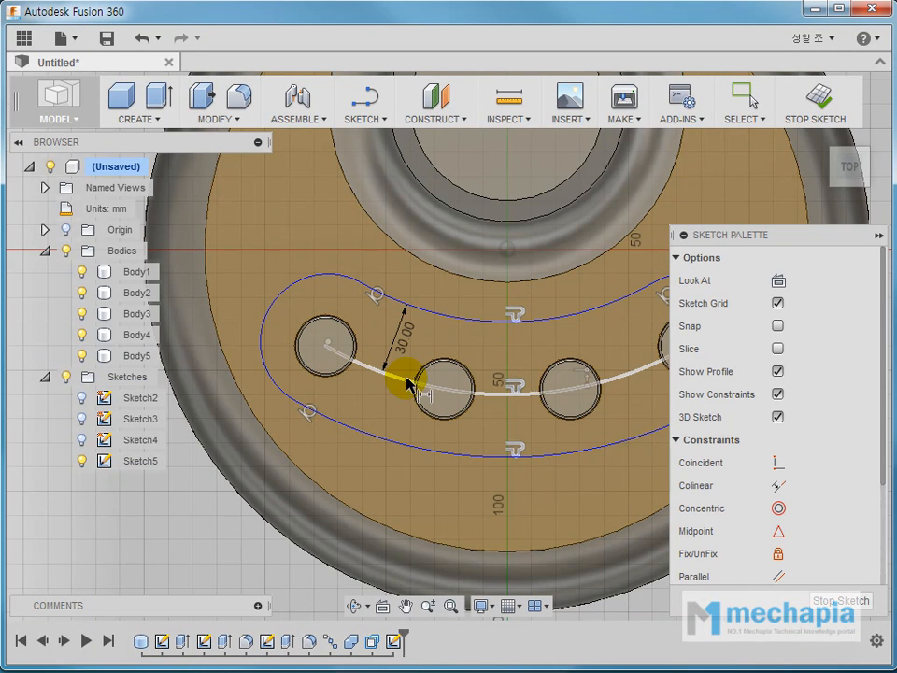
{"action": "left_click", "coordinate": [380, 437]}
{"action": "left_click", "coordinate": [502, 434]}
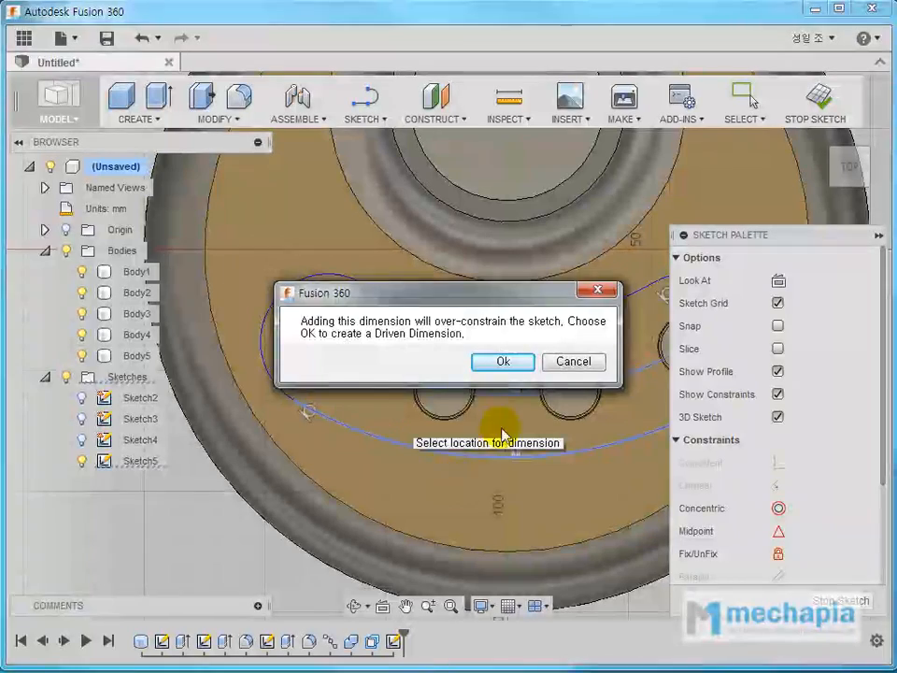
{"action": "key", "text": "Escape"}
{"action": "key", "text": "Escape"}
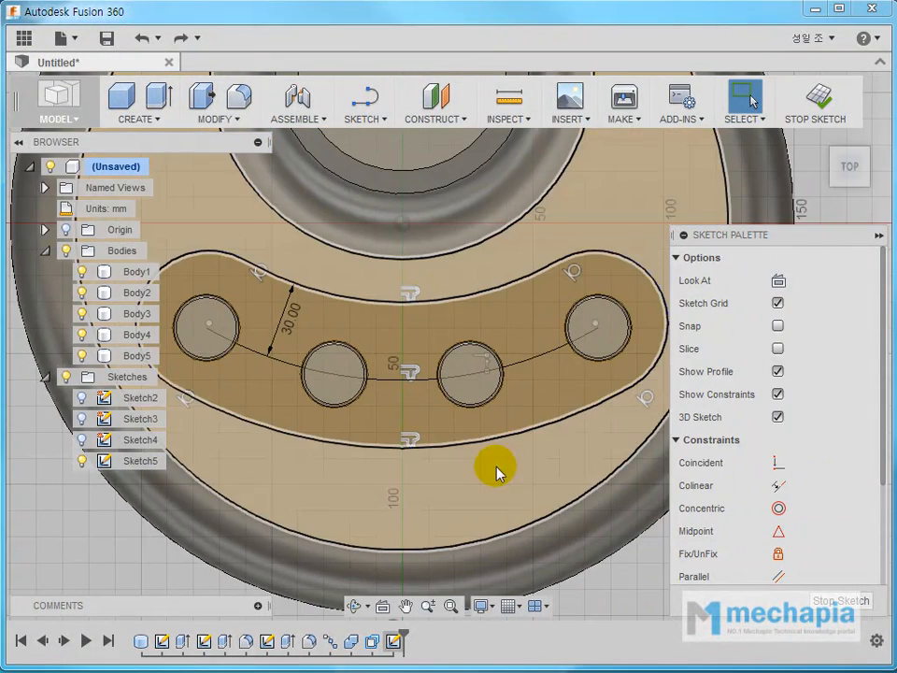
{"action": "middle_click_drag", "start_coordinate": [496, 465], "coordinate": [524, 465]}
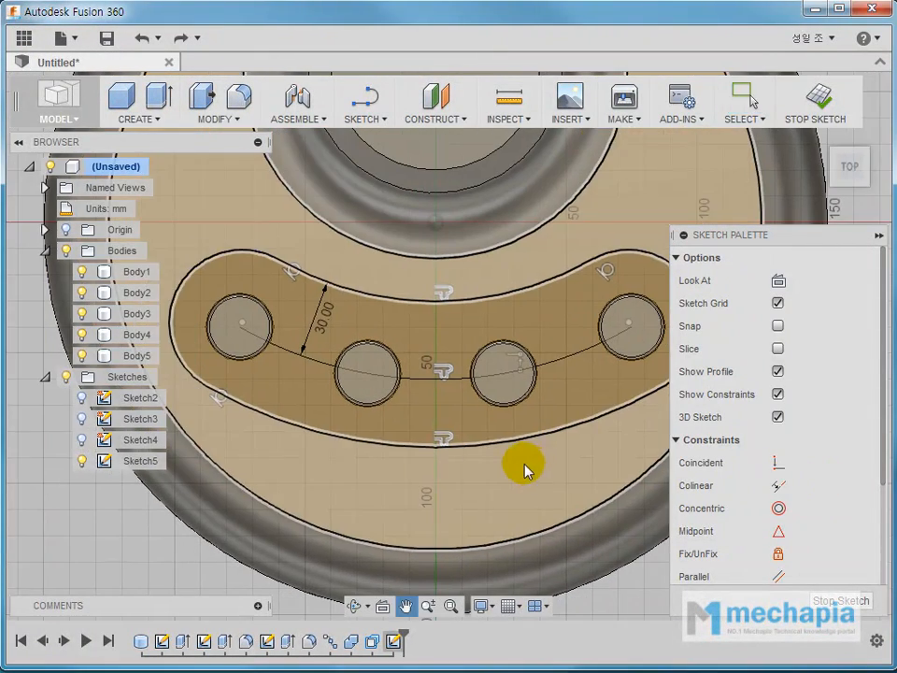
{"action": "key", "text": "Escape"}
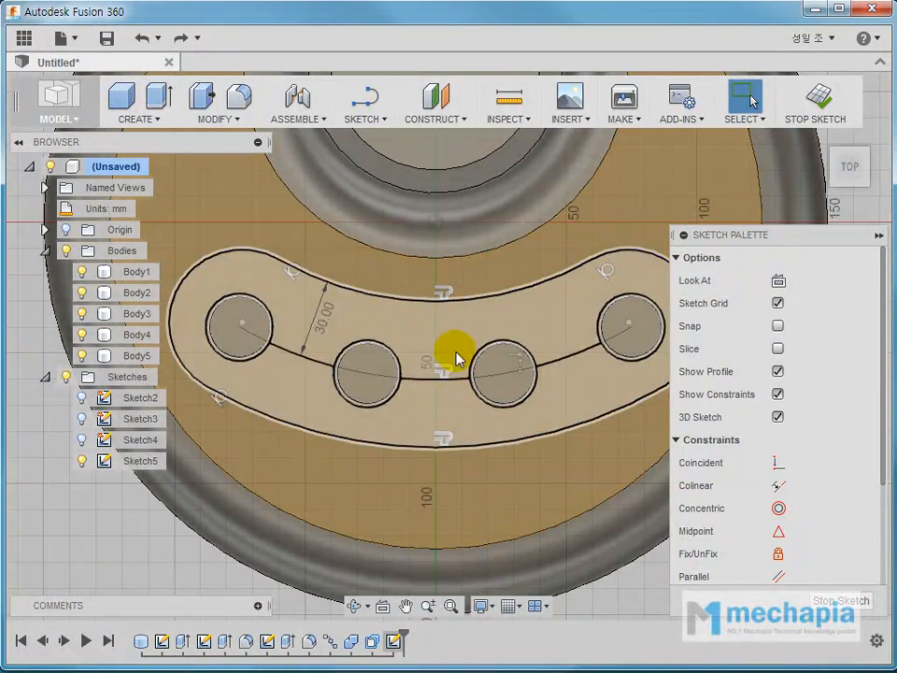
- Delete the lower arc's offset constraint, and make the left end arc's center coincident with the left end of the centerline arc
{"action": "left_click", "coordinate": [445, 437]}
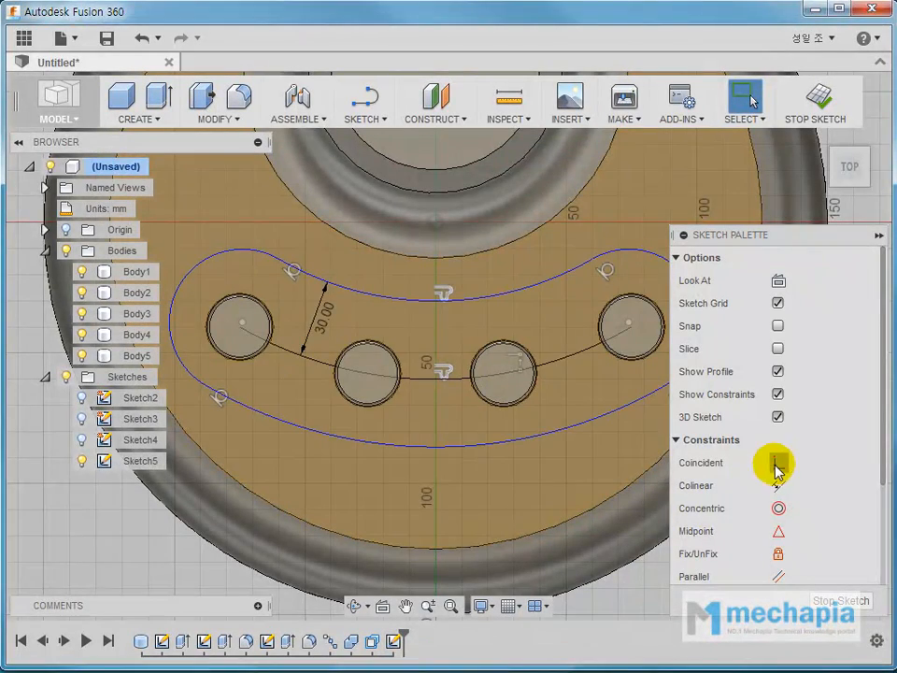
{"action": "left_click", "coordinate": [775, 465]}
{"action": "scroll", "coordinate": [231, 353], "scroll_direction": "up", "scroll_amount": 2}
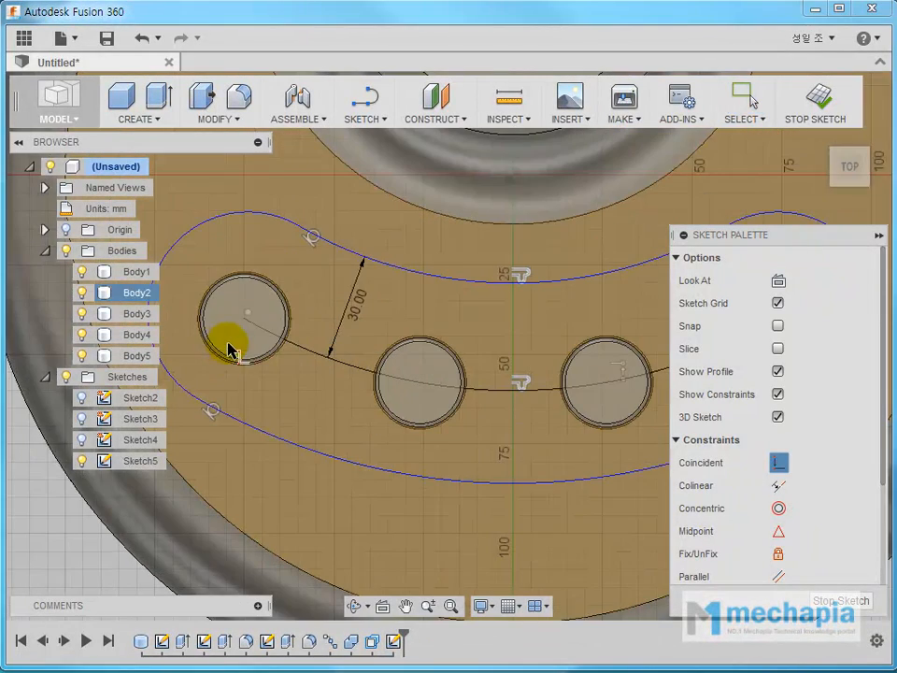
{"action": "left_click", "coordinate": [241, 320]}
{"action": "scroll", "coordinate": [251, 320], "scroll_direction": "up", "scroll_amount": 3}
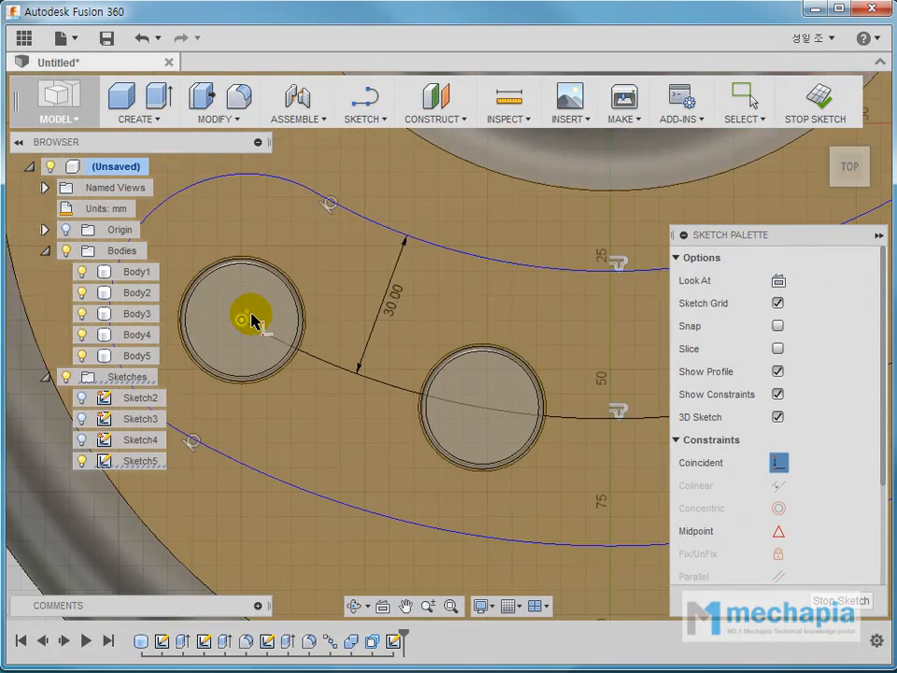
{"action": "left_click", "coordinate": [248, 315]}
{"action": "scroll", "coordinate": [268, 396], "scroll_direction": "down", "scroll_amount": 1}
{"action": "scroll", "coordinate": [267, 397], "scroll_direction": "down", "scroll_amount": 3}
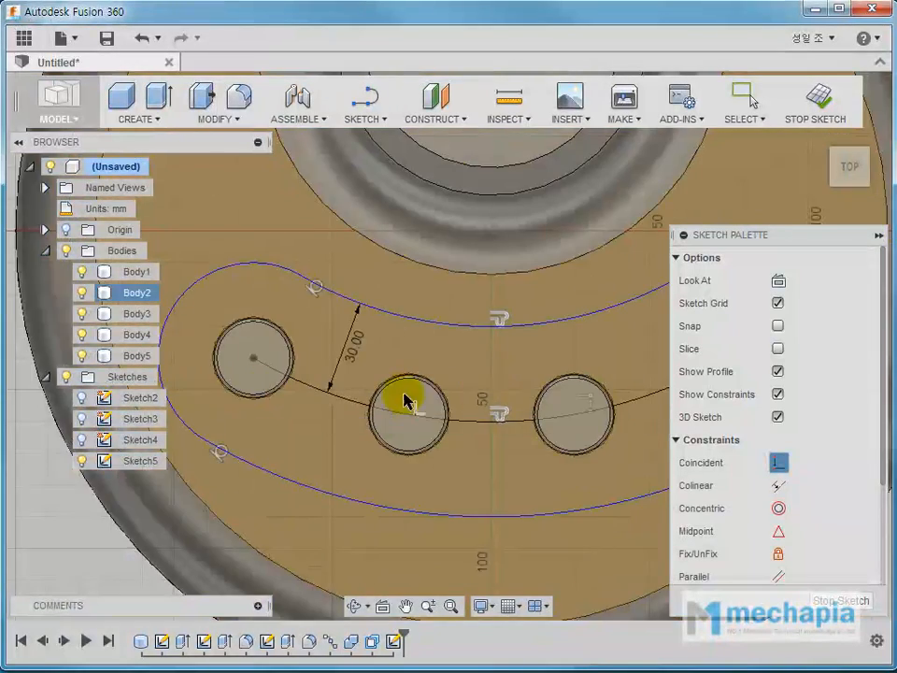
- Try to make the right end arc's center coincident with the right end of the centerline arc
{"action": "middle_click_drag", "start_coordinate": [407, 401], "coordinate": [286, 390]}
{"action": "scroll", "coordinate": [457, 356], "scroll_direction": "up", "scroll_amount": 4}
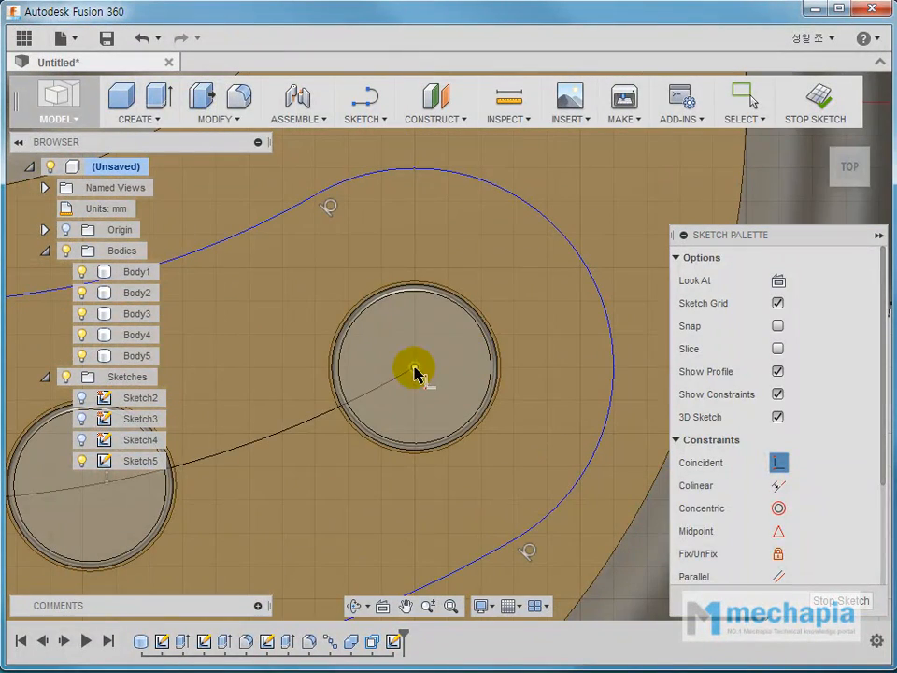
{"action": "left_click", "coordinate": [414, 369]}
{"action": "key", "text": "Escape"}
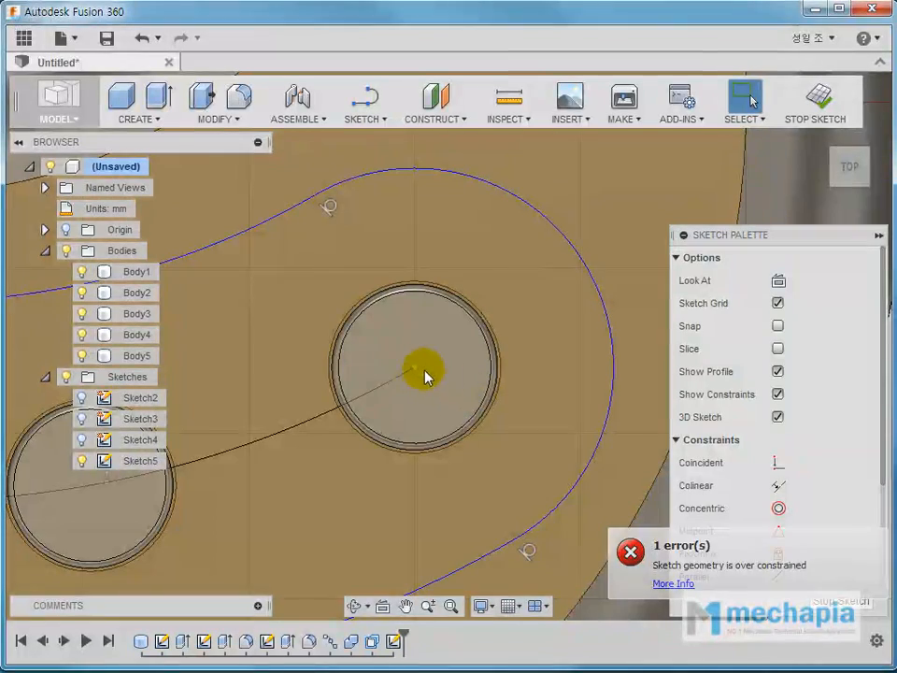
{"action": "left_click_drag", "start_coordinate": [418, 373], "coordinate": [452, 346]}
- Try to move the lower arc and its end points to test whether the outline is constrained
{"action": "scroll", "coordinate": [460, 347], "scroll_direction": "down", "scroll_amount": 2}
{"action": "scroll", "coordinate": [461, 353], "scroll_direction": "down", "scroll_amount": 2}
{"action": "scroll", "coordinate": [541, 326], "scroll_direction": "down", "scroll_amount": 2}
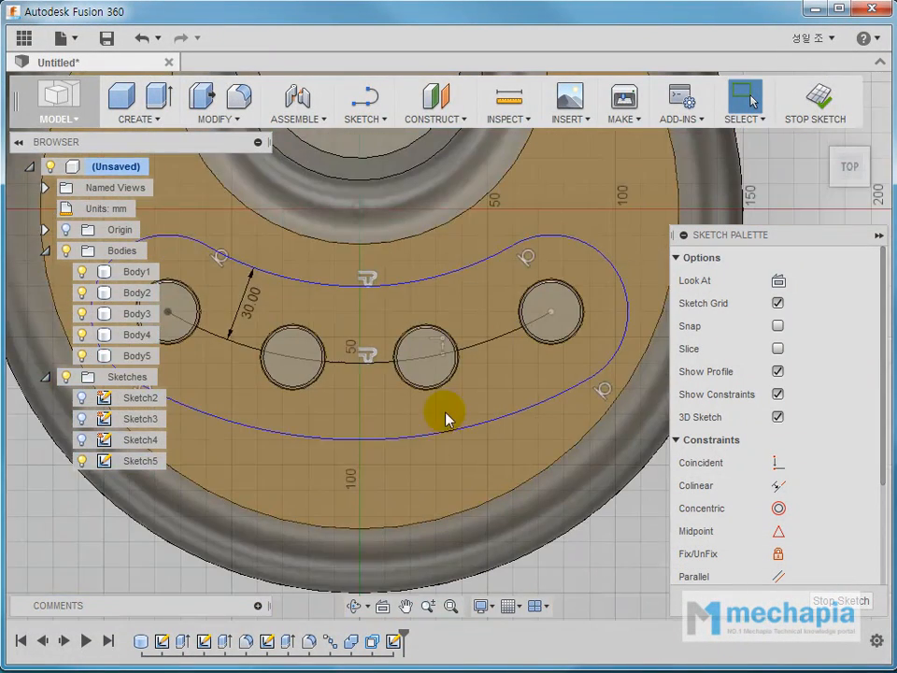
{"action": "mouse_move", "coordinate": [418, 436]}
{"action": "left_mouse_down"}
{"action": "mouse_move", "coordinate": [417, 454]}
{"action": "mouse_move", "coordinate": [417, 439]}
{"action": "left_mouse_up"}
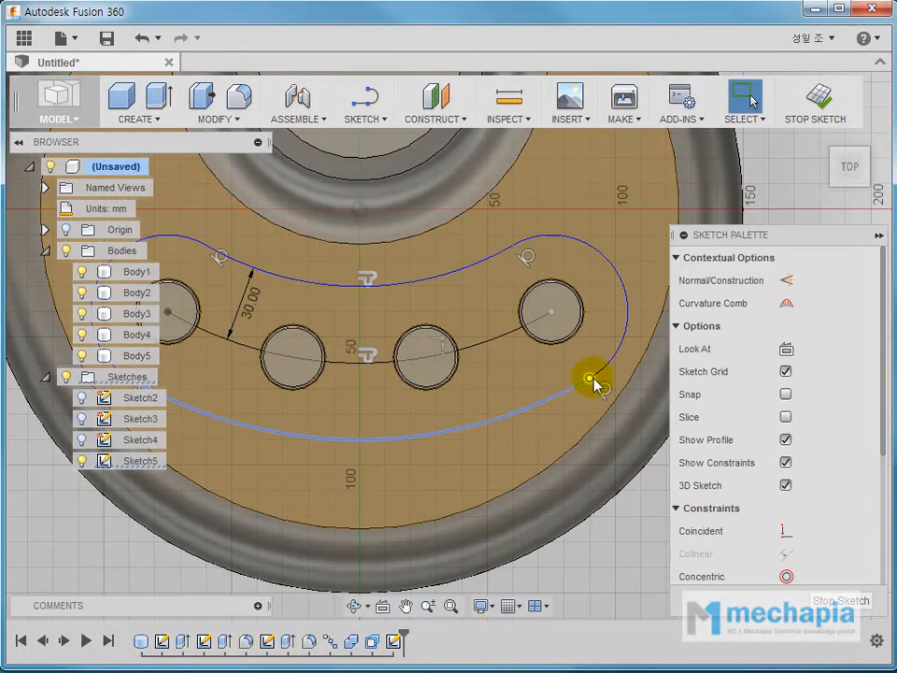
{"action": "left_click_drag", "start_coordinate": [592, 378], "coordinate": [596, 390]}
{"action": "scroll", "coordinate": [504, 418], "scroll_direction": "down", "scroll_amount": 1}
{"action": "middle_click_drag", "start_coordinate": [253, 428], "coordinate": [323, 429]}
{"action": "left_click", "coordinate": [174, 487]}
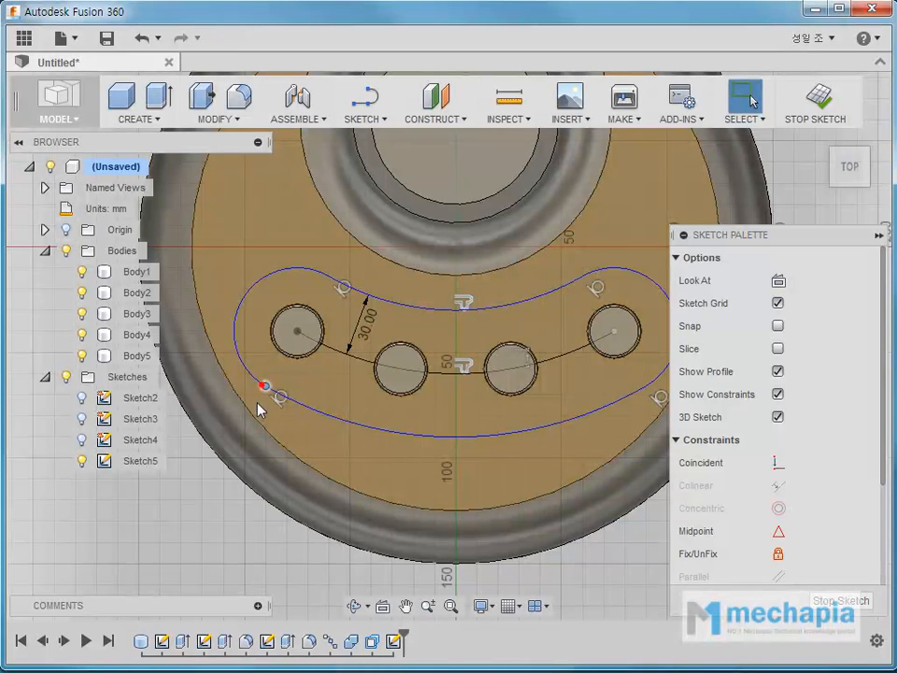
{"action": "left_click", "coordinate": [200, 507]}
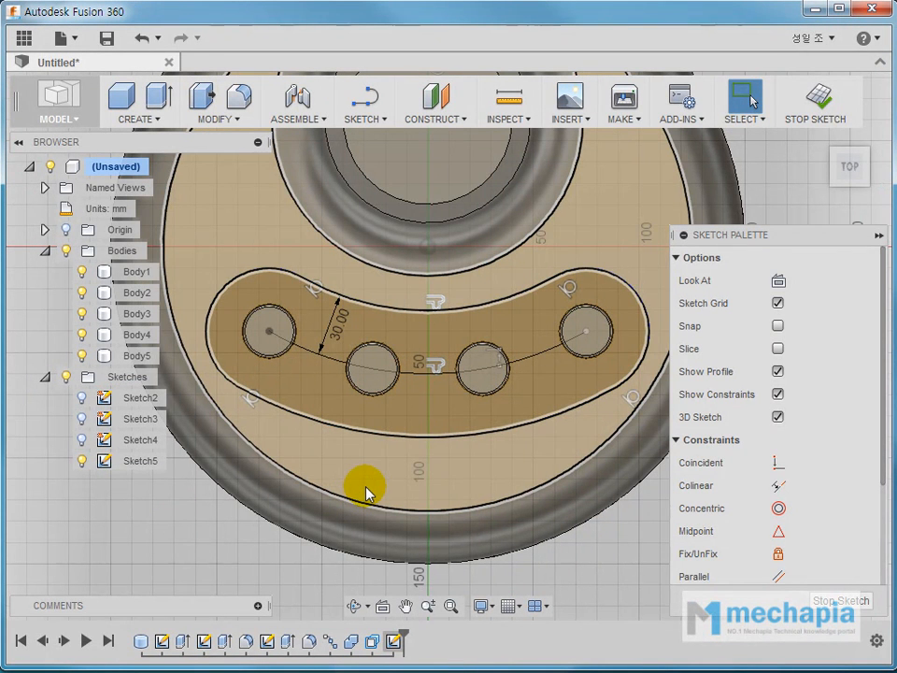
- Extrude the curved slot-shaped profile around the four buttons by -1 mm to cut a shallow recess into the disc base
{"action": "left_click", "coordinate": [364, 415]}
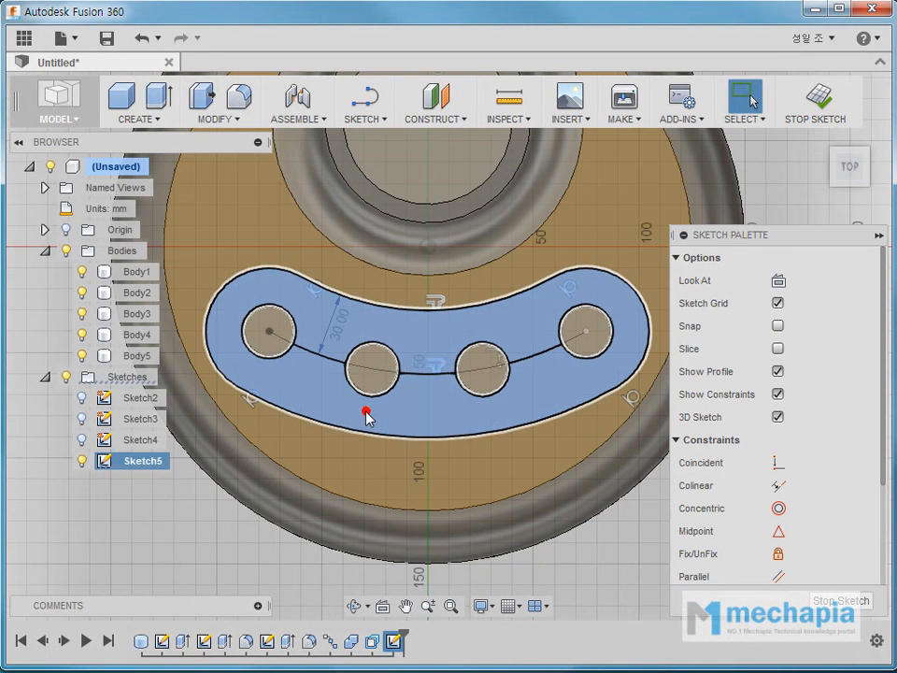
{"action": "right_click", "coordinate": [365, 414]}
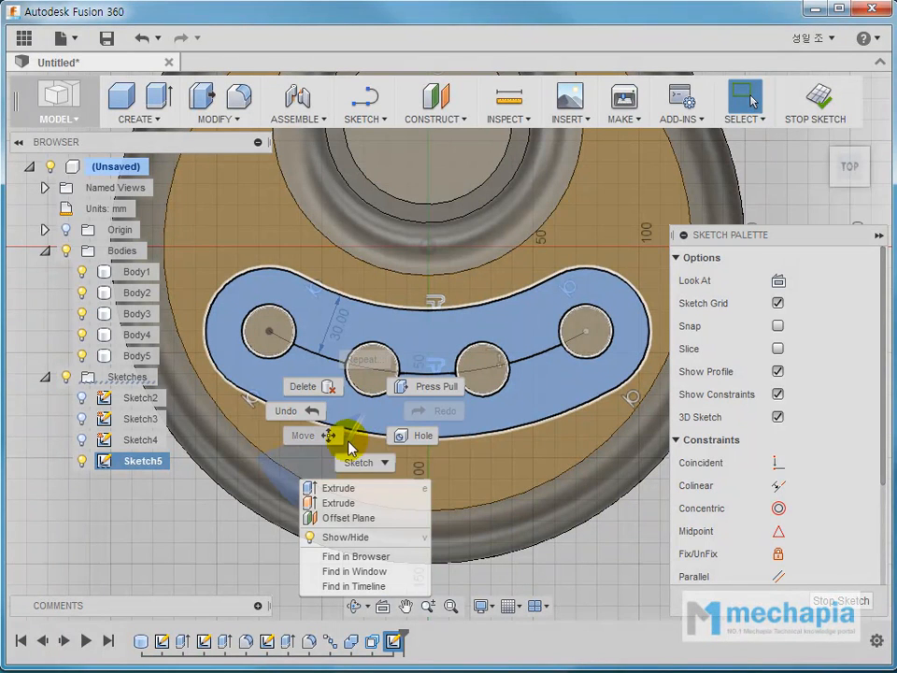
{"action": "left_click", "coordinate": [339, 488]}
{"action": "middle_click_drag", "start_coordinate": [372, 456], "coordinate": [327, 383], "text": "shift"}
{"action": "left_click", "coordinate": [416, 361]}
{"action": "left_click_drag", "start_coordinate": [420, 361], "coordinate": [436, 377]}
{"action": "type", "text": "-1"}
{"action": "key", "text": "Return"}
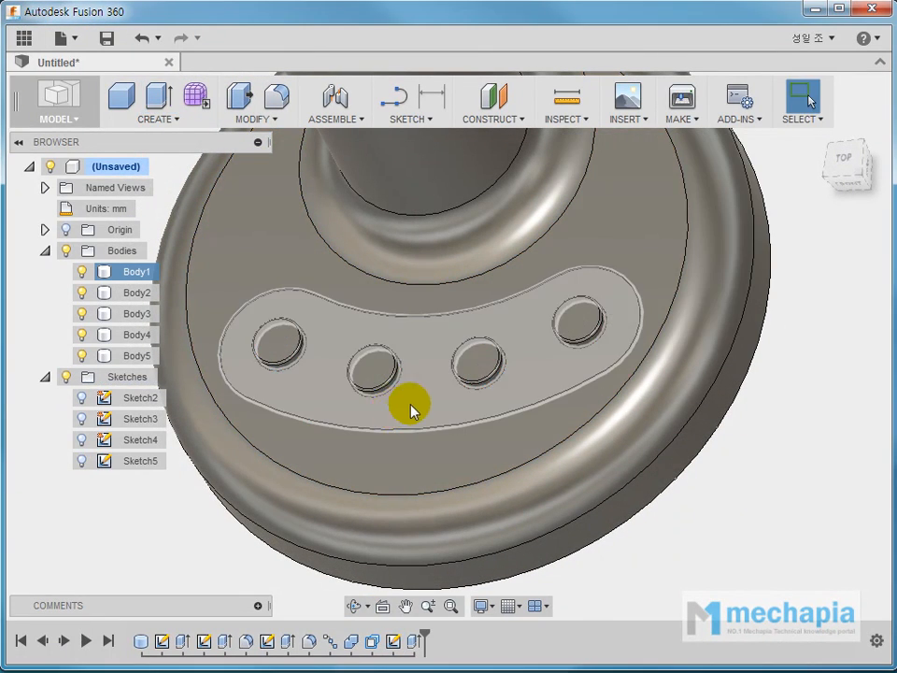
{"action": "left_click", "coordinate": [163, 537]}
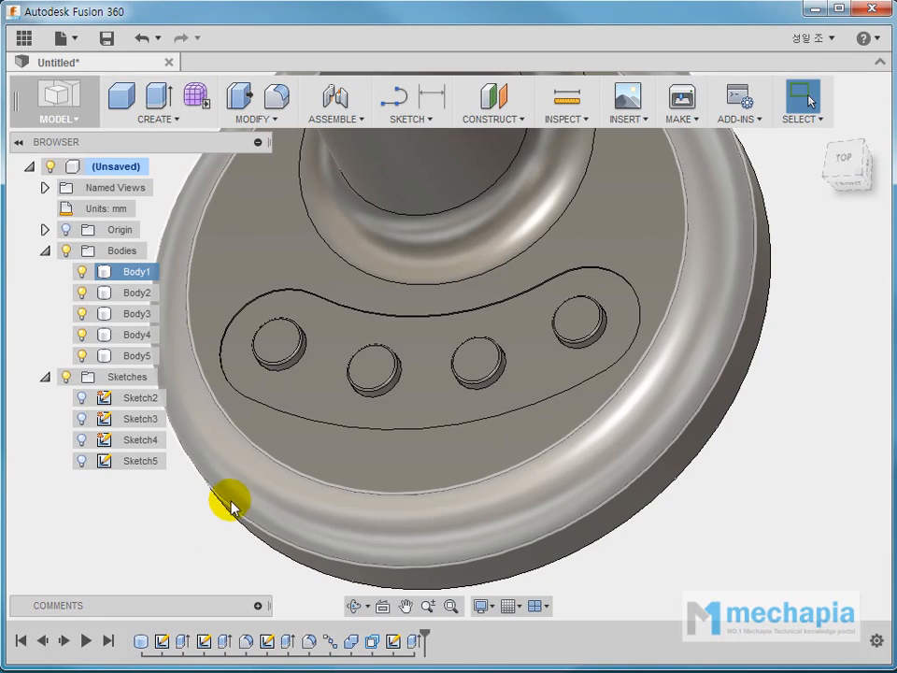
{"action": "middle_click_drag", "start_coordinate": [265, 519], "coordinate": [383, 477], "text": "shift"}
{"action": "left_click", "coordinate": [776, 452]}
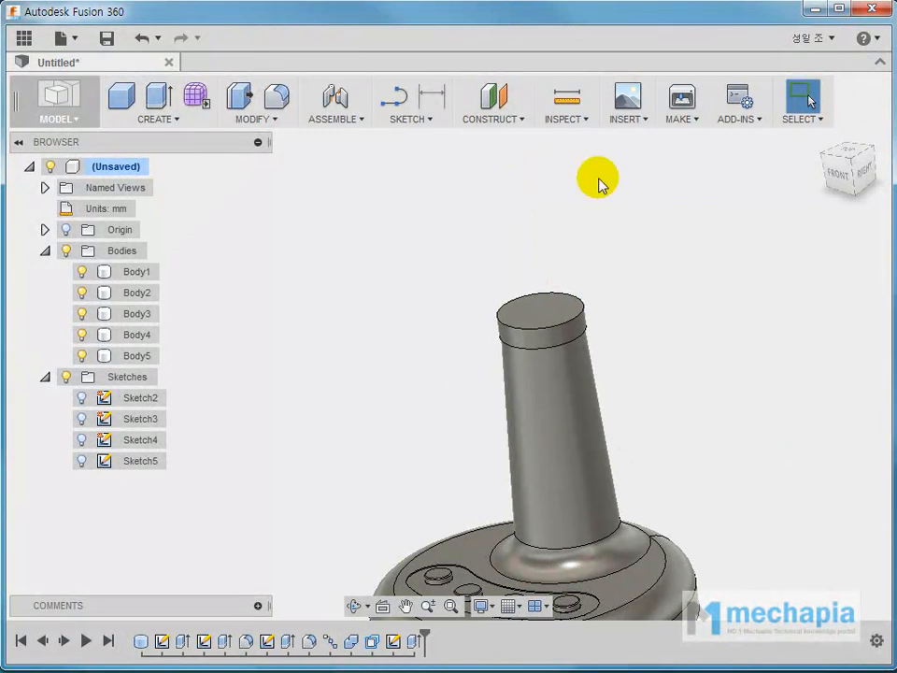
{"action": "middle_click_drag", "start_coordinate": [351, 368], "coordinate": [333, 276]}
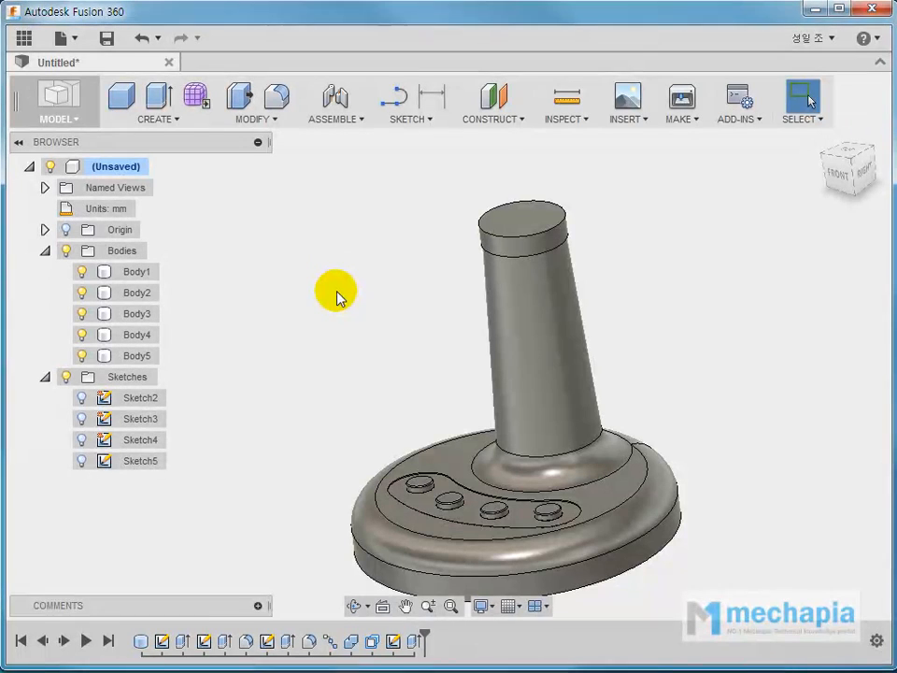